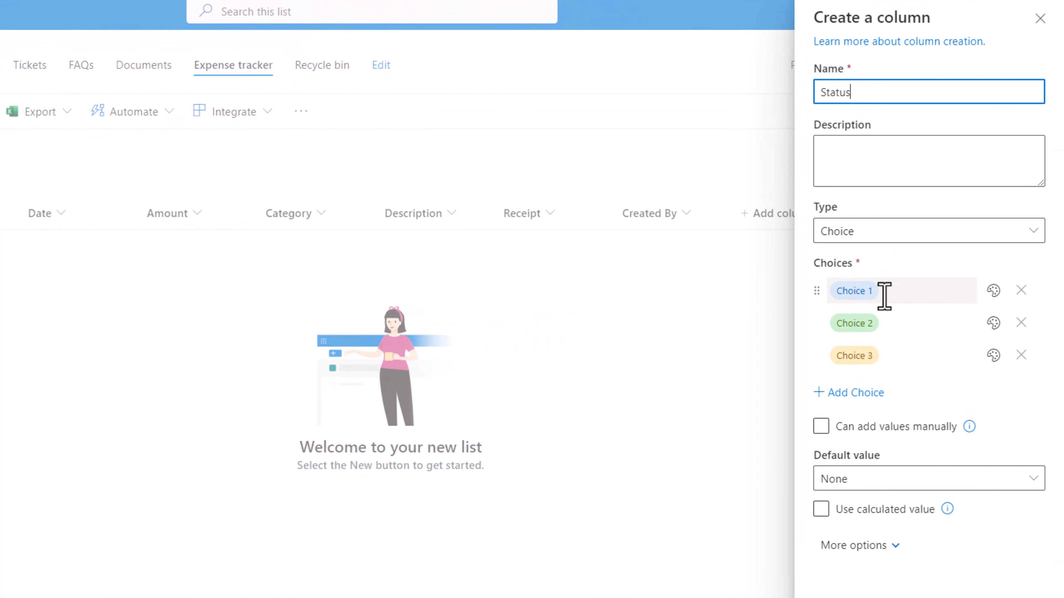
# - Define the Status column's four choices as New, Approved, Under Review and Rejected
pyautogui.click(883, 295)
pyautogui.write('New')
pyautogui.click(886, 322)
pyautogui.write('Approved')
pyautogui.click(876, 360)
pyautogui.write('Under Review')
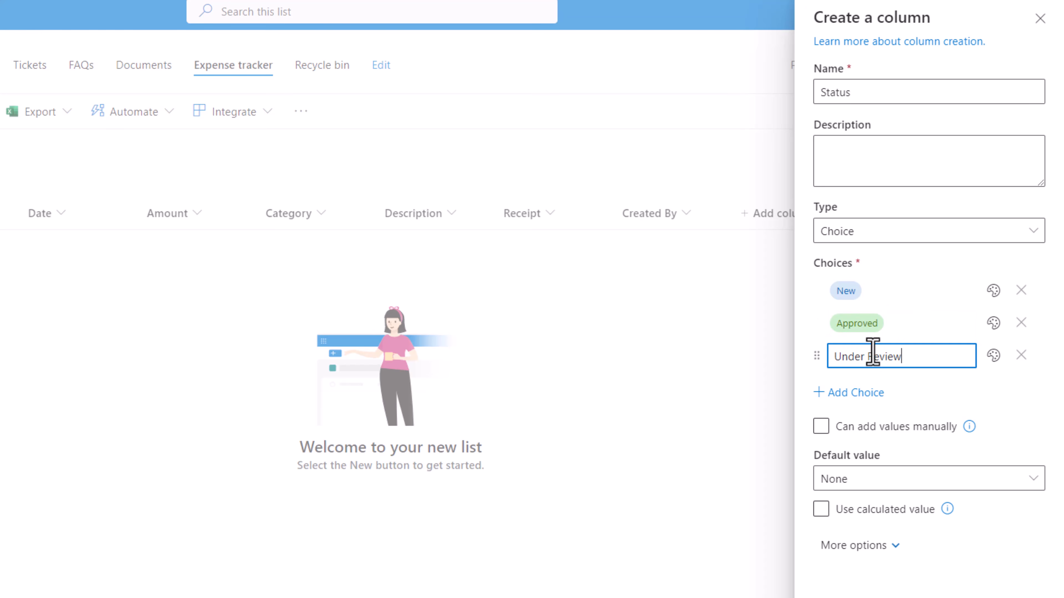
pyautogui.click(864, 394)
pyautogui.click(869, 396)
pyautogui.write('Rejected')
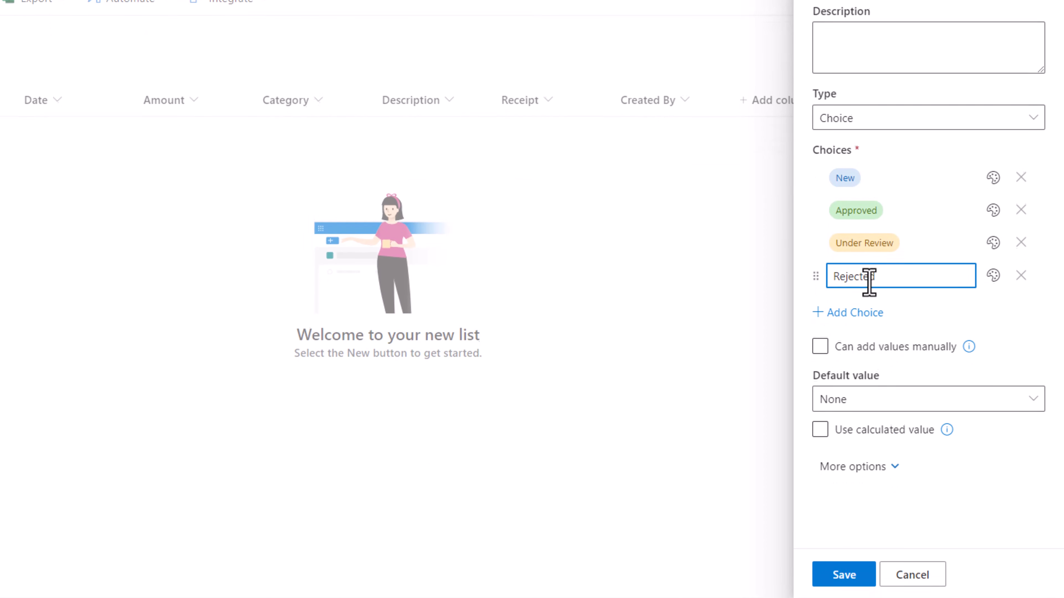
pyautogui.click(950, 311)
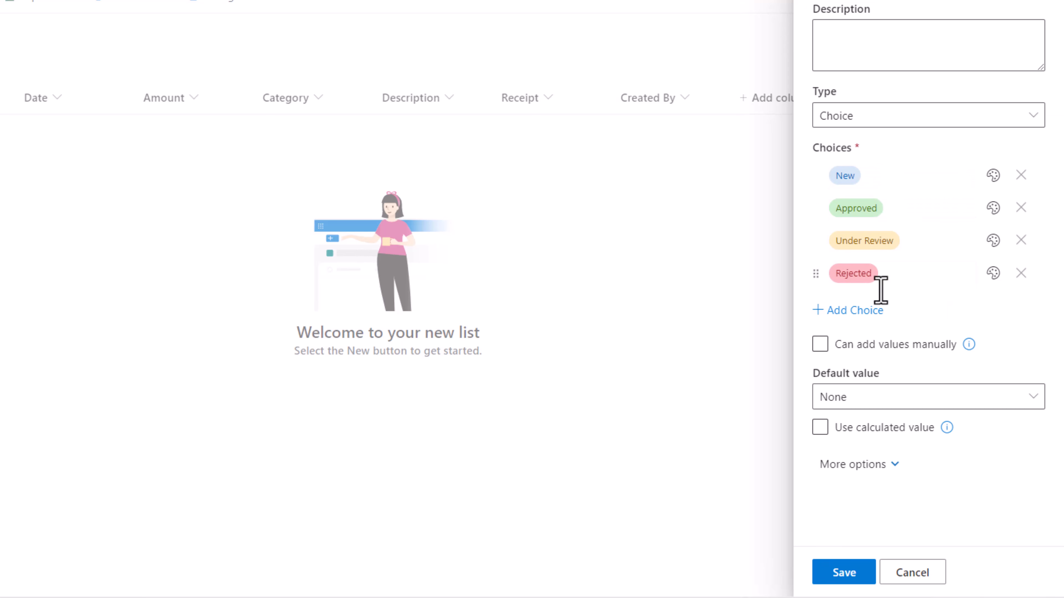
# - Set the Status column's default value to New and save the column
pyautogui.click(848, 403)
pyautogui.click(858, 459)
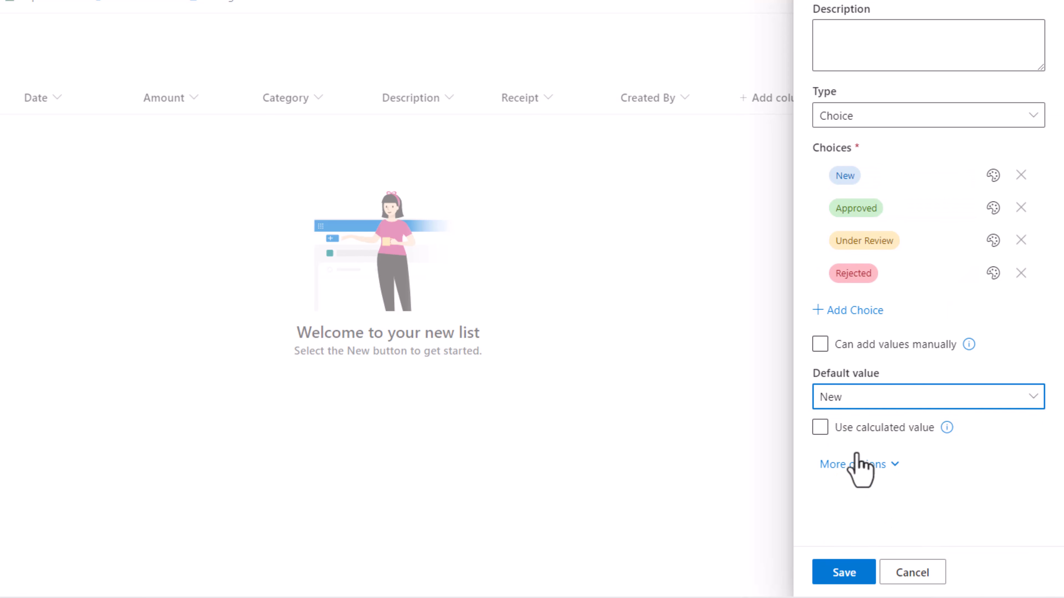
pyautogui.click(844, 572)
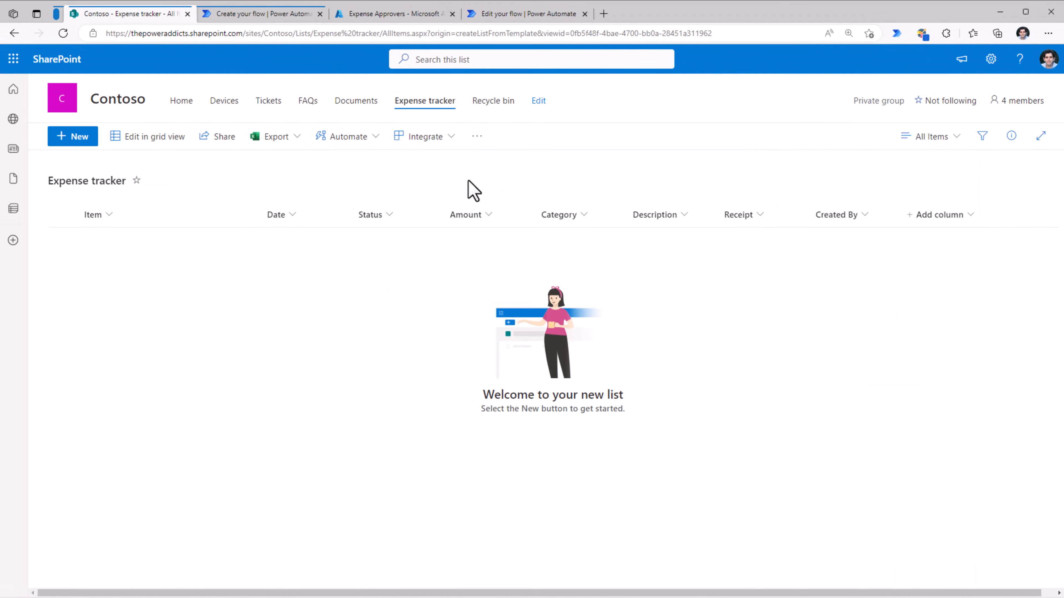
# - Add a multiple-lines-of-text column named Approval Info after Status, with enhanced rich text enabled, and save it
pyautogui.click(443, 200)
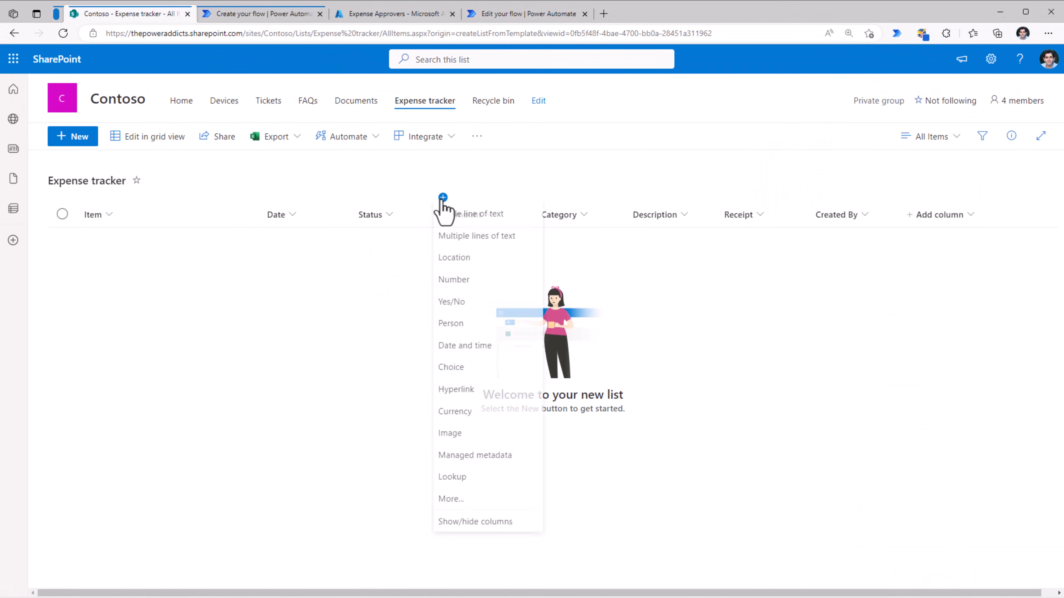
pyautogui.click(459, 238)
pyautogui.write('Approval Info')
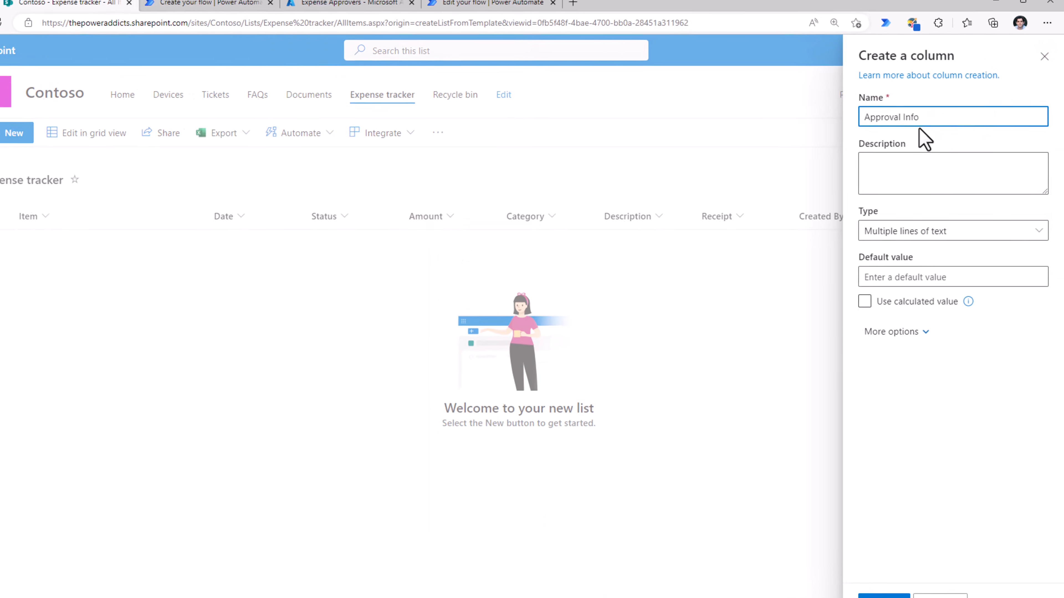
pyautogui.click(919, 331)
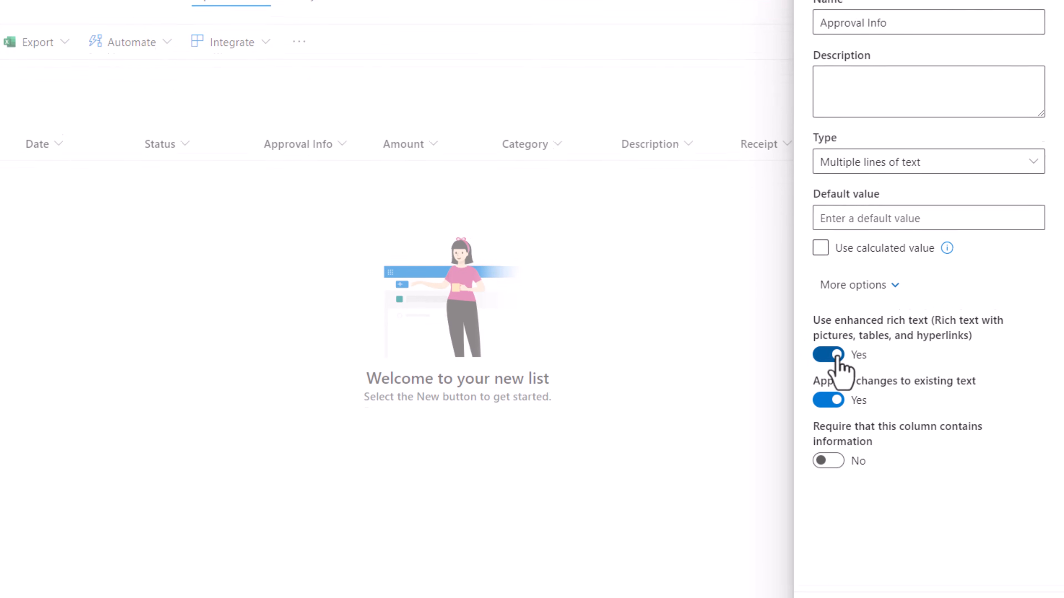
pyautogui.click(841, 574)
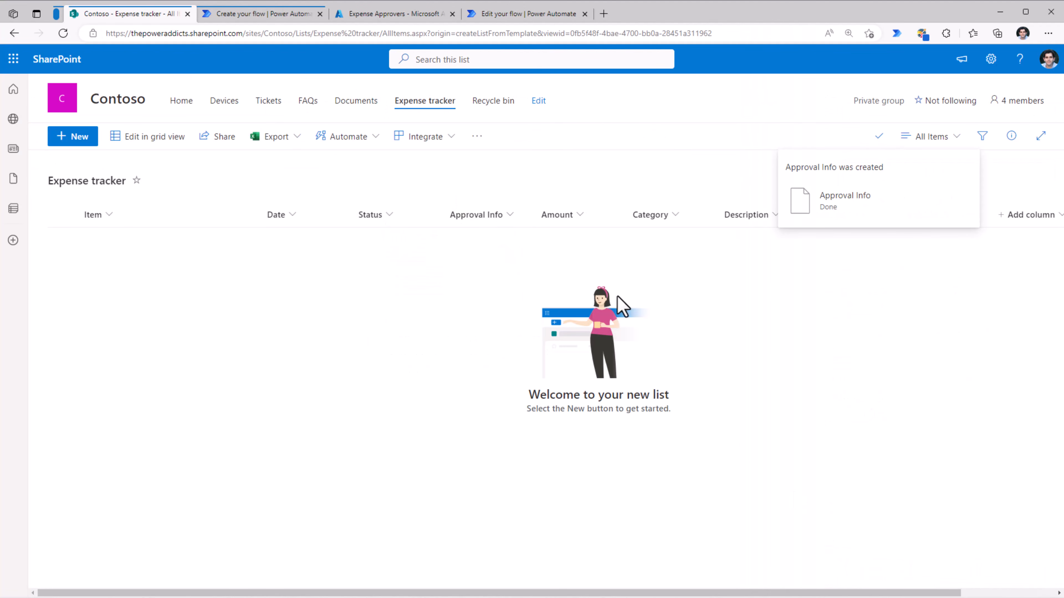
# - Hide the Status column from the list's new item form, save the form layout and close the form
pyautogui.click(78, 142)
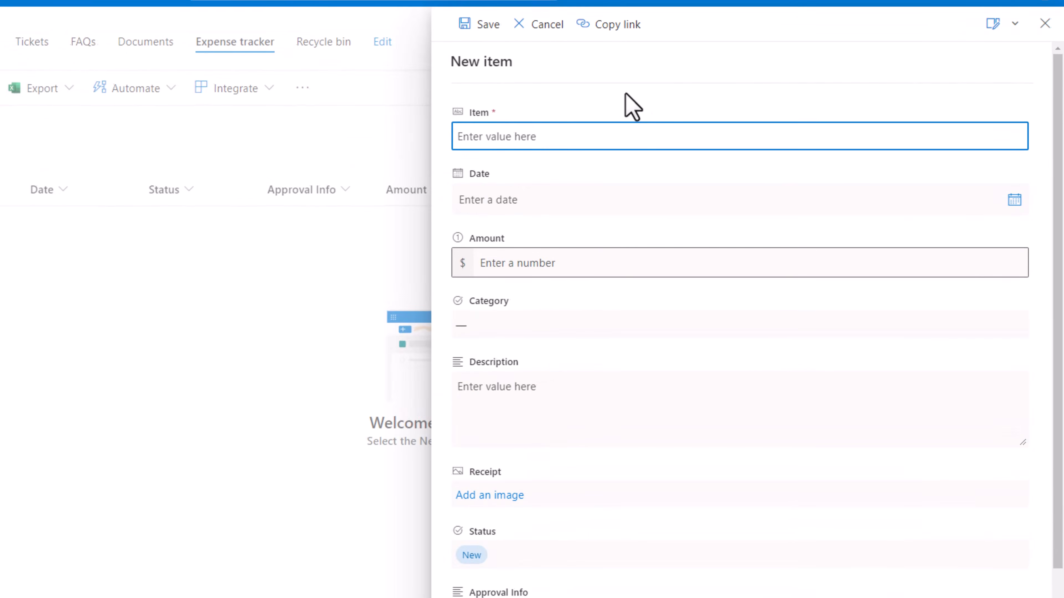
pyautogui.click(995, 26)
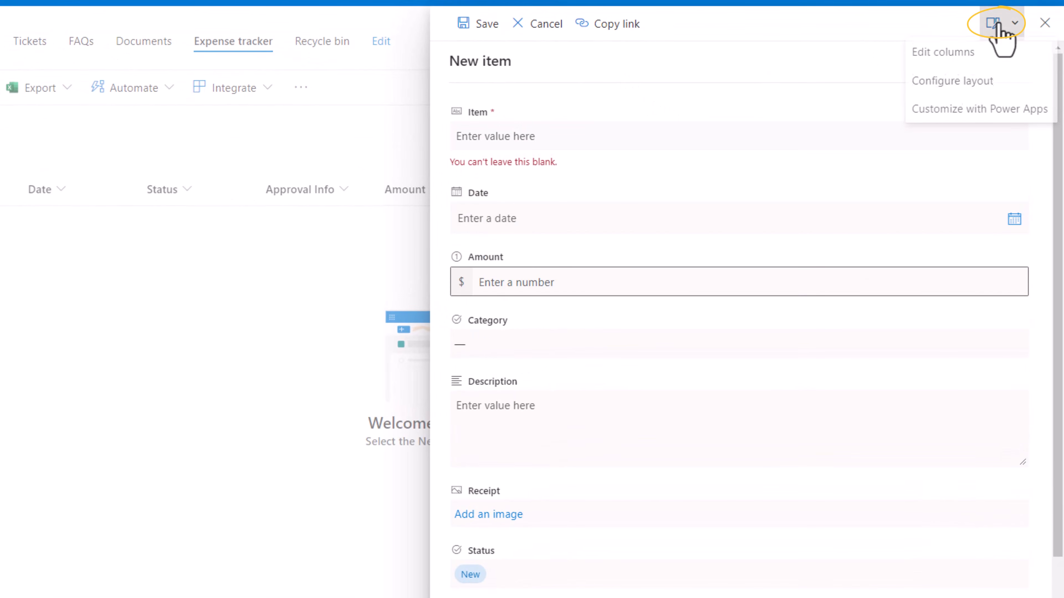
pyautogui.click(954, 55)
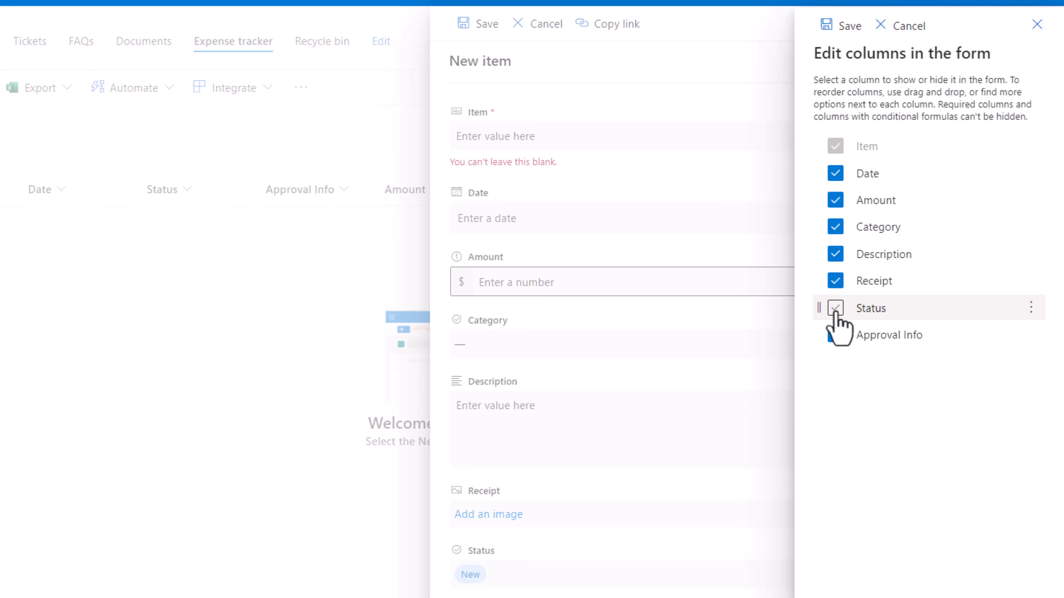
pyautogui.click(835, 308)
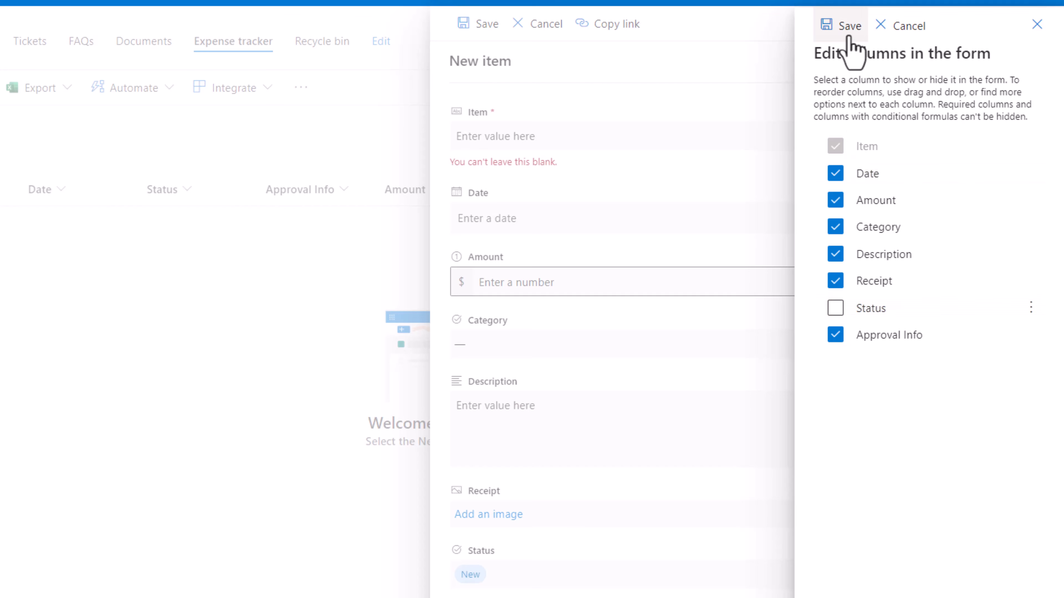
pyautogui.click(850, 49)
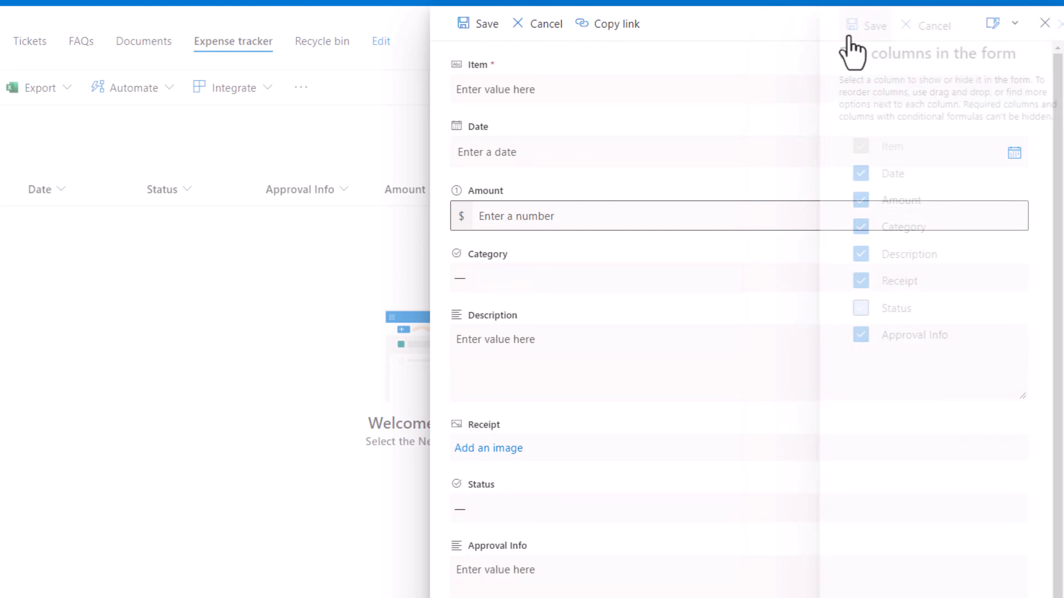
pyautogui.click(1046, 25)
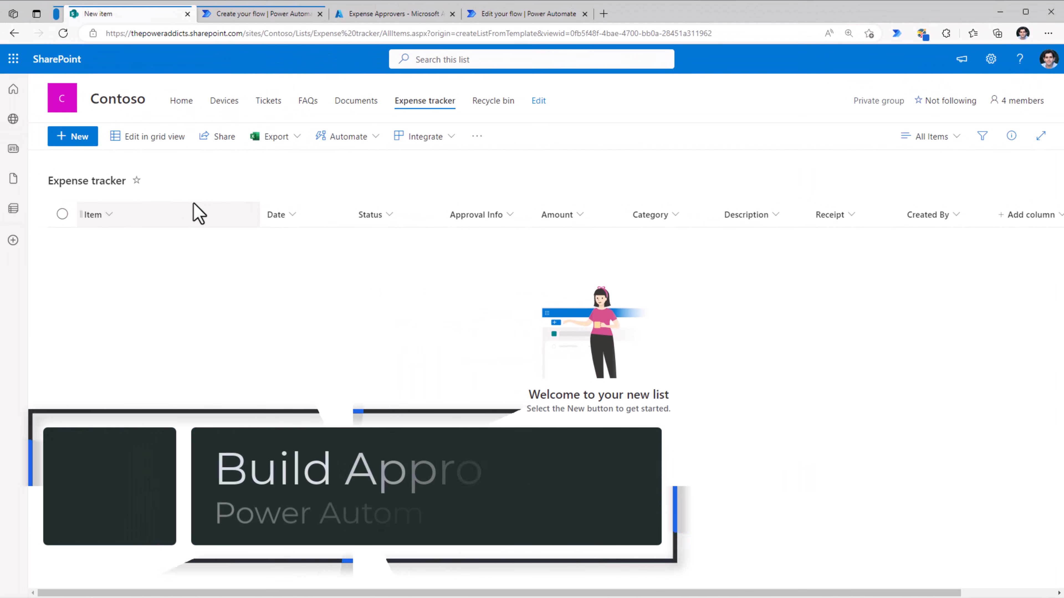
# - Switch to Power Automate and create an automated cloud flow named Expense Approval Tracker Workflow with SharePoint's When an item is created trigger
pyautogui.click(226, 13)
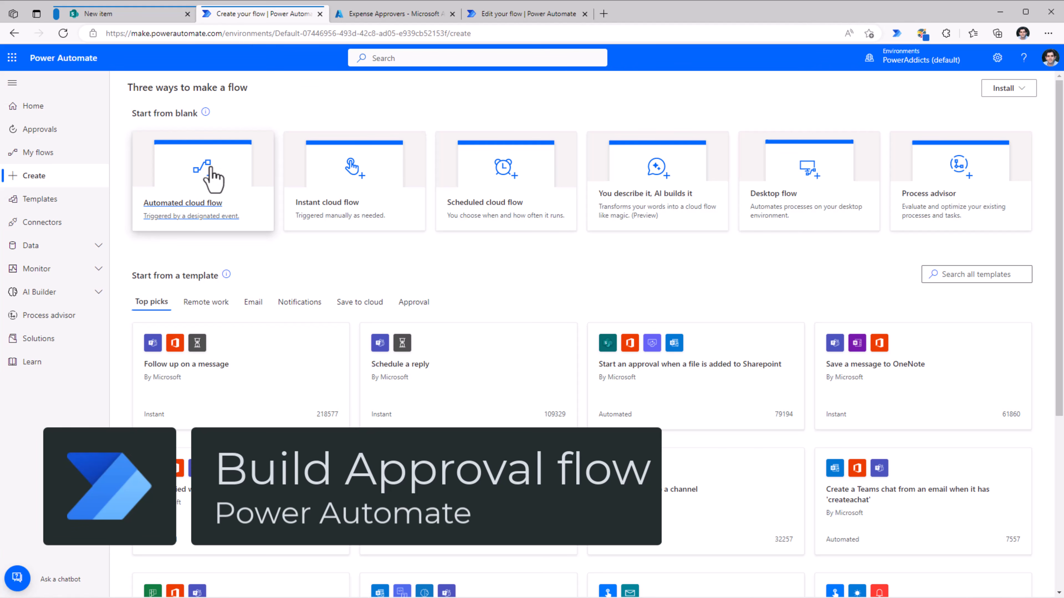
pyautogui.click(213, 211)
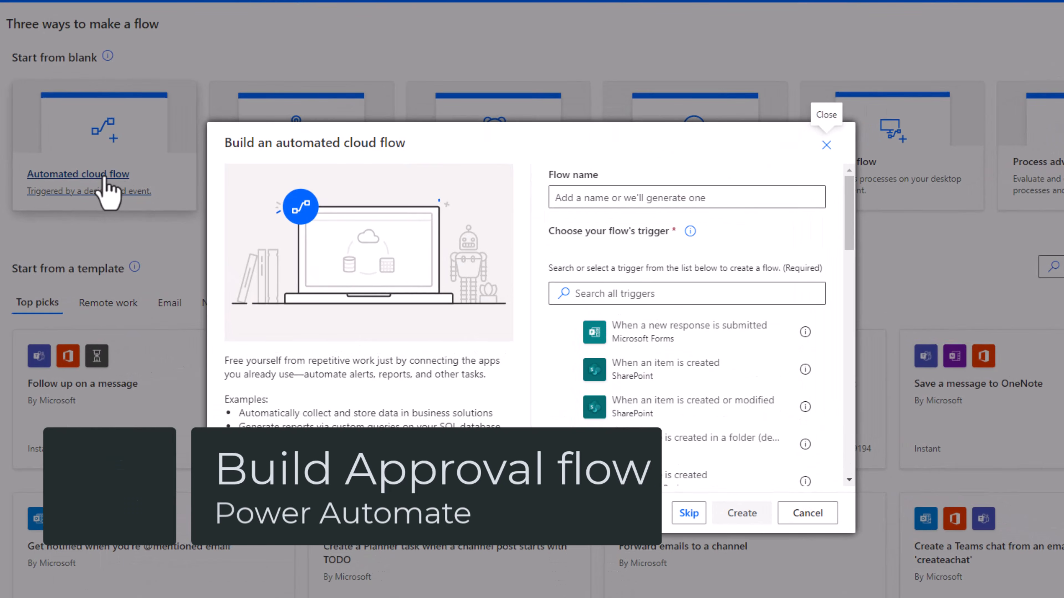
pyautogui.click(591, 371)
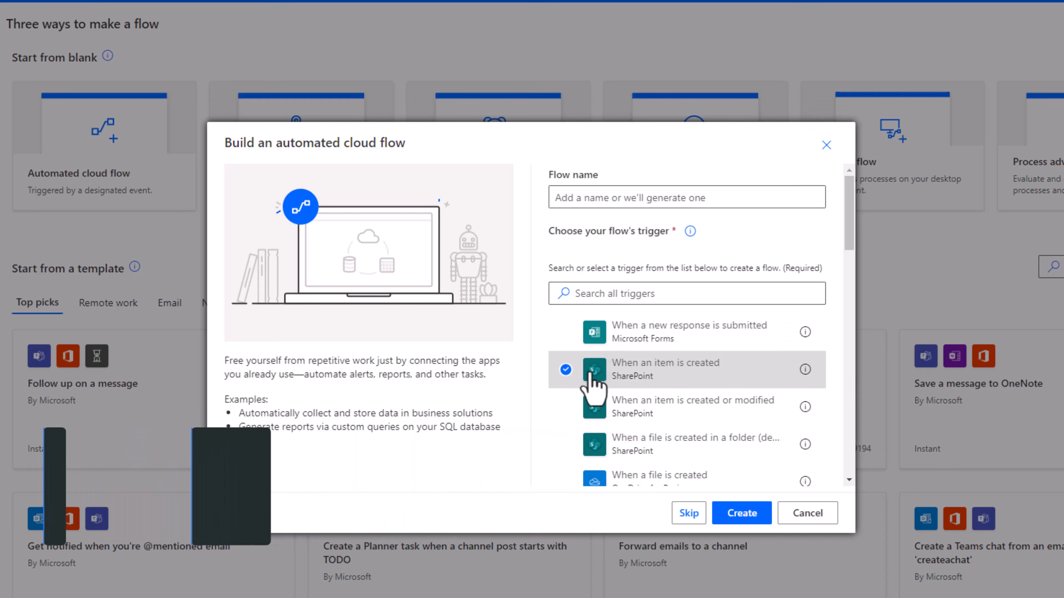
pyautogui.click(601, 199)
pyautogui.write('Expense Approval Tracker Workflow')
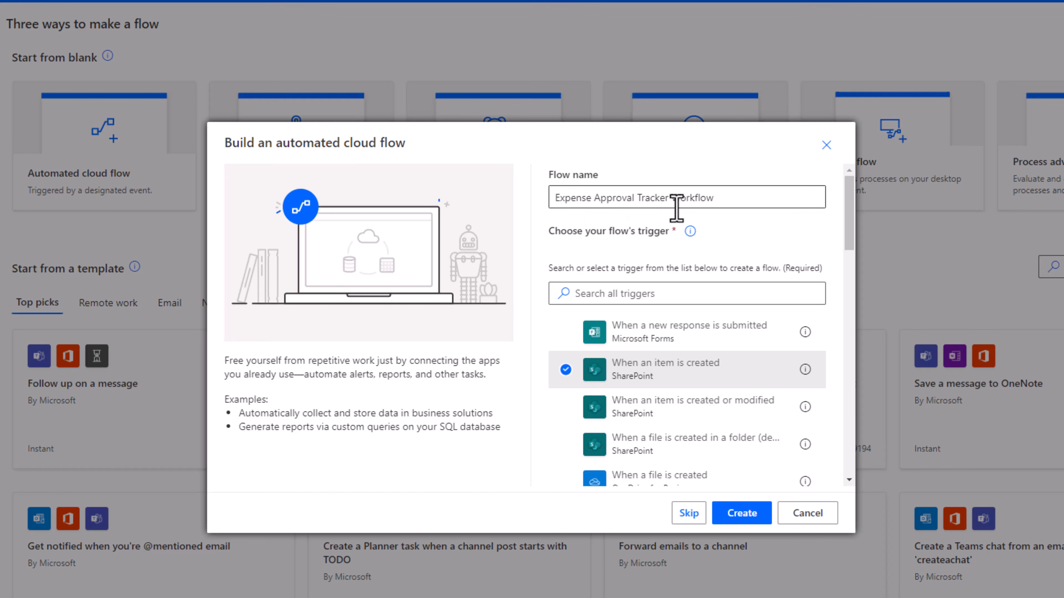
pyautogui.click(738, 514)
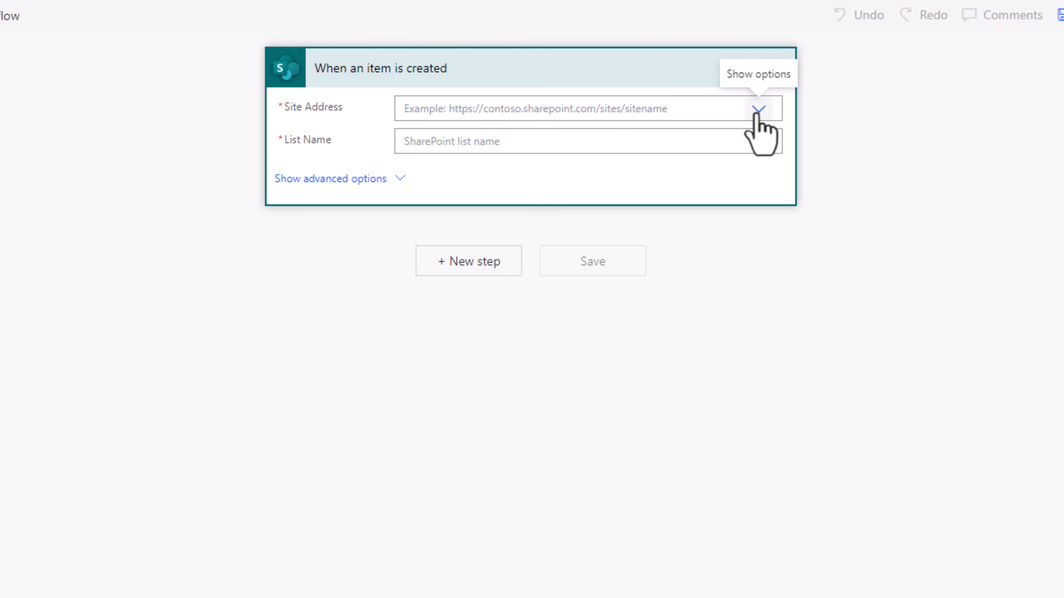
# - Point the flow's trigger to the Contoso site and the Expense tracker list
pyautogui.click(756, 113)
pyautogui.click(475, 129)
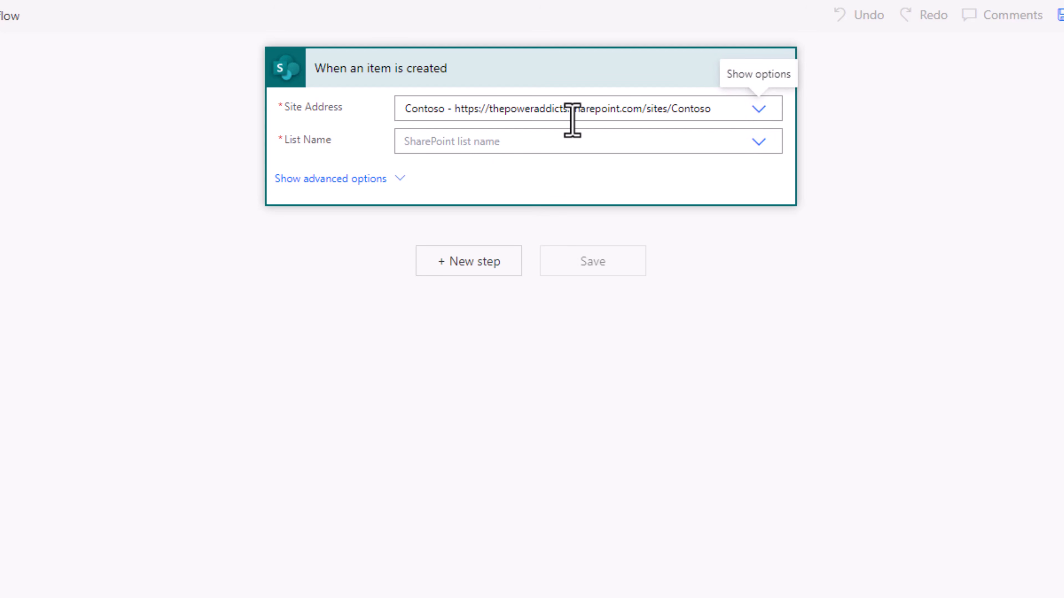
pyautogui.click(756, 142)
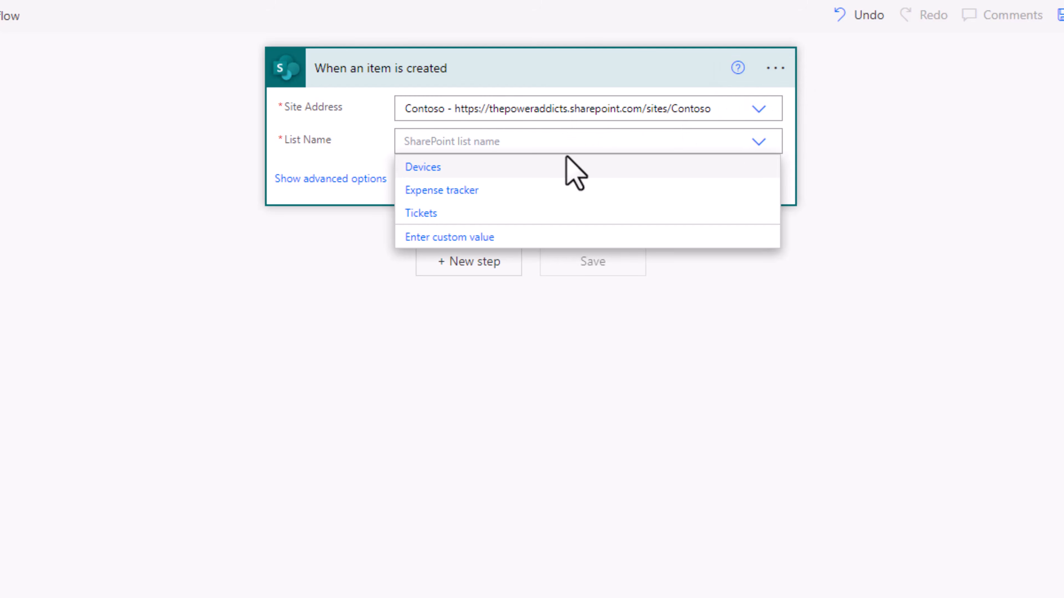
pyautogui.click(477, 191)
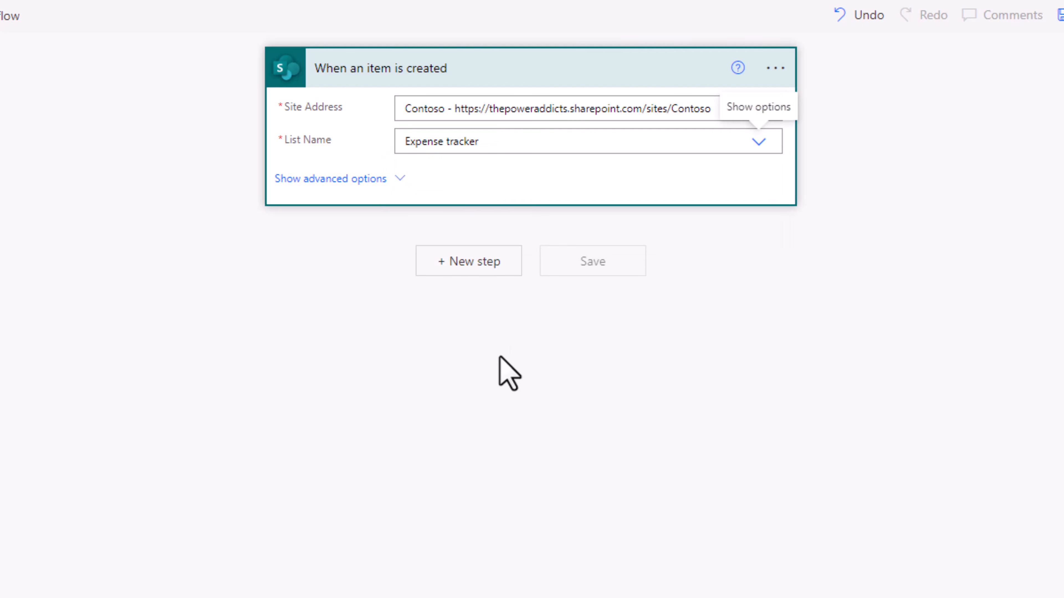
# - Add a SharePoint Update item action after the trigger, using the Contoso site and the Expense tracker list
pyautogui.click(485, 272)
pyautogui.write('upd')
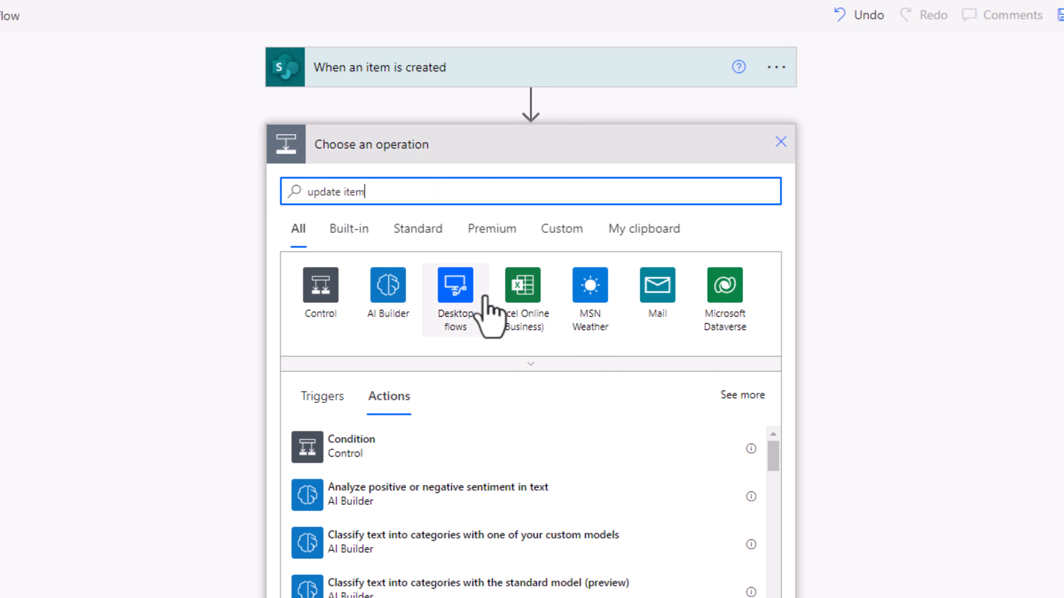
pyautogui.write('ate item')
pyautogui.click(392, 443)
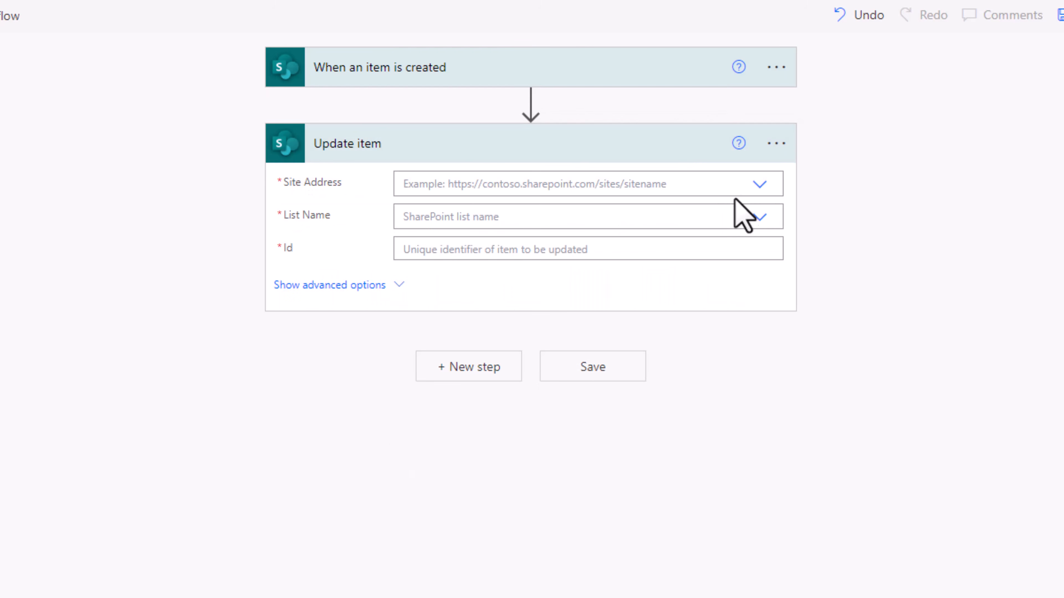
pyautogui.click(760, 183)
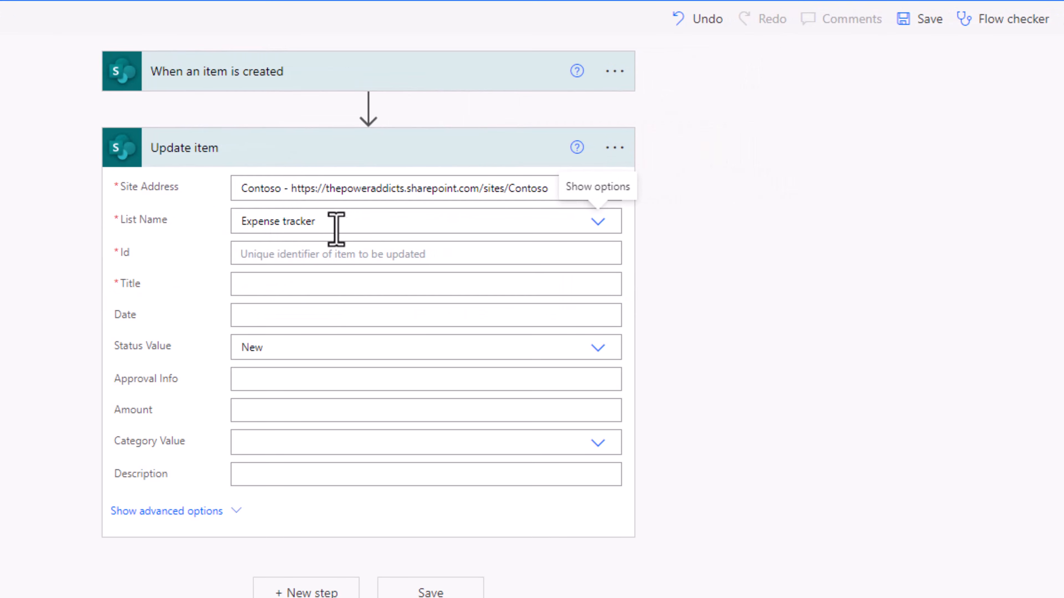
# - Fill the Update item action's Id and Title with the trigger's ID and Title dynamic values
pyautogui.click(300, 253)
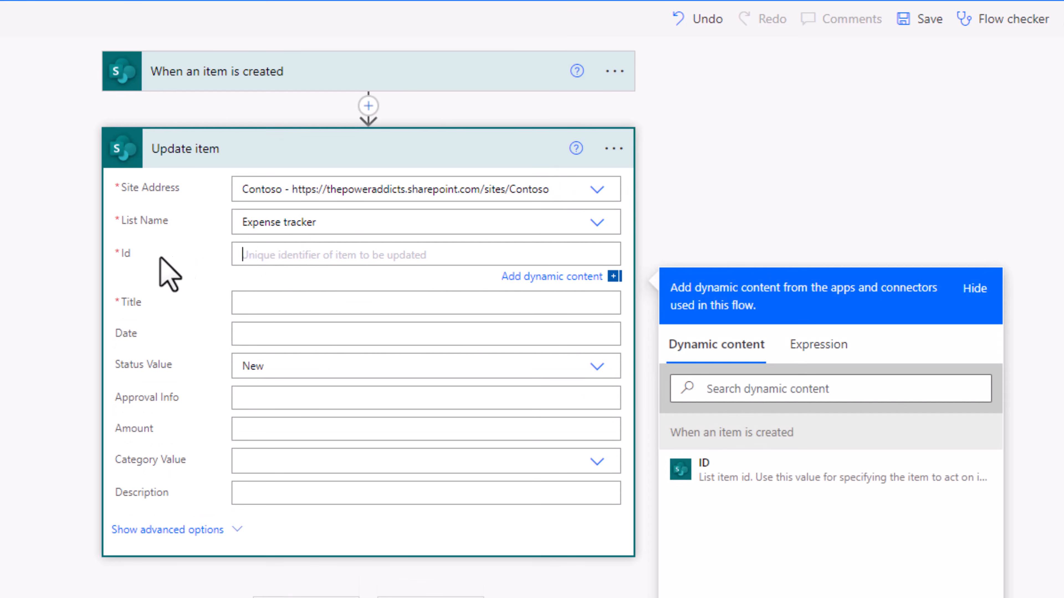
pyautogui.click(708, 476)
pyautogui.click(250, 305)
pyautogui.click(720, 434)
pyautogui.write('titl')
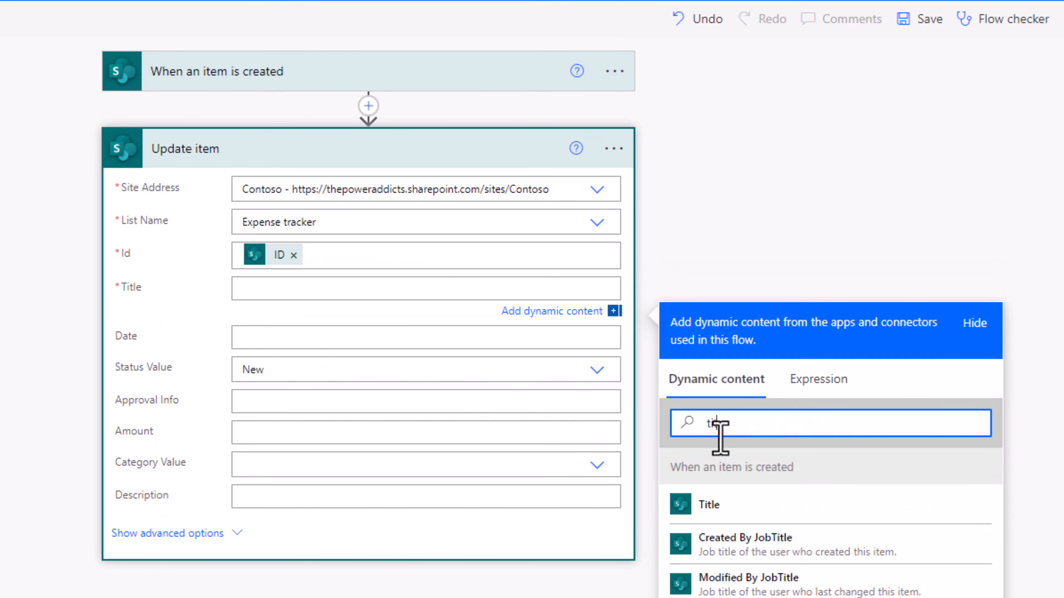
pyautogui.click(738, 506)
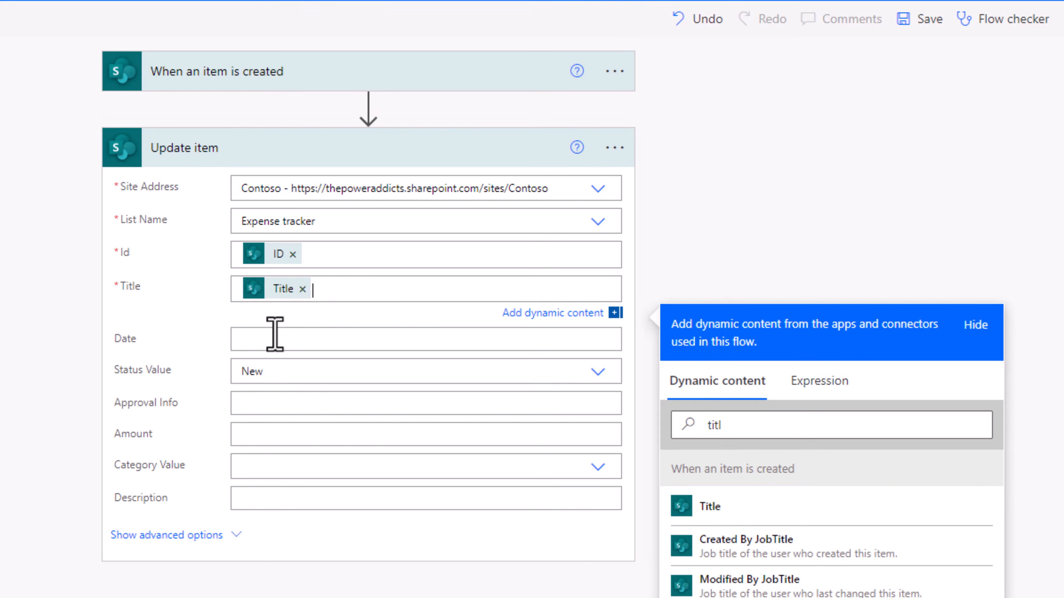
# - In Update item, set Status Value to Under Review and Approval Info to "Approval Started By" followed by the Modified By DisplayName dynamic value
pyautogui.click(597, 372)
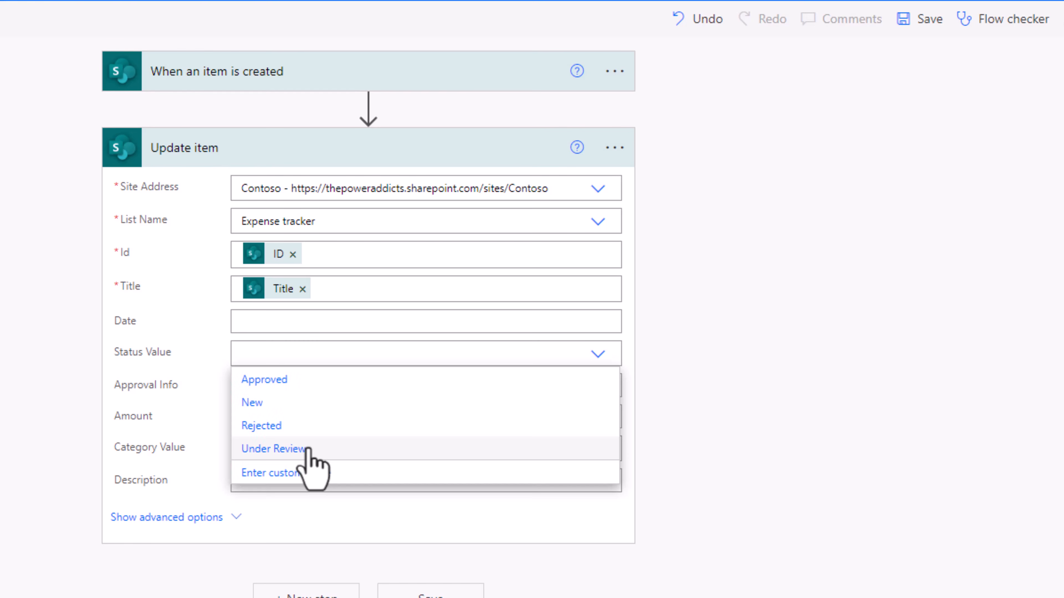
pyautogui.click(308, 450)
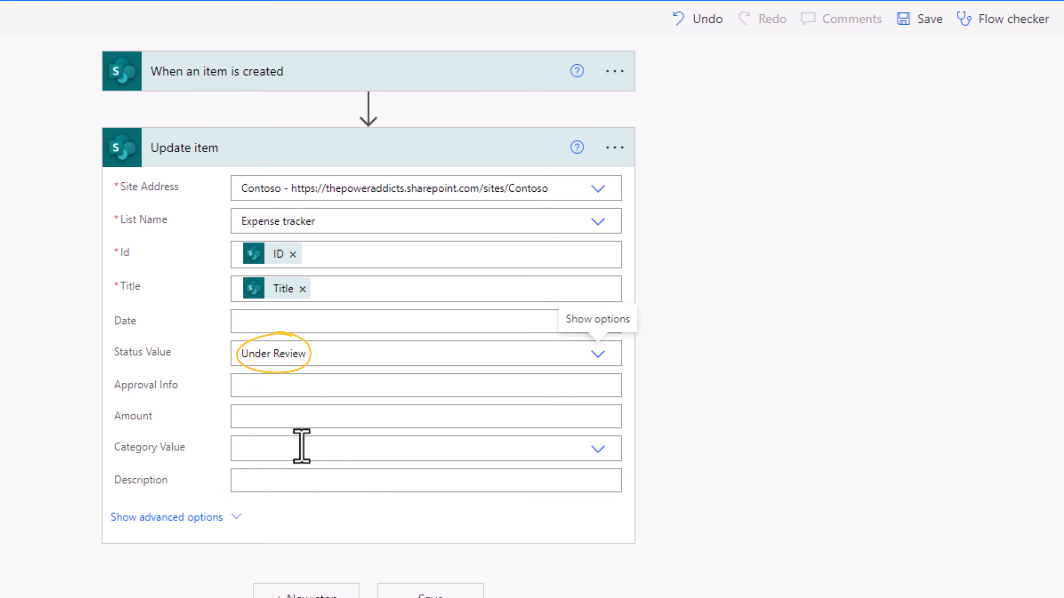
pyautogui.click(261, 386)
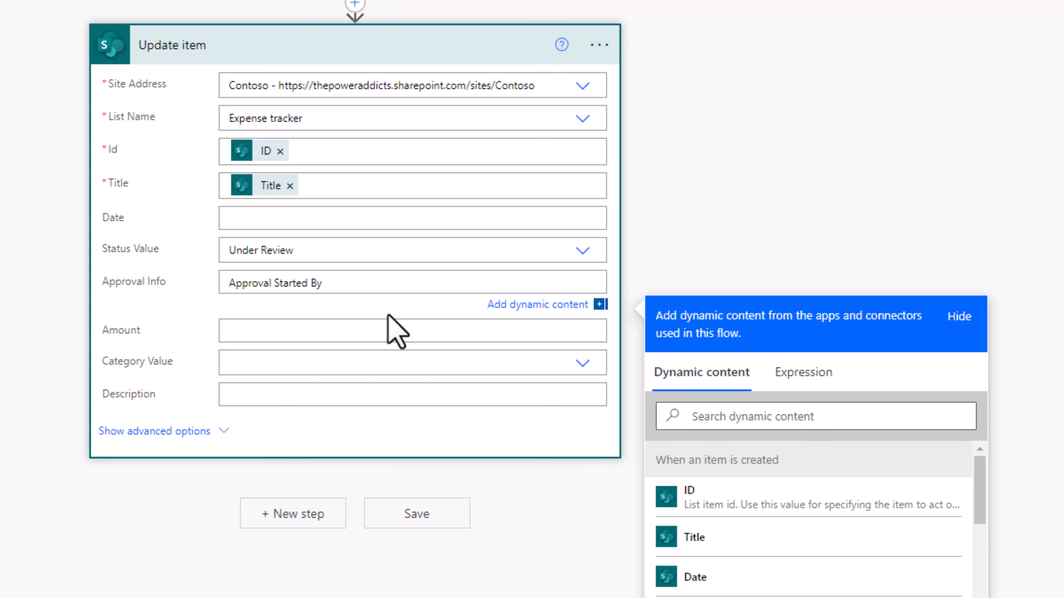
pyautogui.click(705, 418)
pyautogui.write('modified by')
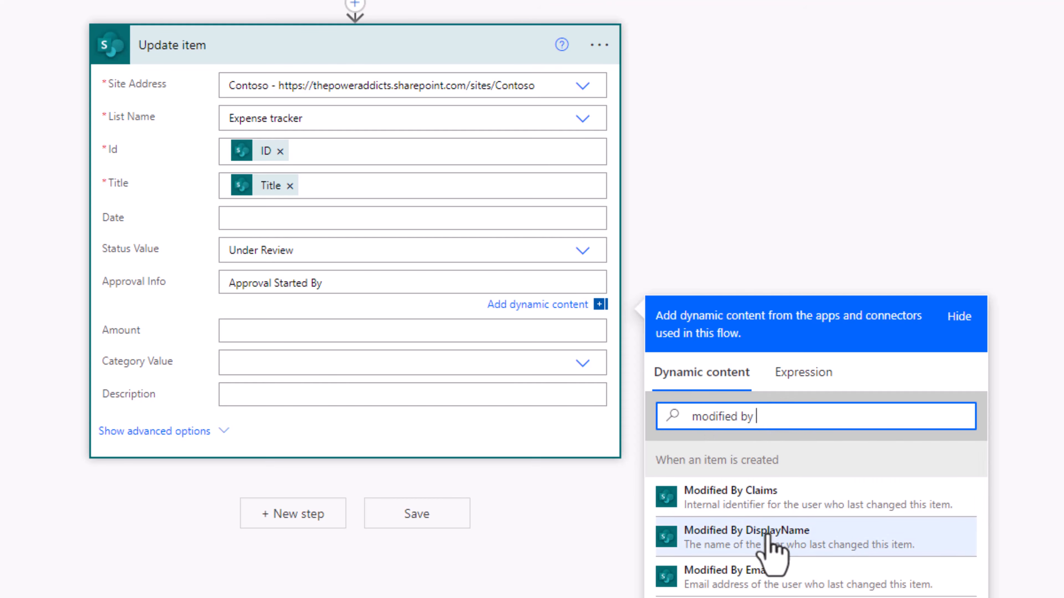
pyautogui.click(707, 538)
pyautogui.click(692, 275)
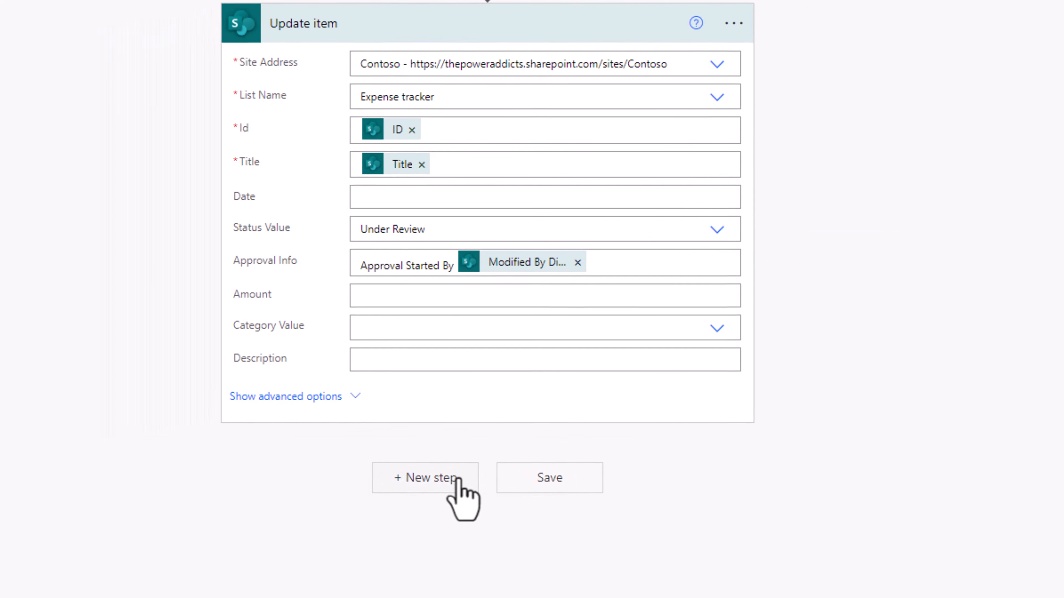
# - Add a Start and wait for an approval action after Update item, with approval type Approve/Reject - Everyone must approve
pyautogui.click(326, 497)
pyautogui.write('start and wait')
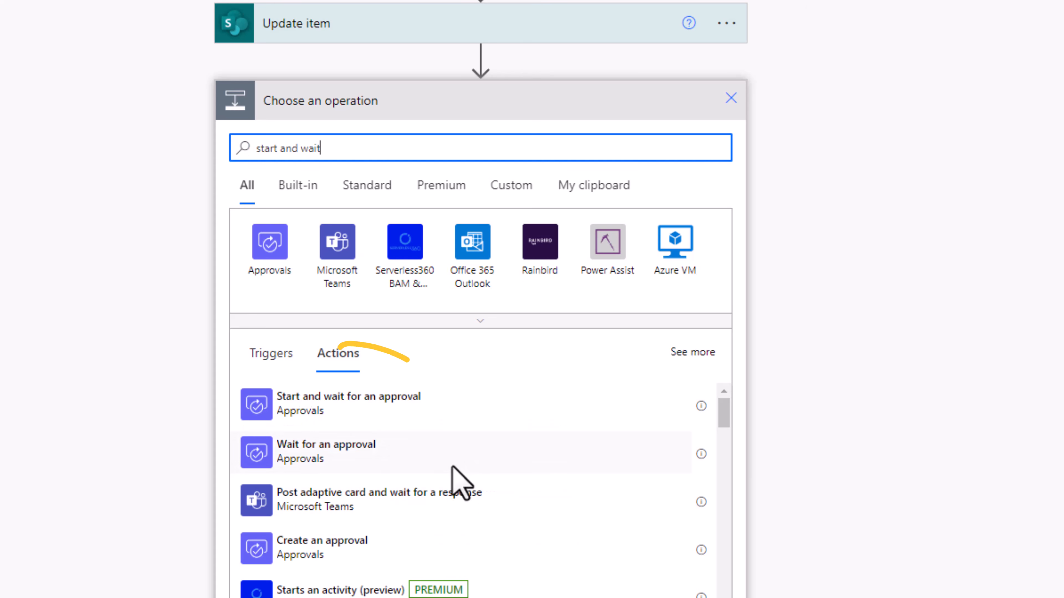
pyautogui.click(359, 412)
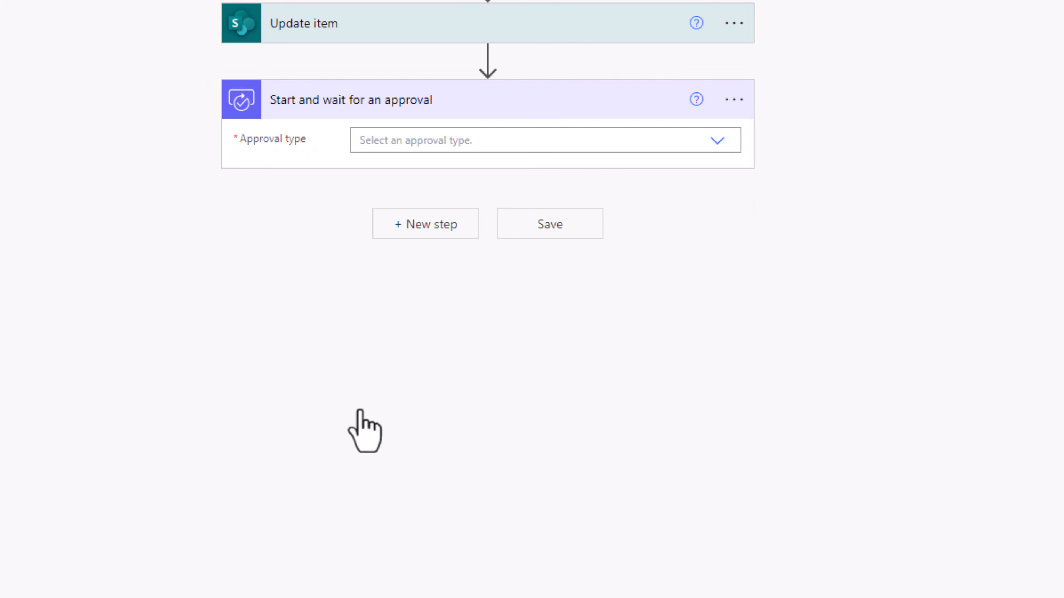
pyautogui.click(717, 141)
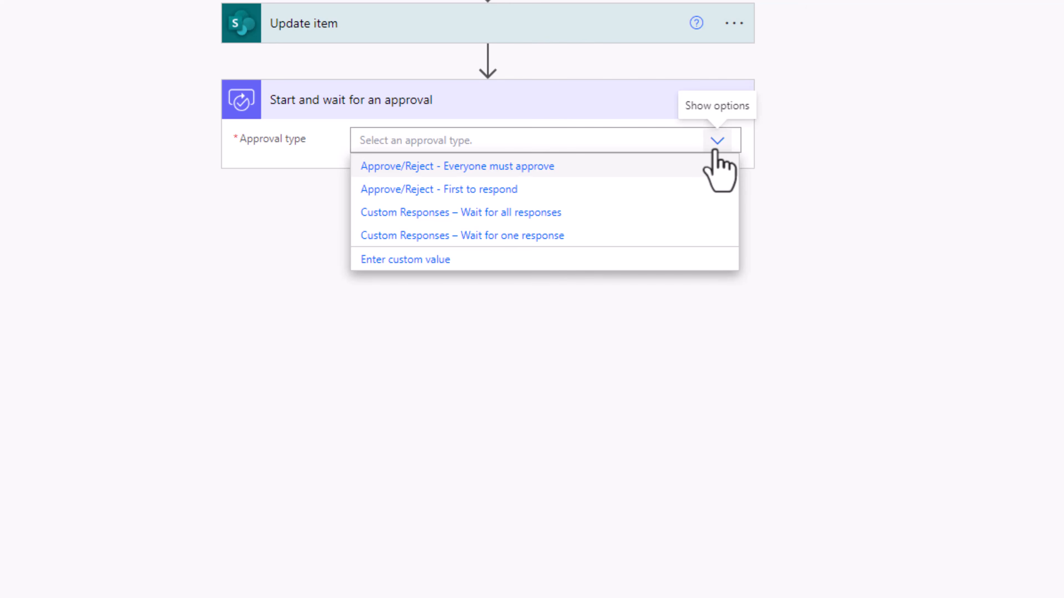
pyautogui.click(485, 167)
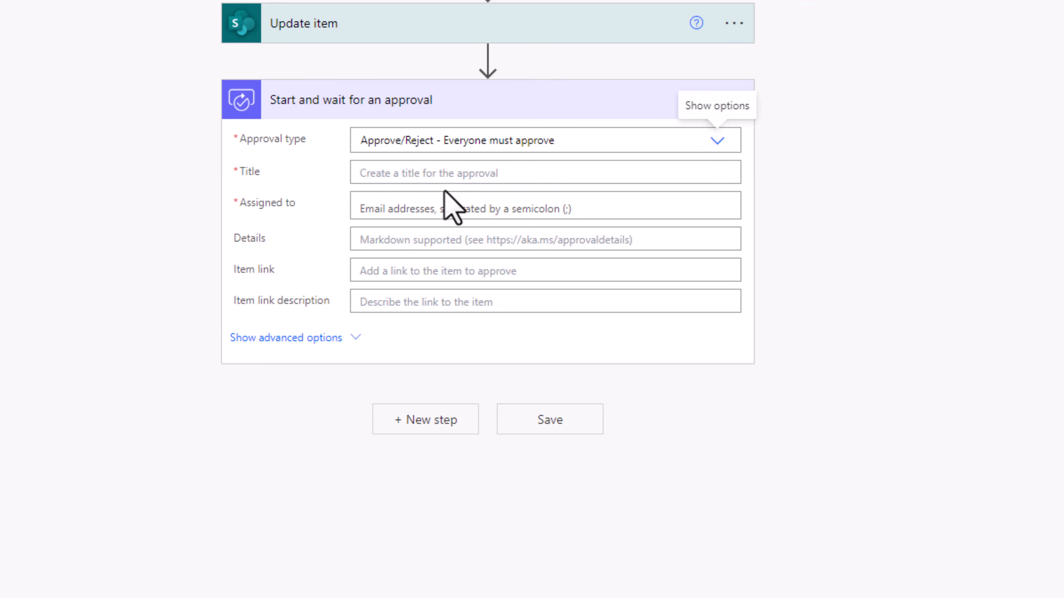
# - Set the approval's Title to Expense Approval for "Title" using the Title dynamic value, and its Item link to Link to item
pyautogui.click(408, 170)
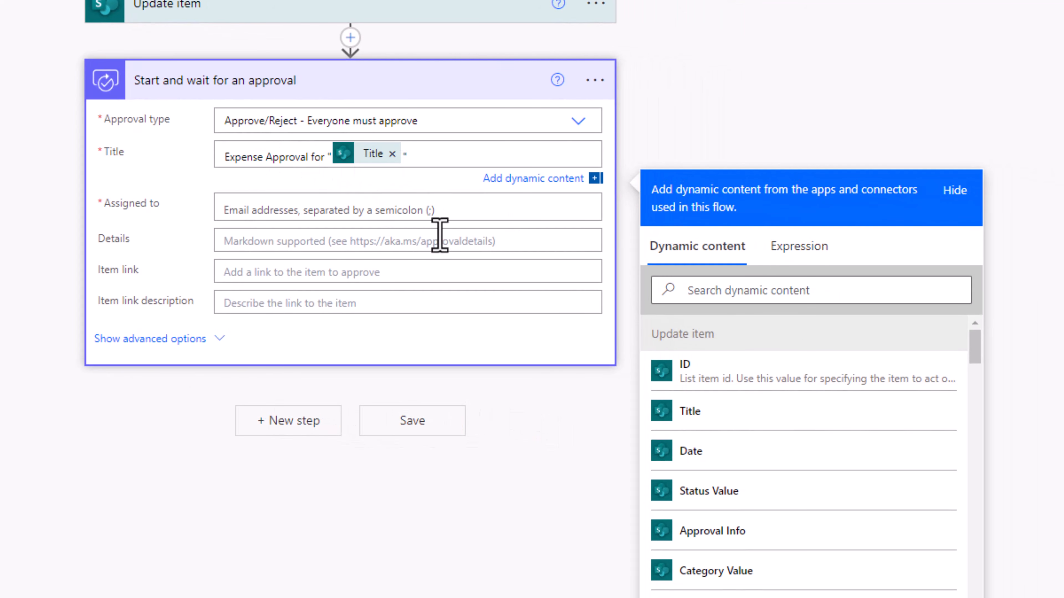
pyautogui.click(269, 273)
pyautogui.click(811, 387)
pyautogui.write('link')
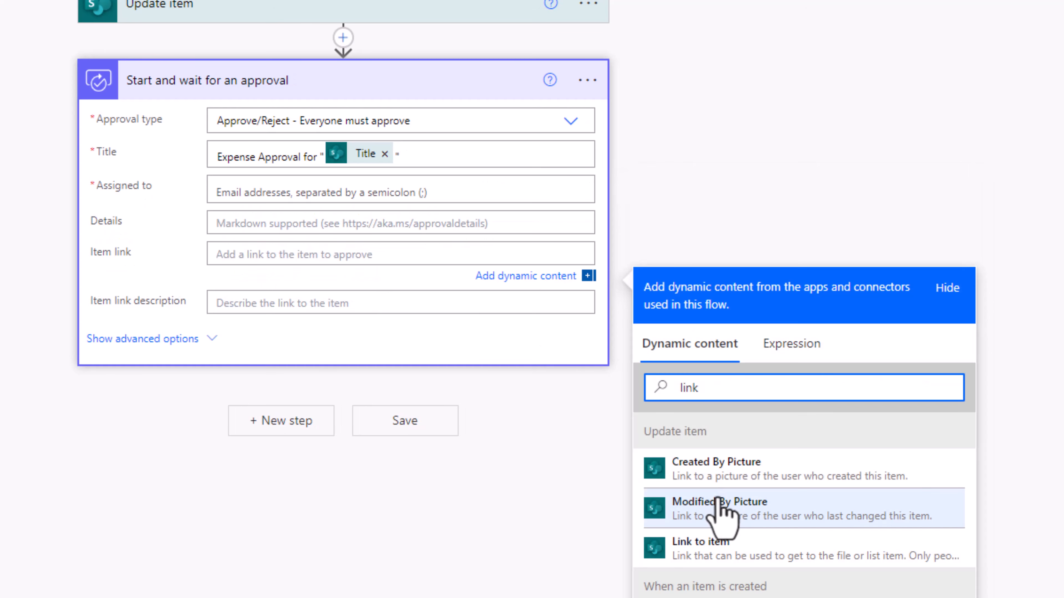
pyautogui.click(729, 549)
# - Set the approval's Item link description to the Title dynamic value and its Details to Title and Amount on separate lines
pyautogui.click(268, 311)
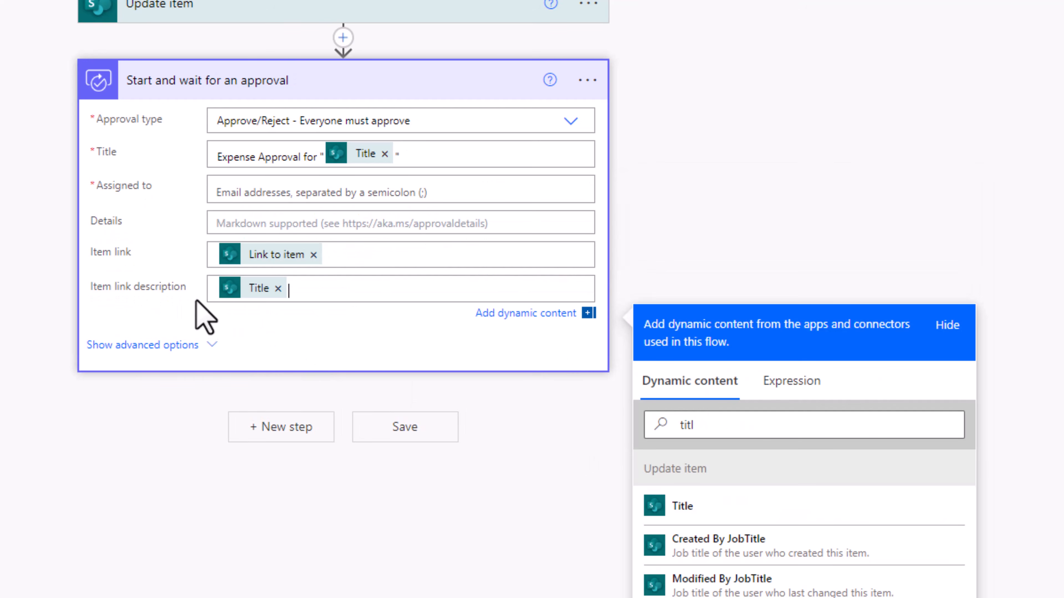
pyautogui.click(256, 223)
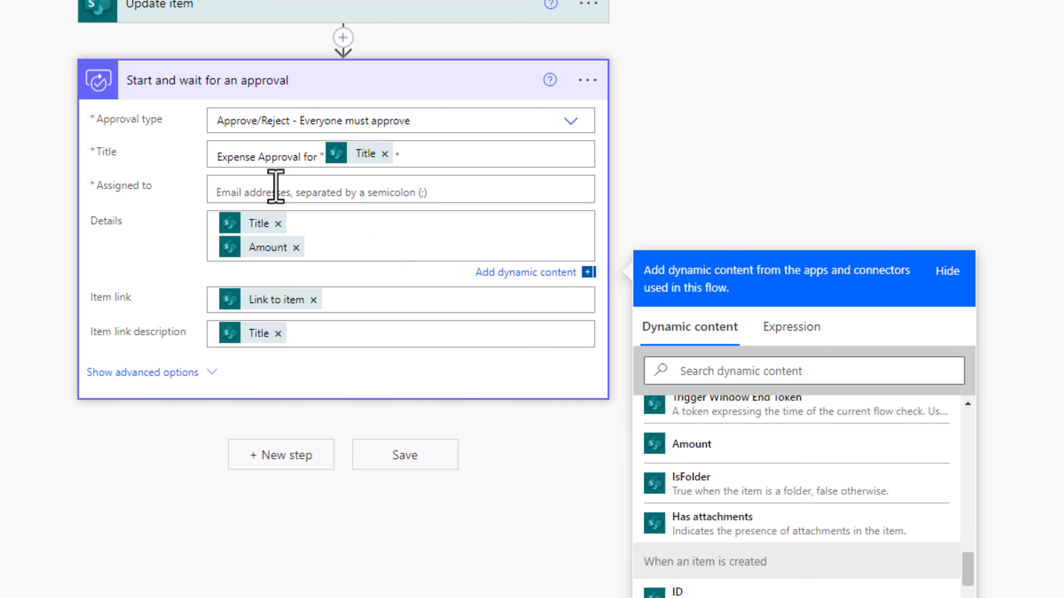
# - Switch to Microsoft Azure and examine the members of the Expense Approvers security group
pyautogui.click(294, 193)
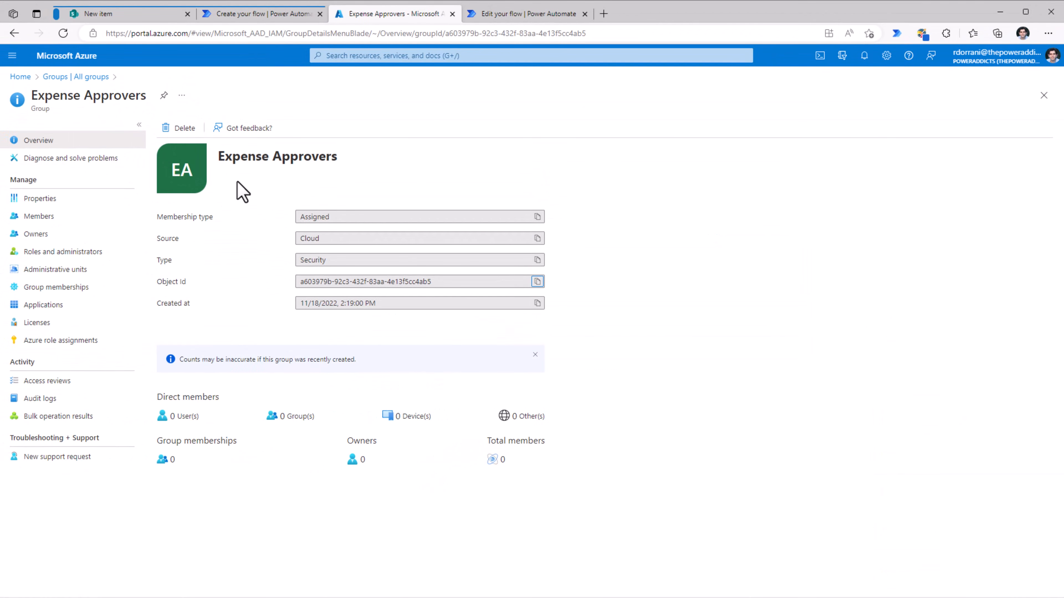
pyautogui.click(88, 217)
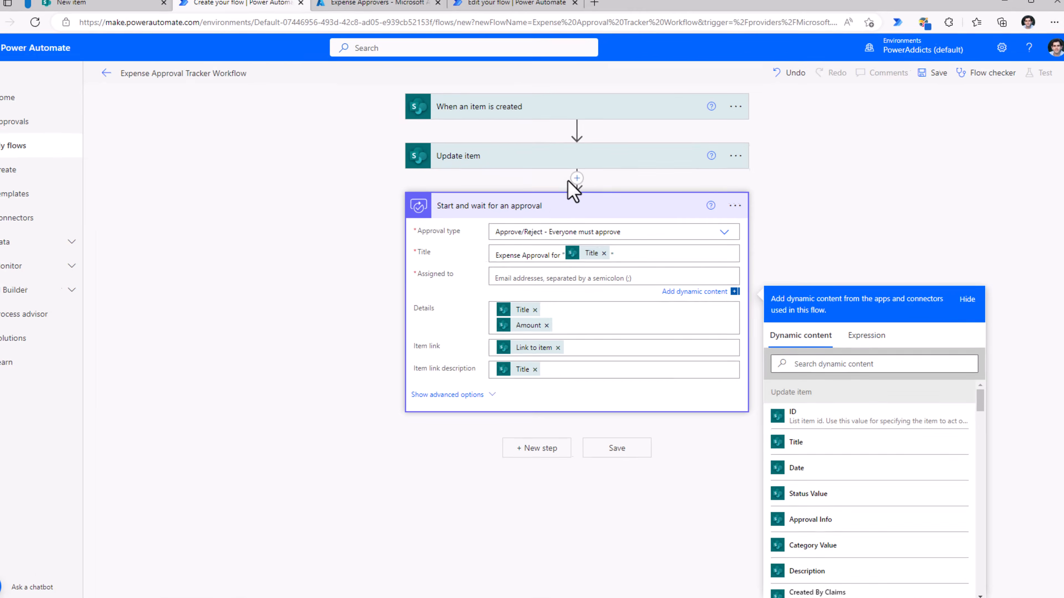
# - Back in Power Automate, insert an Azure AD Get group members action between Update item and the approval
pyautogui.click(572, 185)
pyautogui.click(569, 203)
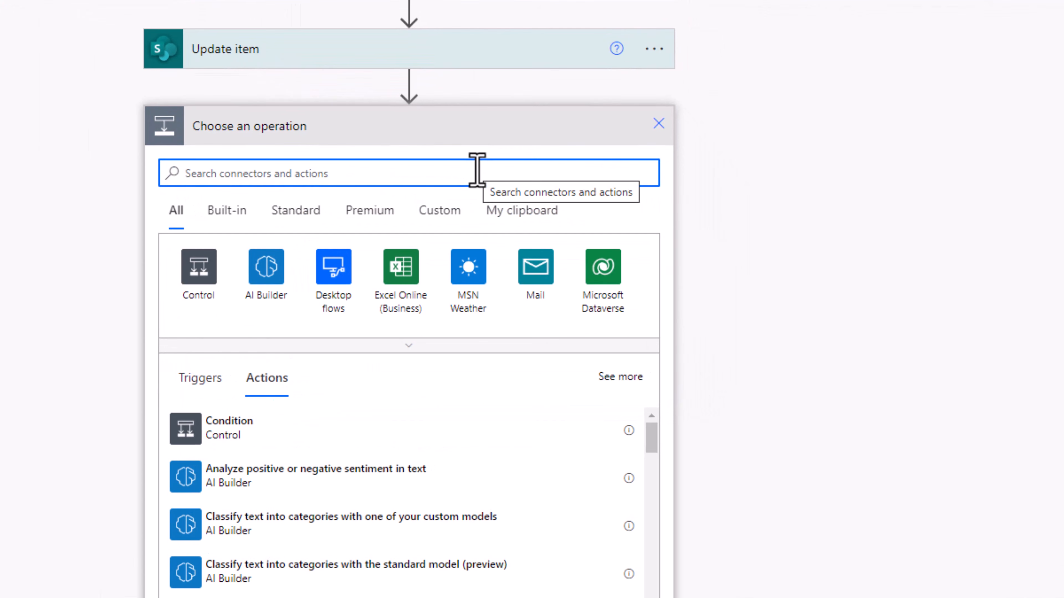
pyautogui.write('azure ad')
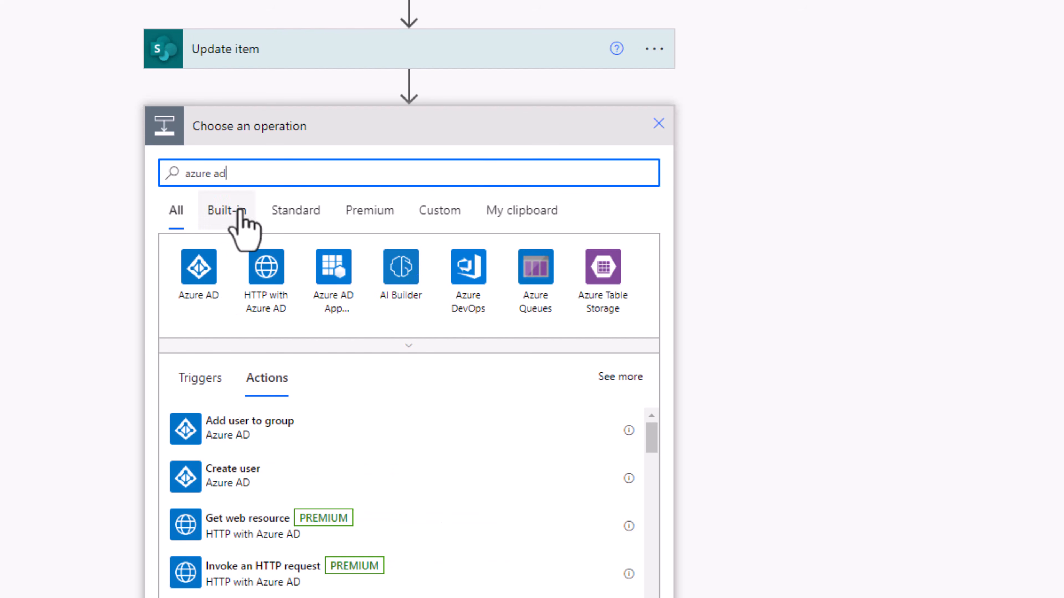
pyautogui.click(209, 278)
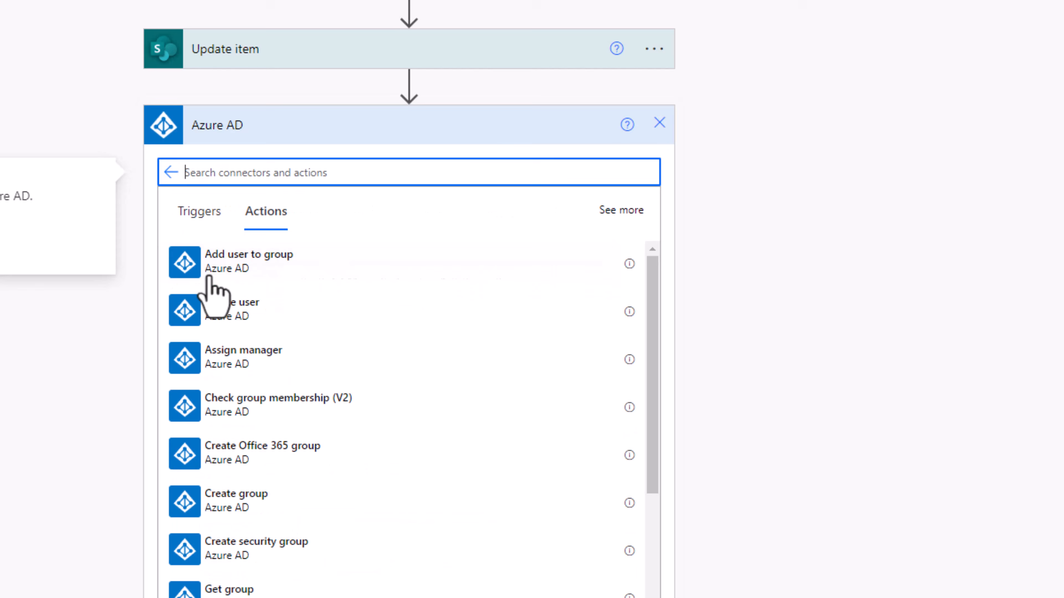
pyautogui.scroll(-3, 286, 380)
pyautogui.scroll(-3, 286, 379)
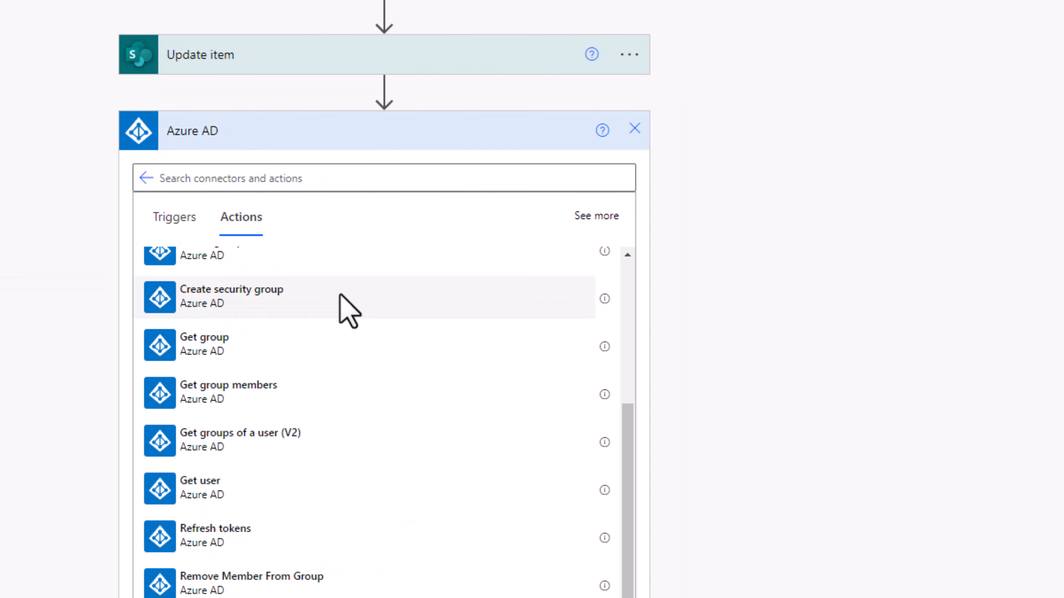
pyautogui.click(216, 403)
# - Set Get group members' Group Id to the Expense Approvers object ID, a603979b-92c3-432f-83aa-4e13f5cc4ab5
pyautogui.click(293, 179)
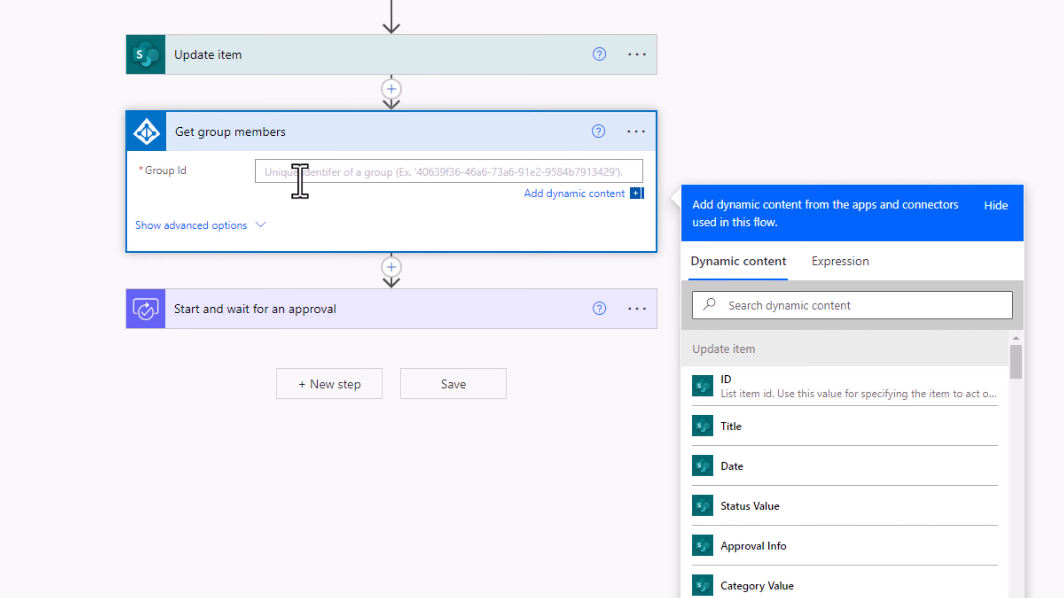
pyautogui.write('a603979b-92c3-432f-83aa-4e13f5cc4ab5')
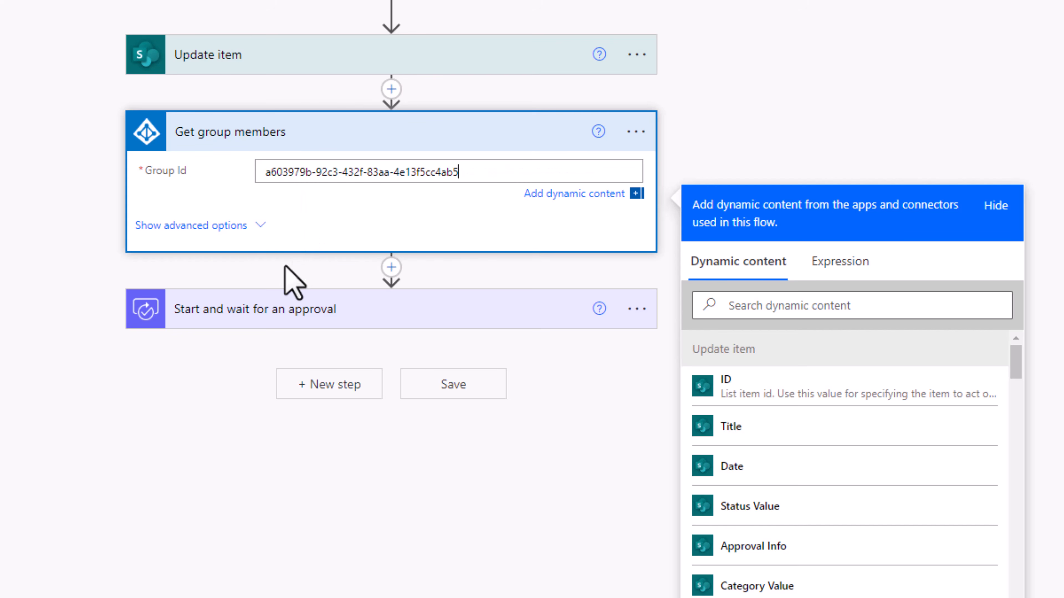
pyautogui.click(338, 279)
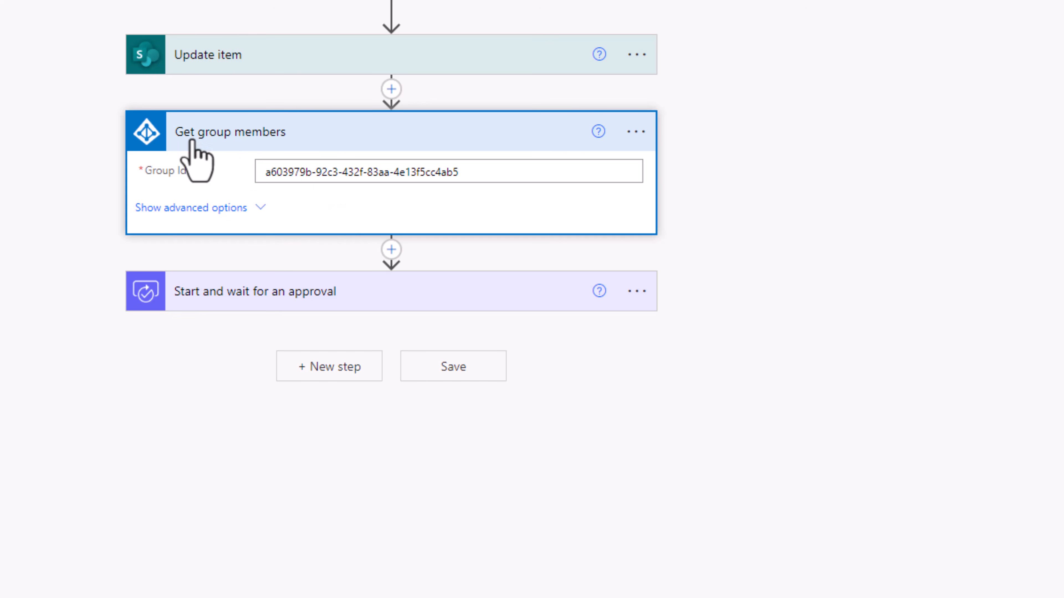
# - Insert a Data Operation Select action between Get group members and the approval
pyautogui.click(391, 250)
pyautogui.click(410, 290)
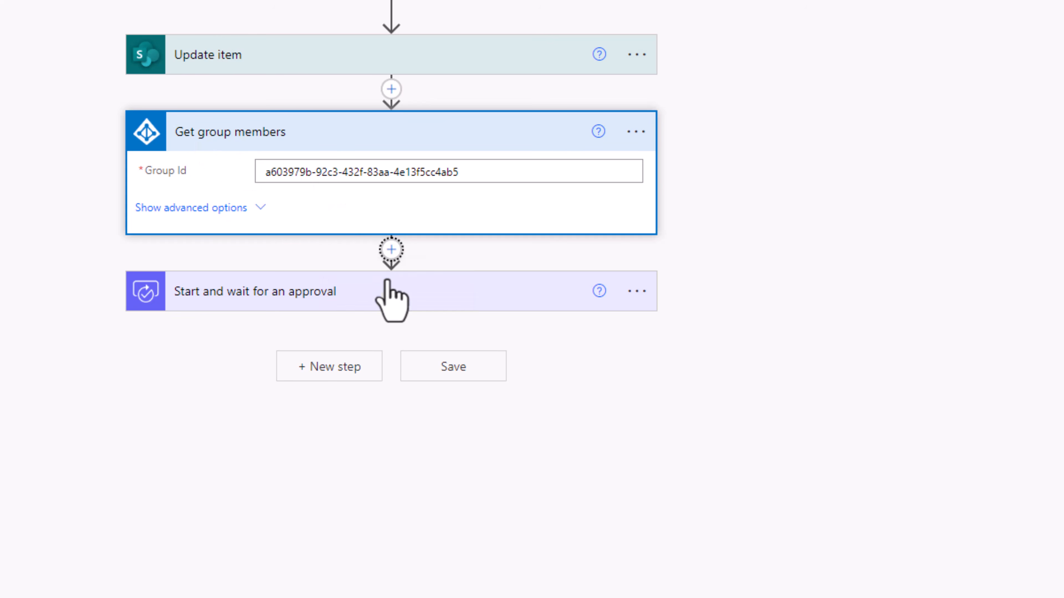
pyautogui.write('select')
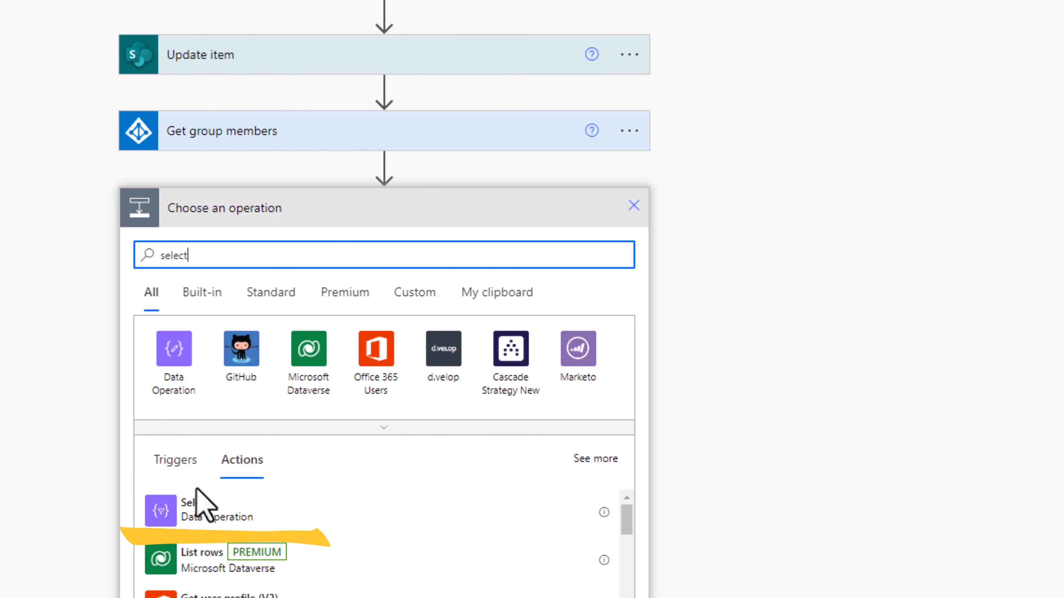
pyautogui.click(190, 511)
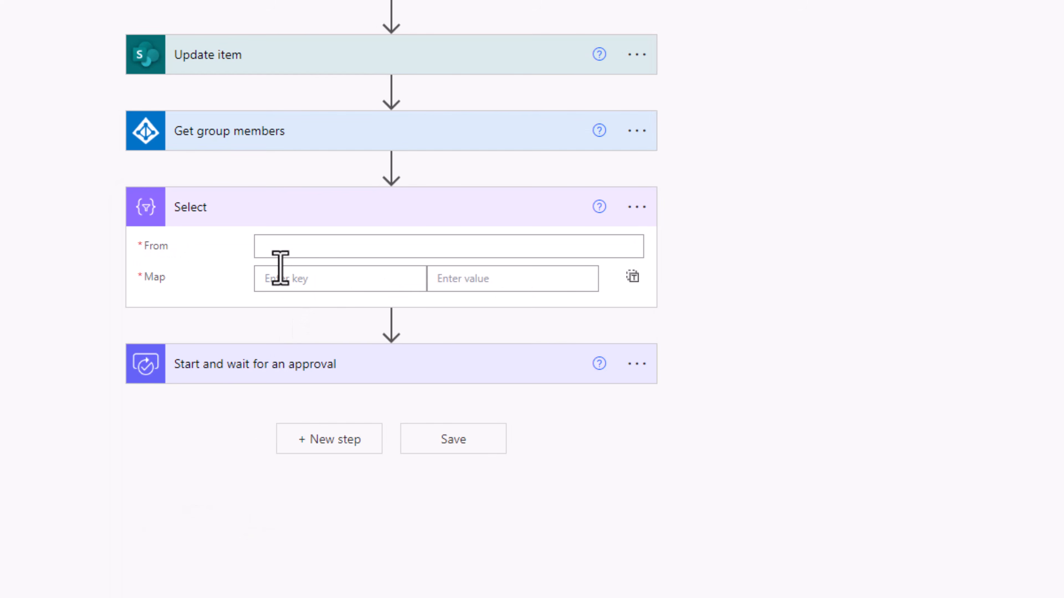
# - Set the Select action's From to the Group Members array from Get group members
pyautogui.click(275, 247)
pyautogui.scroll(-2, 759, 482)
pyautogui.scroll(-3, 758, 524)
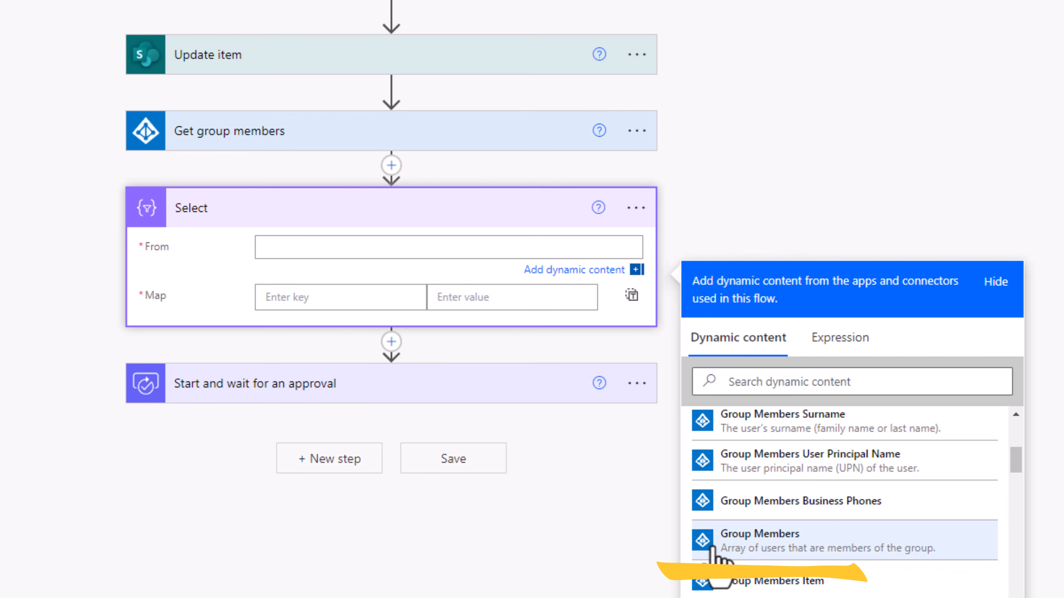
pyautogui.click(782, 544)
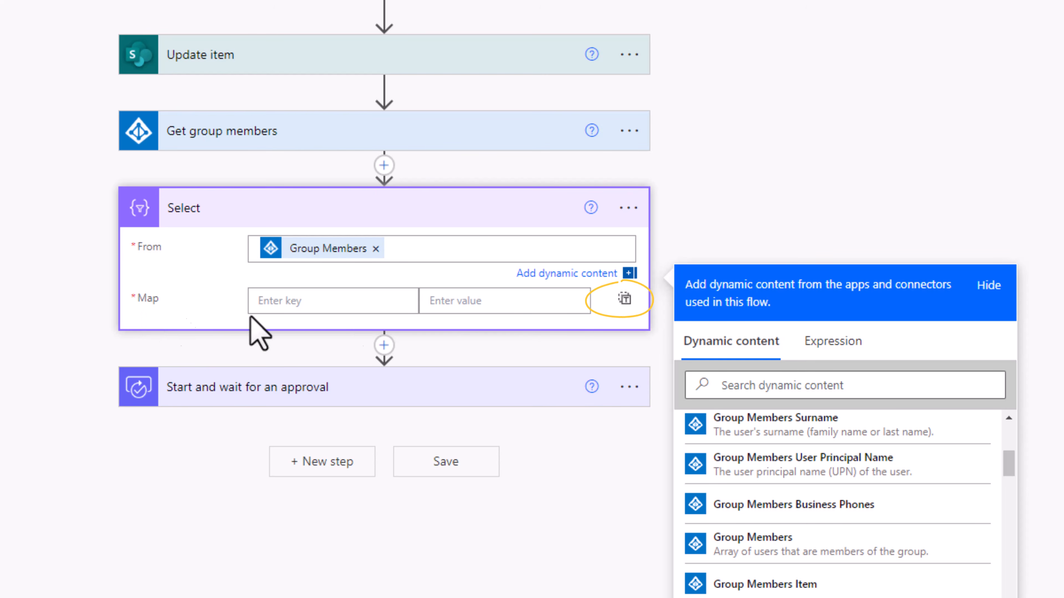
# - Switch the Select action's Map to text mode and fill it with the Group Members Mail dynamic value
pyautogui.click(625, 299)
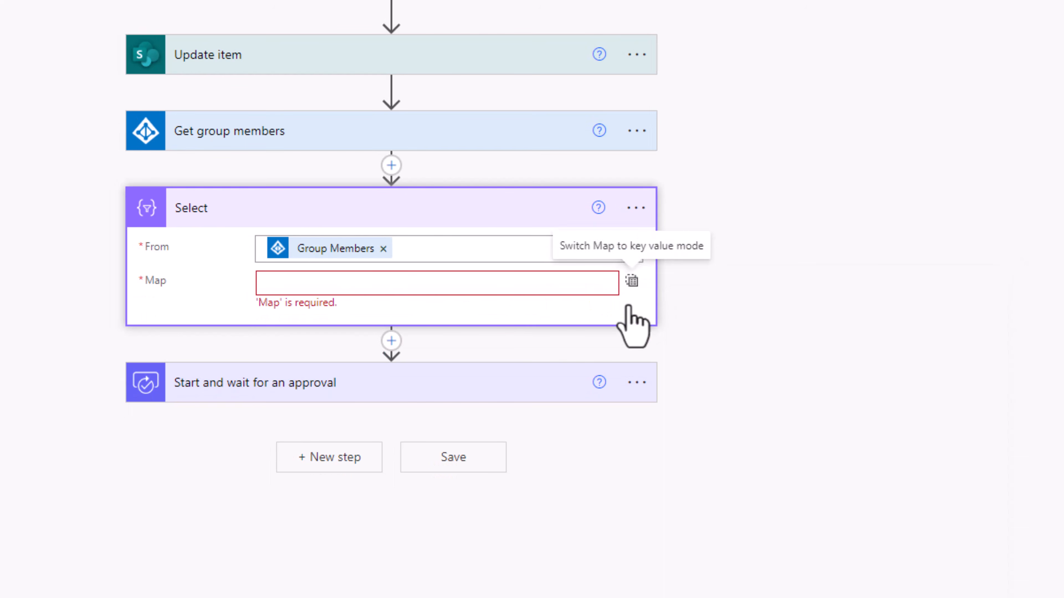
pyautogui.click(380, 287)
pyautogui.click(772, 432)
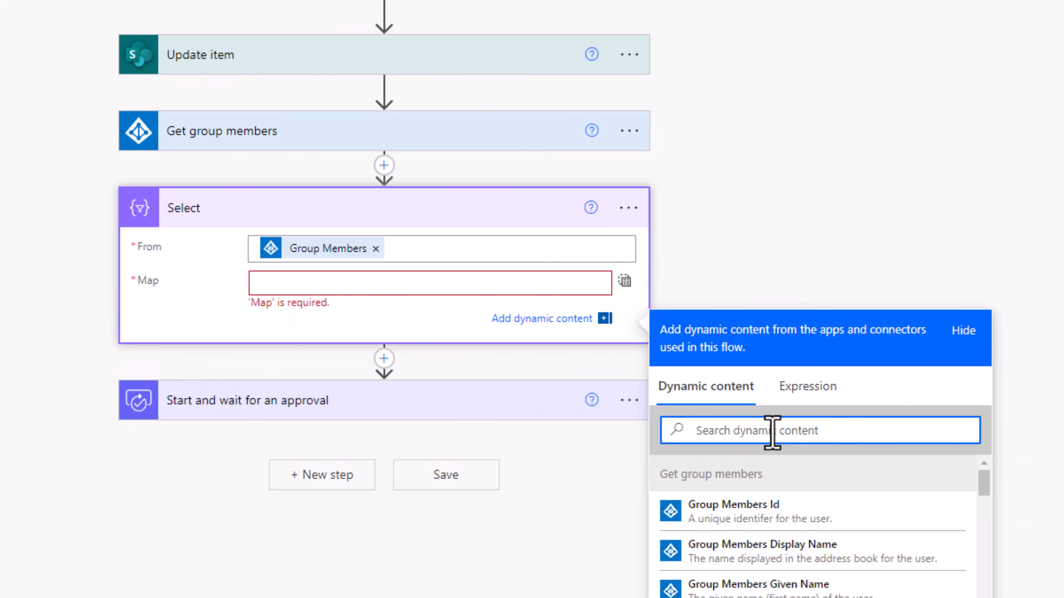
pyautogui.write('mail')
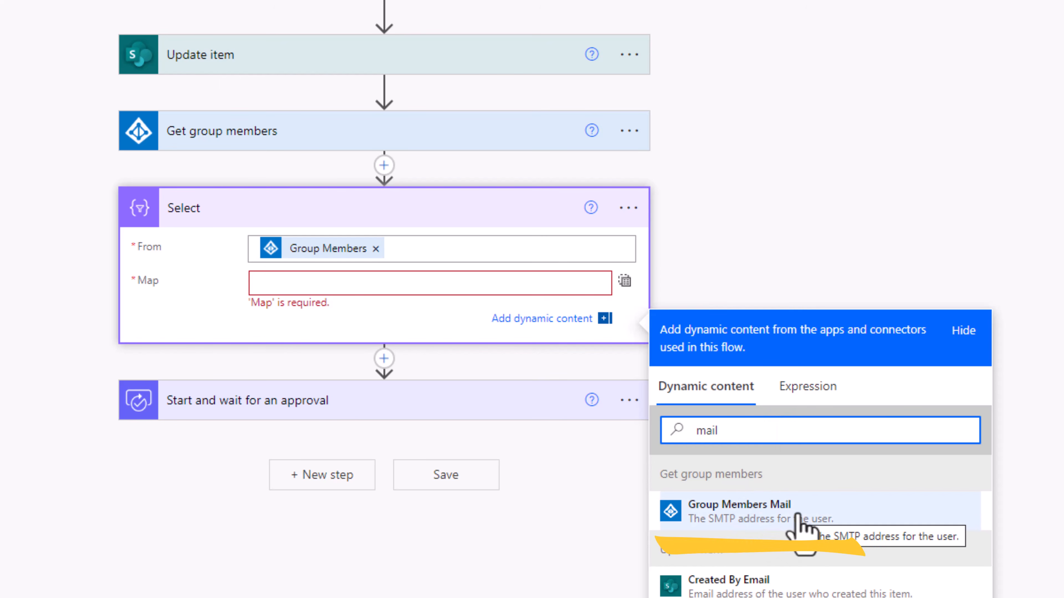
pyautogui.click(797, 513)
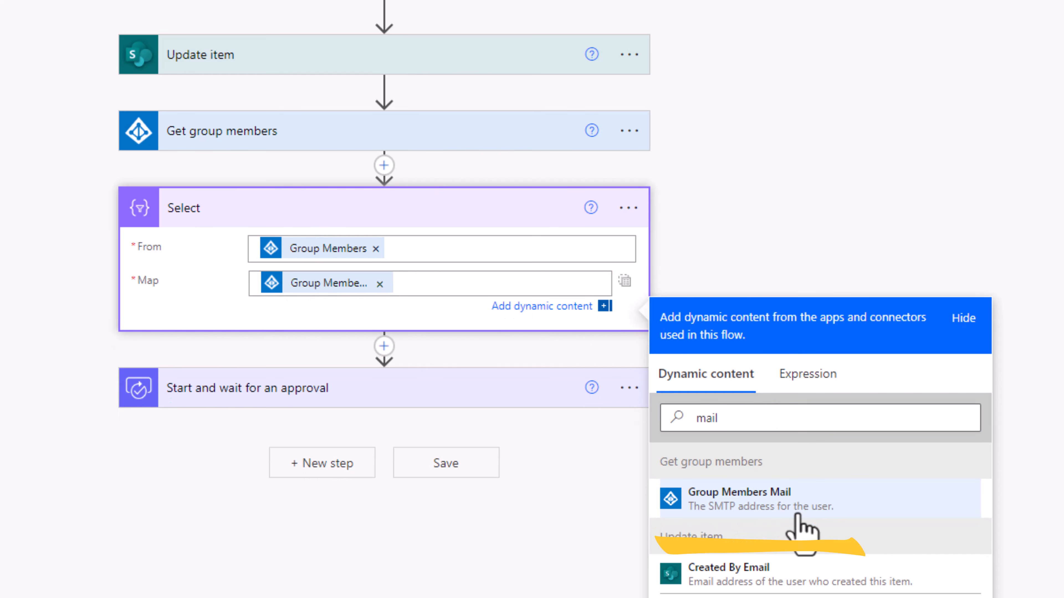
# - Fill the approval's Assigned to with the expression join(body('Select'),';'), using the Select action's output
pyautogui.click(272, 378)
pyautogui.click(377, 478)
pyautogui.scroll(-2, 670, 375)
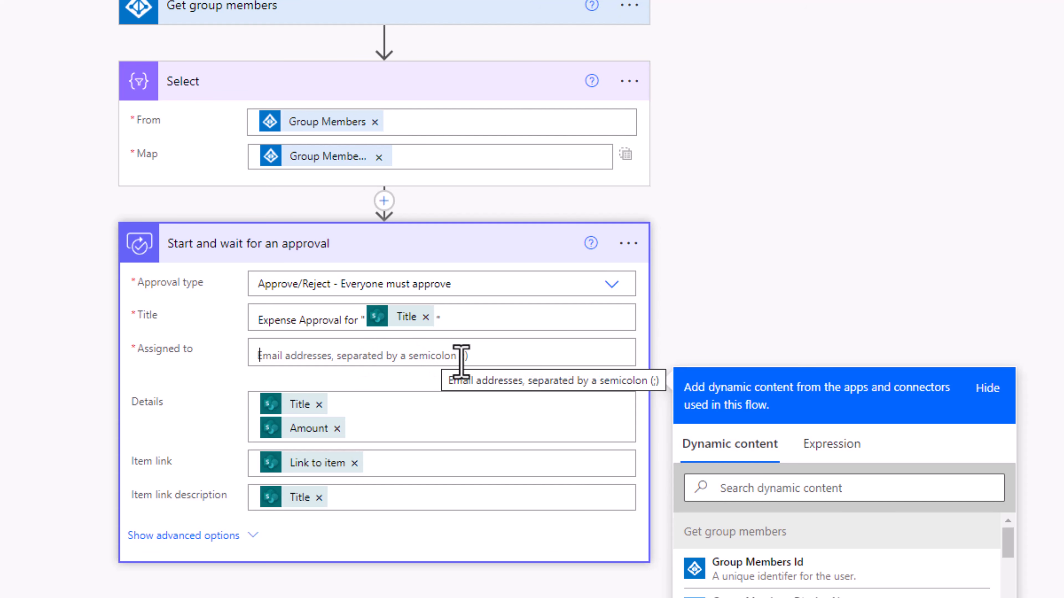
pyautogui.scroll(-3, 775, 394)
pyautogui.click(831, 335)
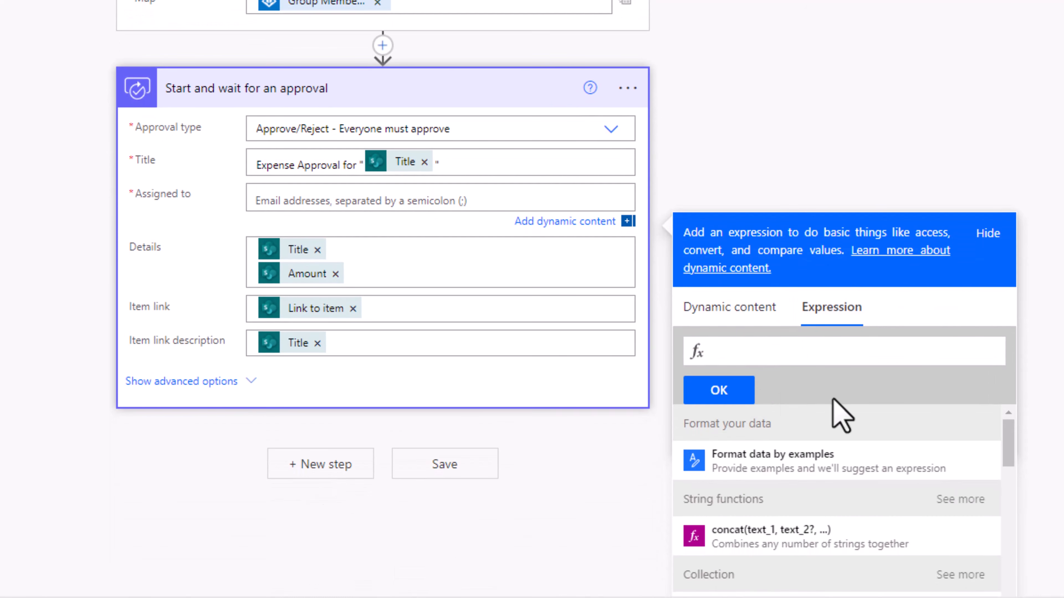
pyautogui.write('join(')
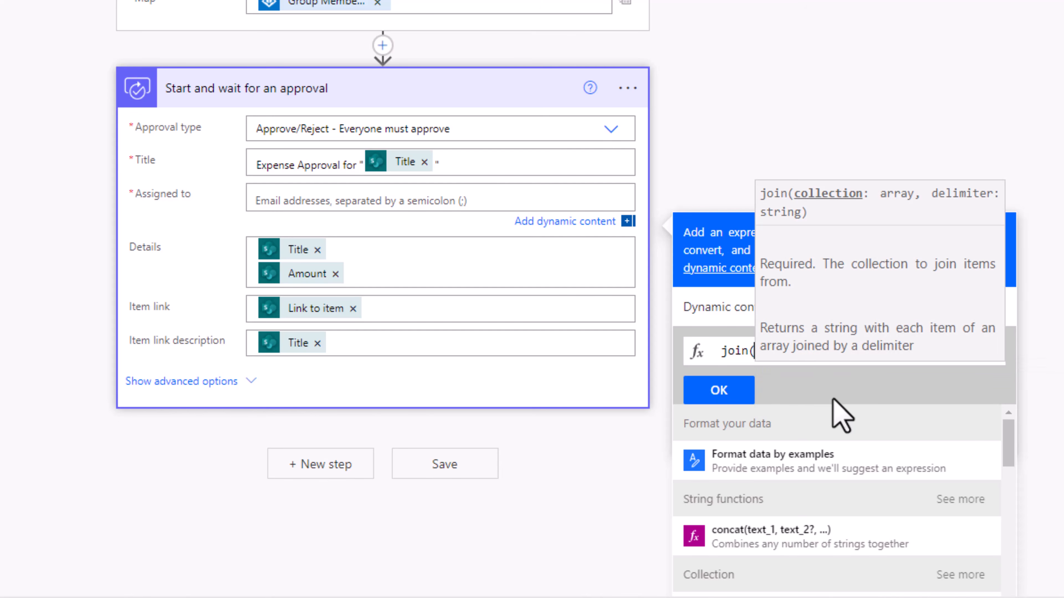
pyautogui.click(741, 306)
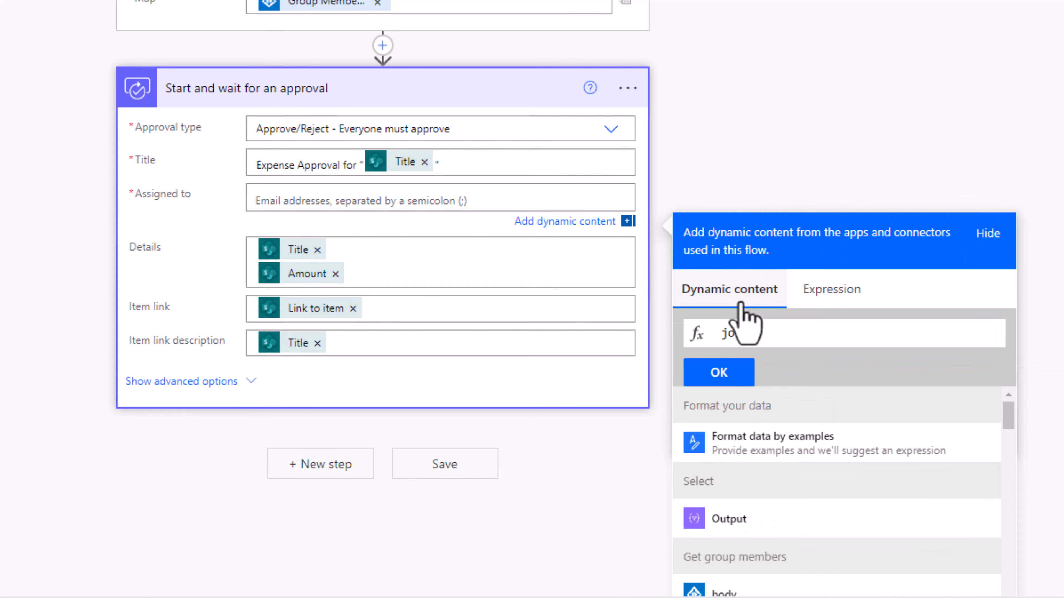
pyautogui.click(746, 527)
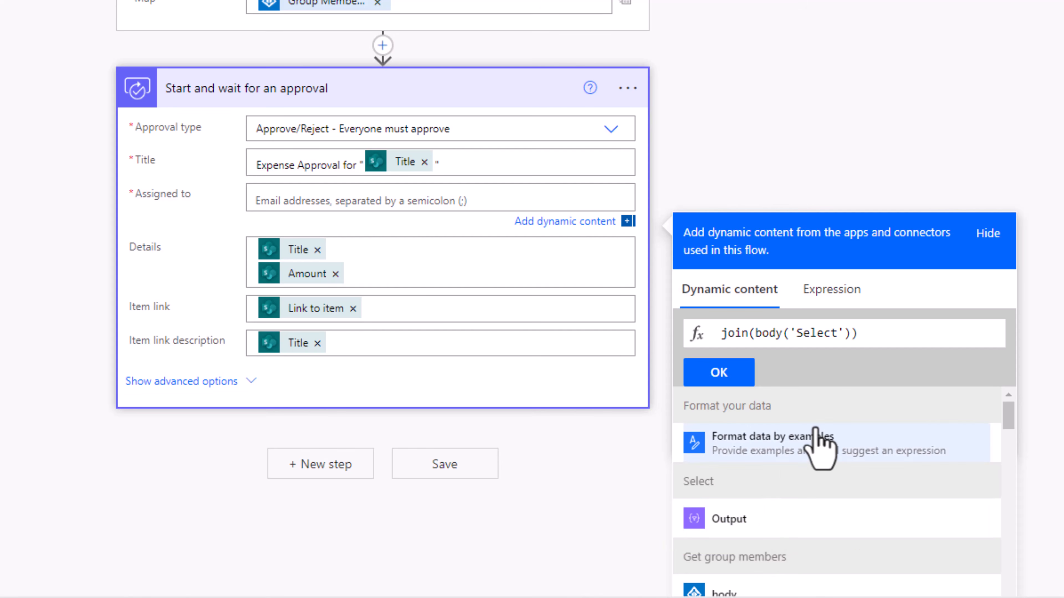
pyautogui.write(",'")
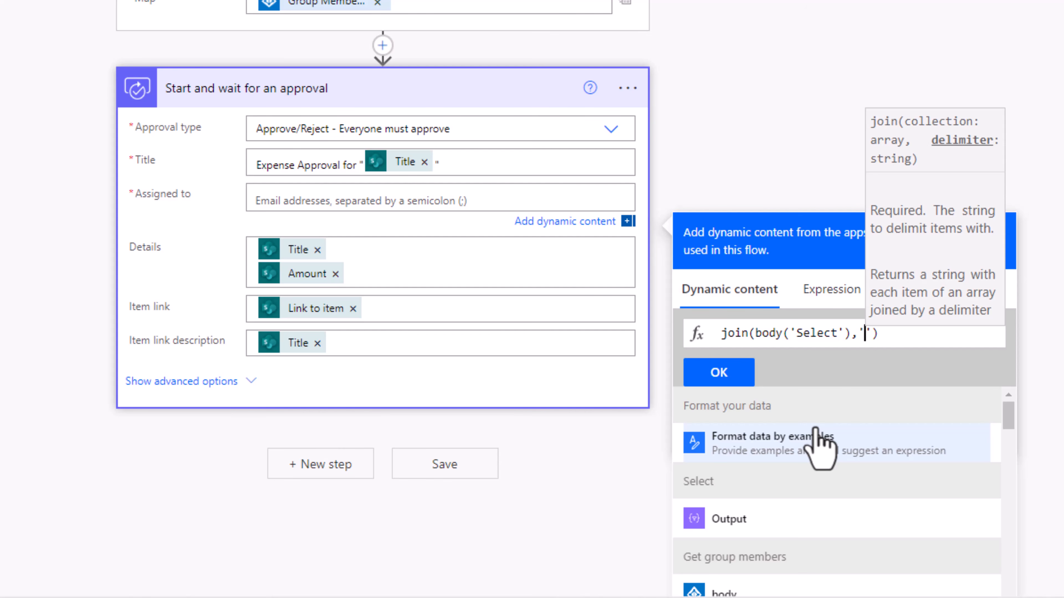
pyautogui.write(';')
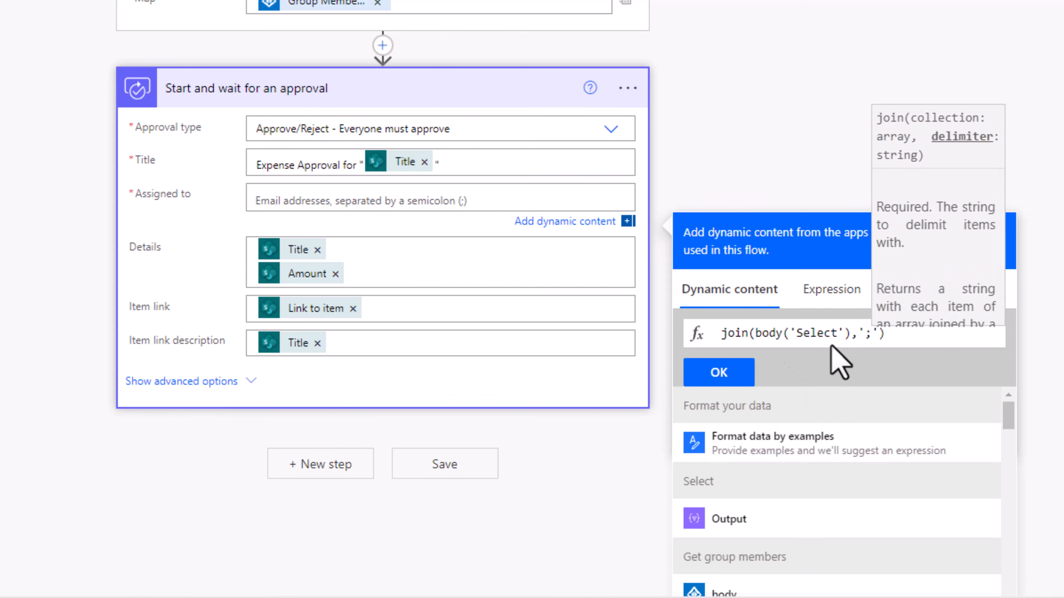
pyautogui.click(724, 368)
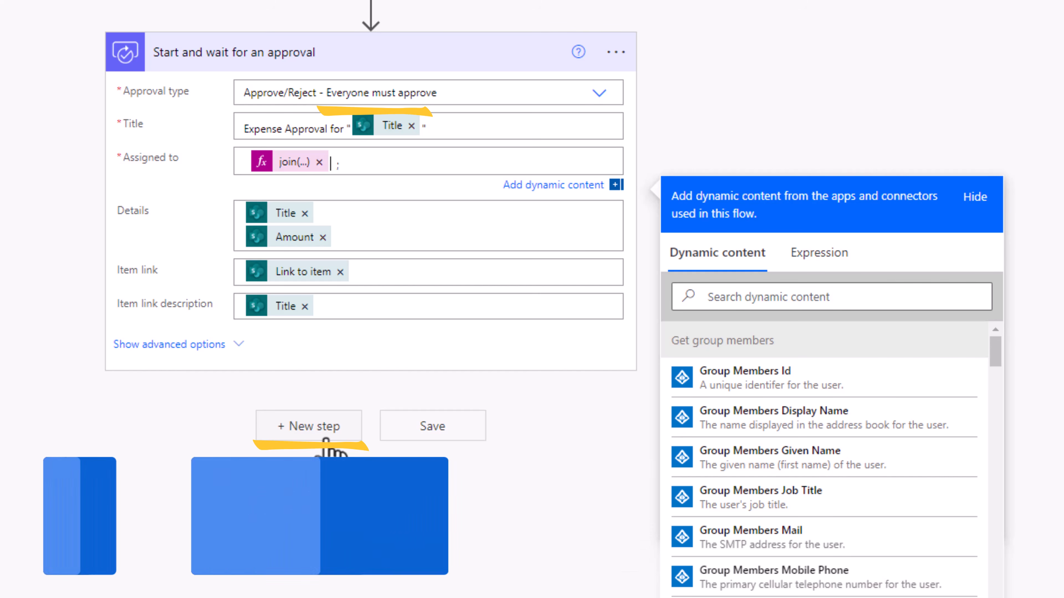
# - Add a Condition control after the approval and use the approval's Outcome as its first value
pyautogui.click(315, 426)
pyautogui.write('condition')
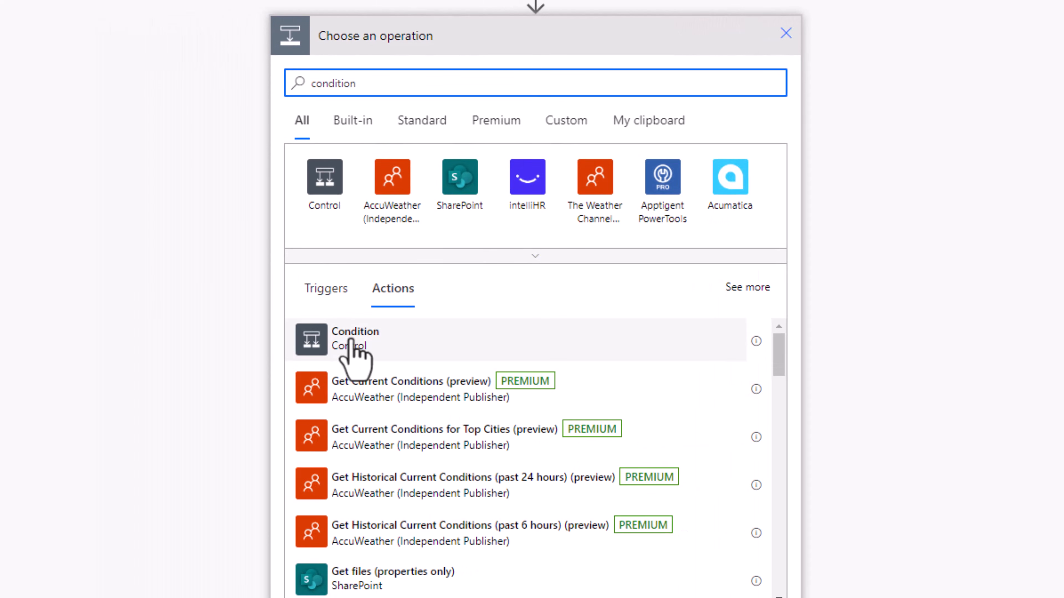
pyautogui.click(351, 341)
pyautogui.click(361, 322)
pyautogui.scroll(-4, 544, 377)
pyautogui.click(575, 295)
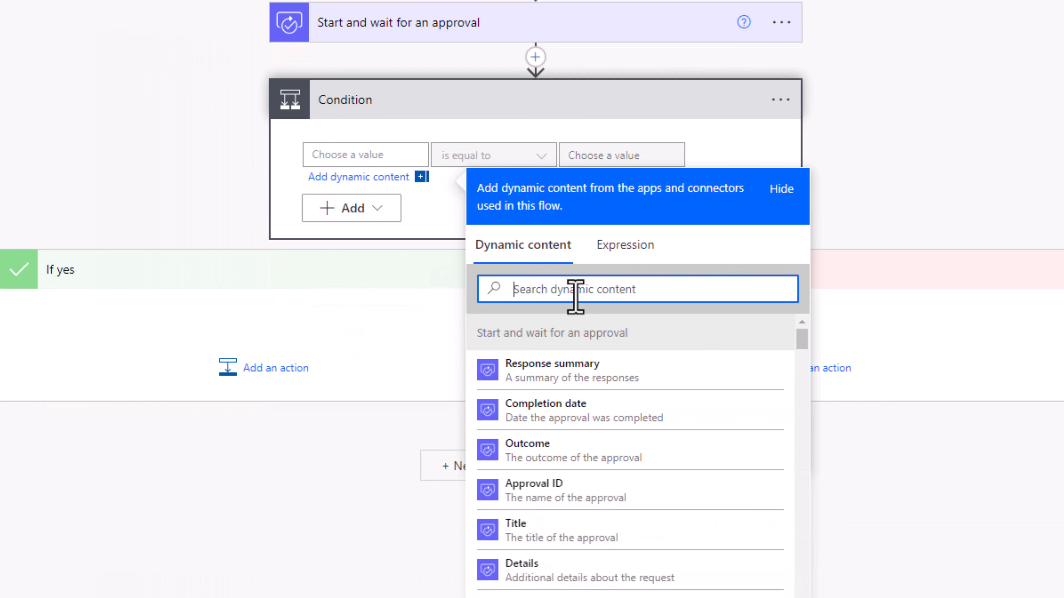
pyautogui.click(557, 450)
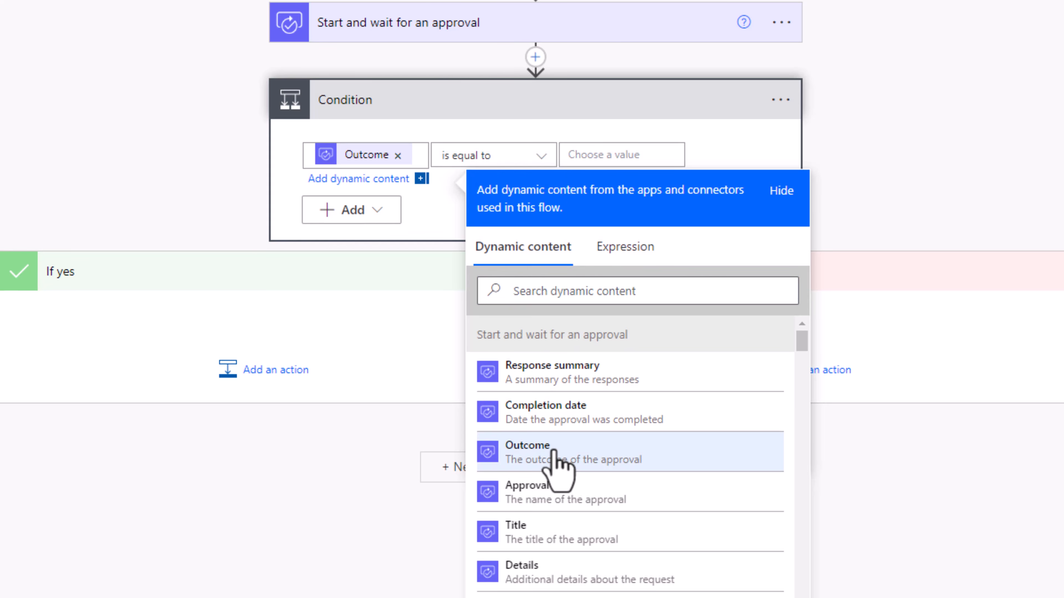
# - Set the condition's comparison to "does not contain" with the value Reject
pyautogui.click(521, 159)
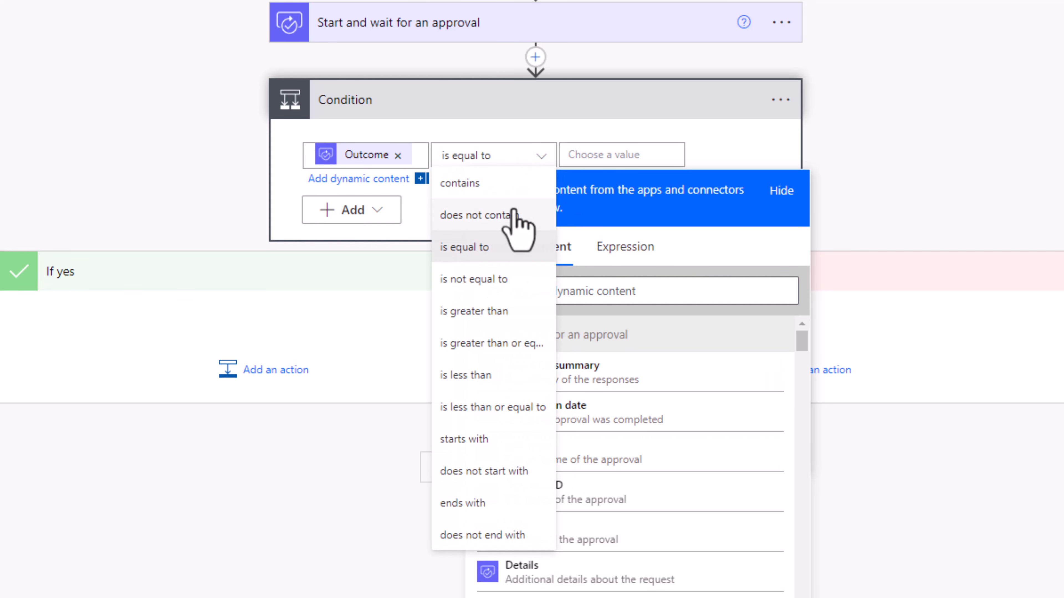
pyautogui.click(516, 214)
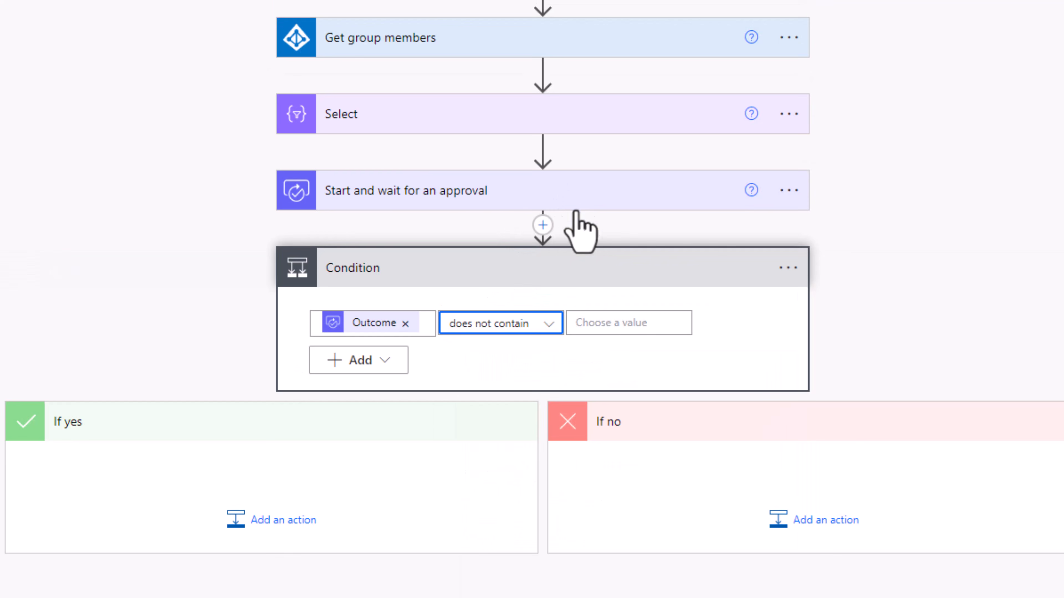
pyautogui.click(606, 323)
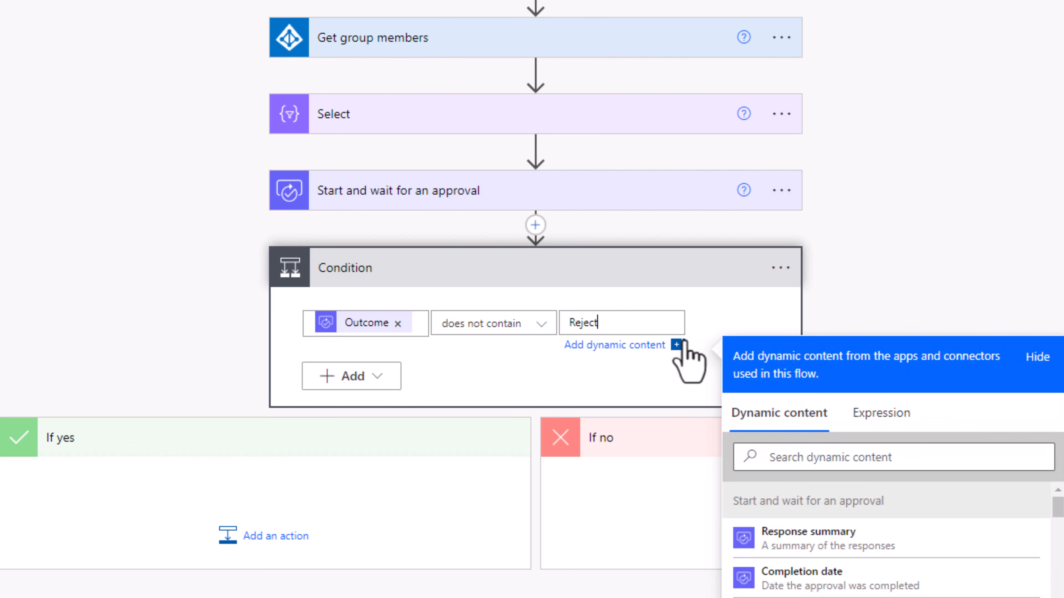
pyautogui.click(486, 377)
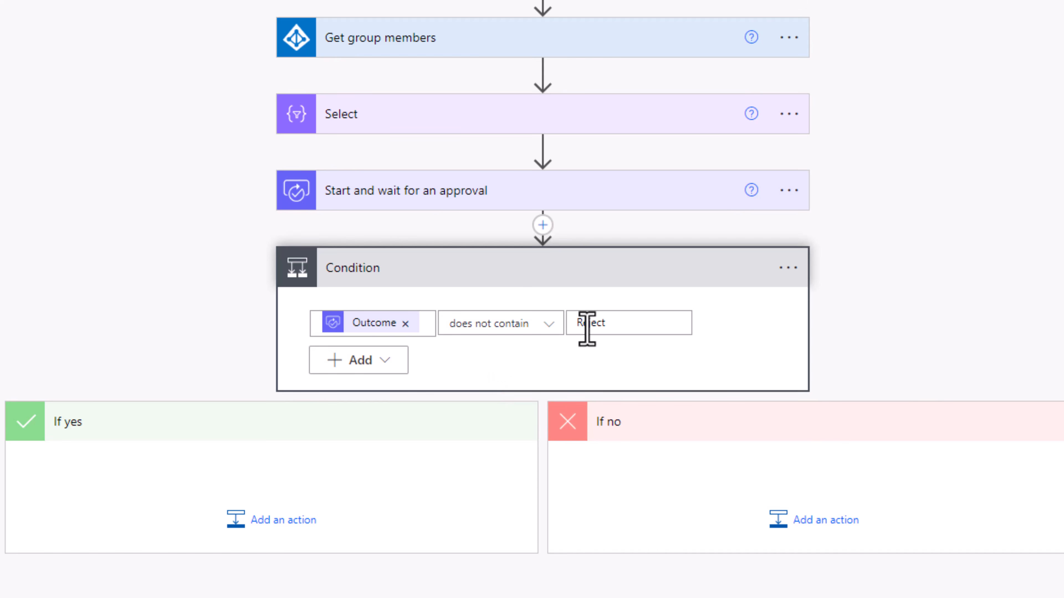
# - Add a SharePoint Update item action to the If yes branch and rename it "Update item status to Approved"
pyautogui.click(289, 520)
pyautogui.write('update item')
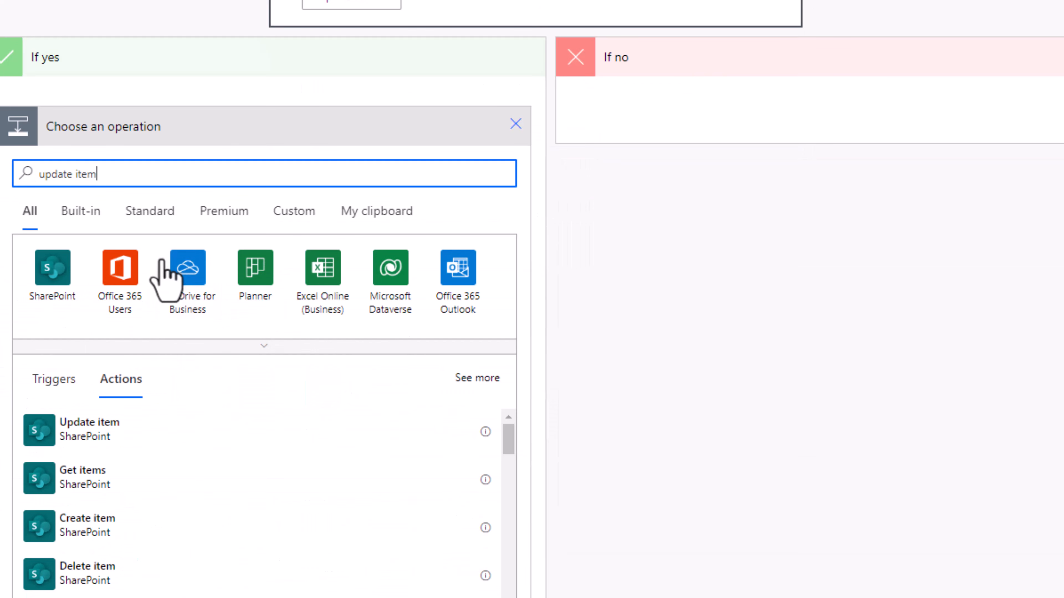
pyautogui.click(93, 436)
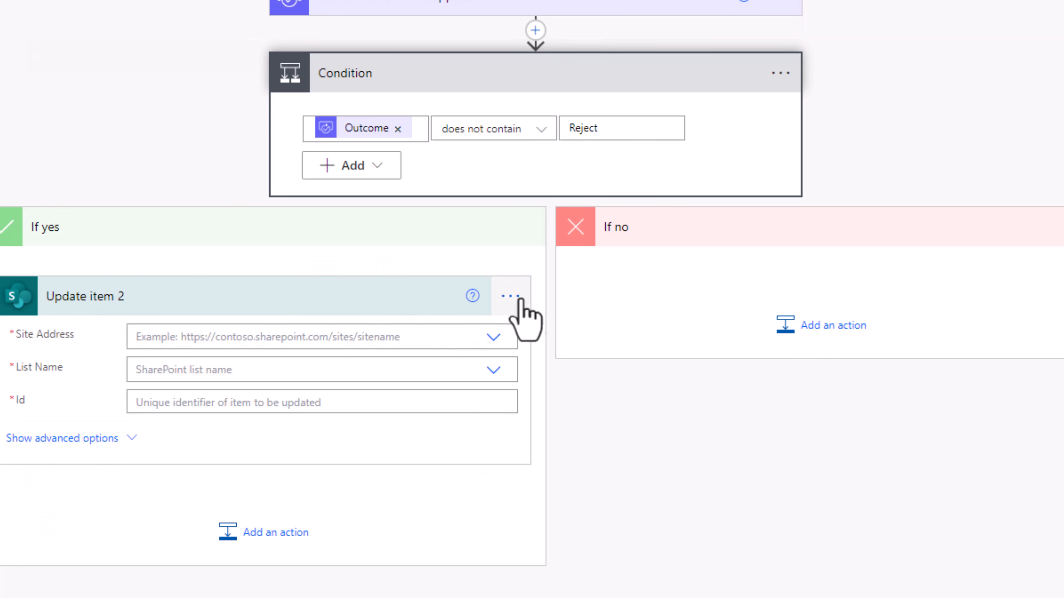
pyautogui.click(510, 296)
pyautogui.click(557, 151)
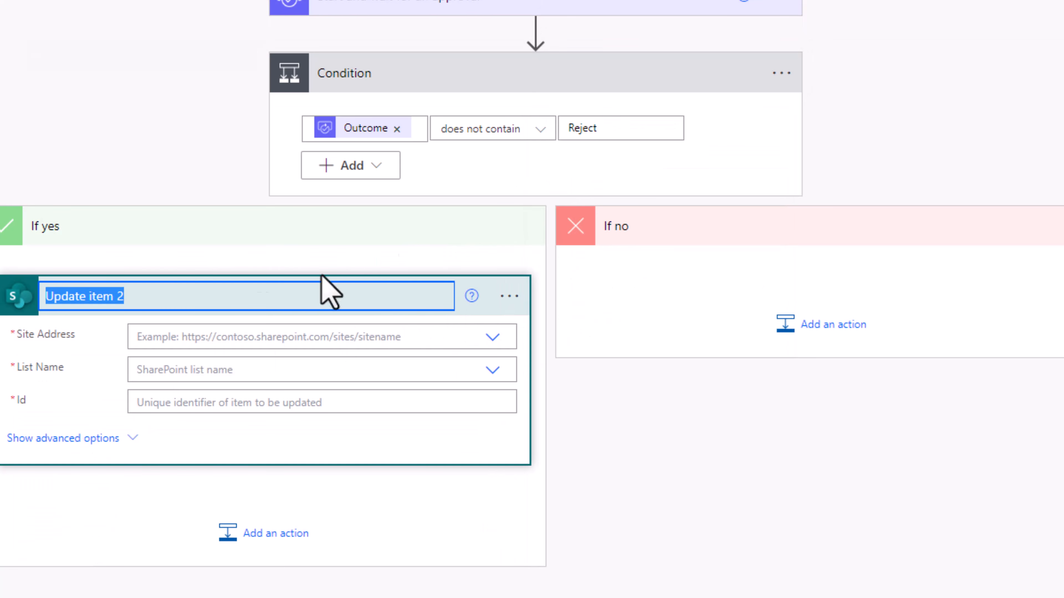
pyautogui.click(189, 308)
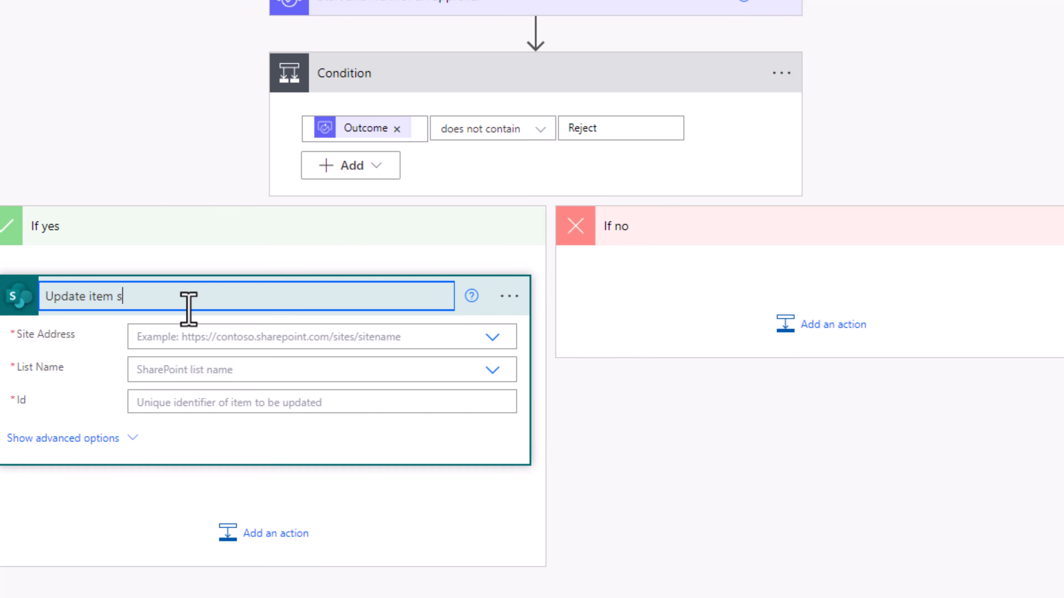
pyautogui.press('Return')
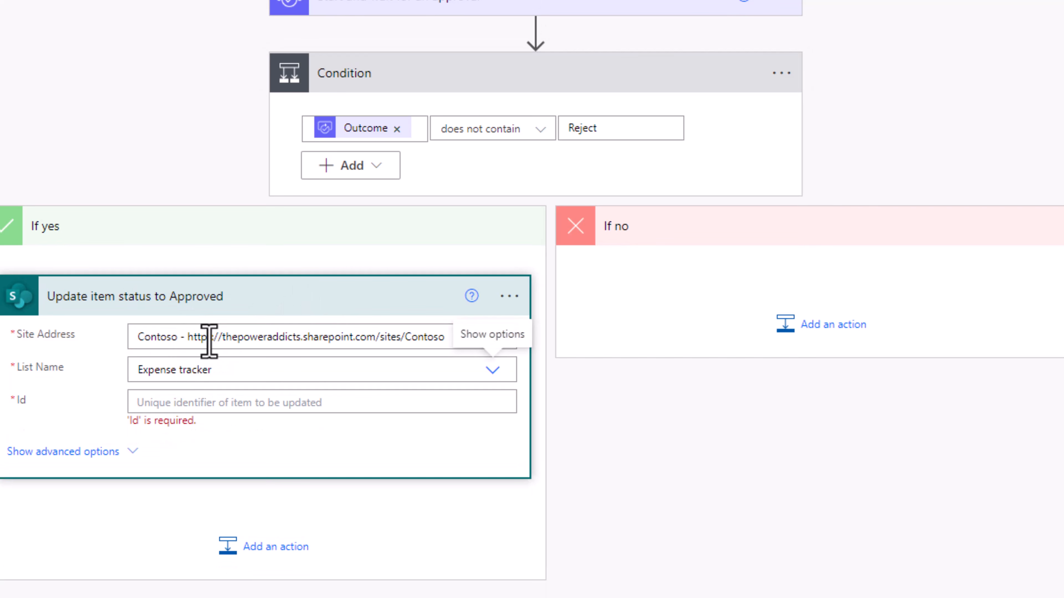
# - Fill the action's Id and Title with the ID and Title from Update item, and set Status Value to Approved
pyautogui.click(233, 403)
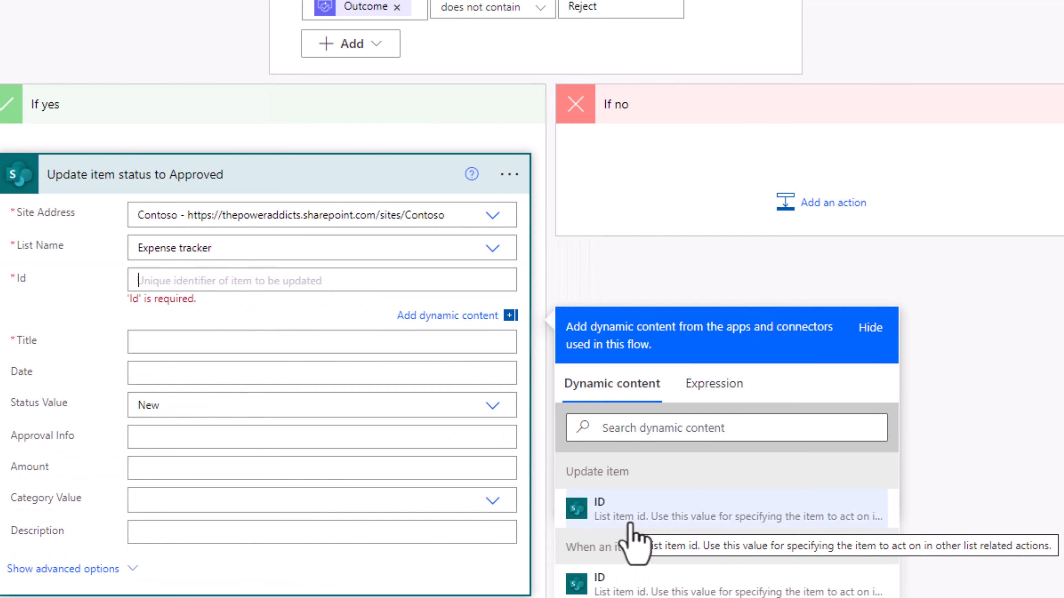
pyautogui.click(601, 505)
pyautogui.click(149, 333)
pyautogui.click(607, 465)
pyautogui.write('title')
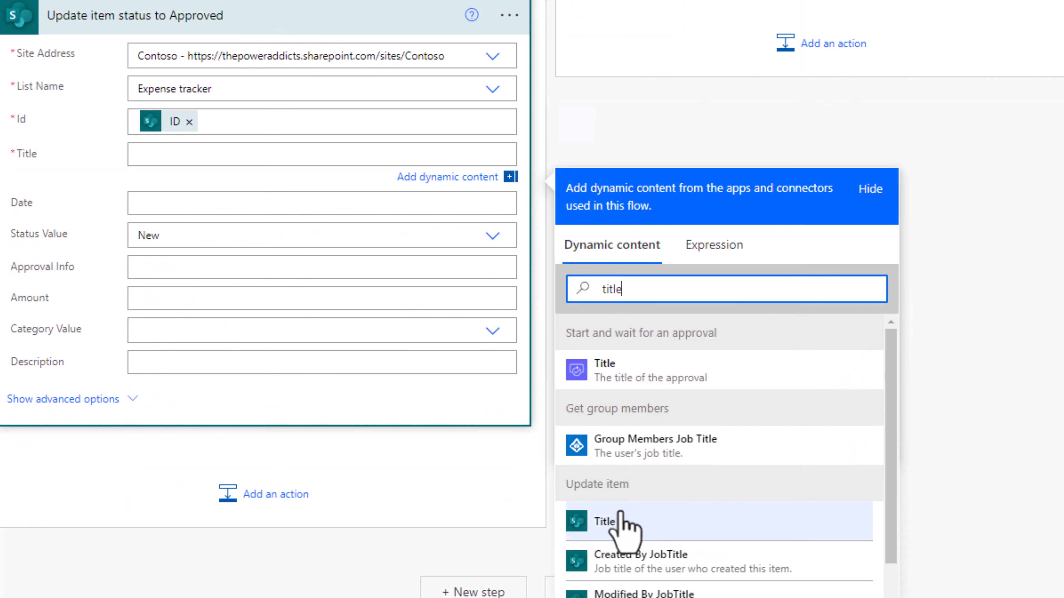
pyautogui.click(623, 517)
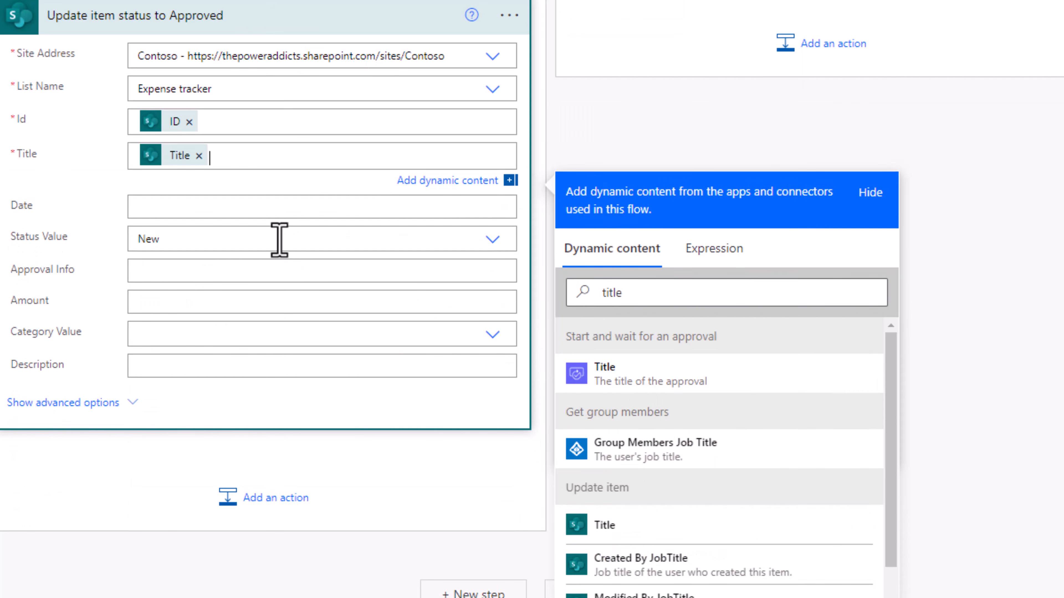
pyautogui.click(493, 241)
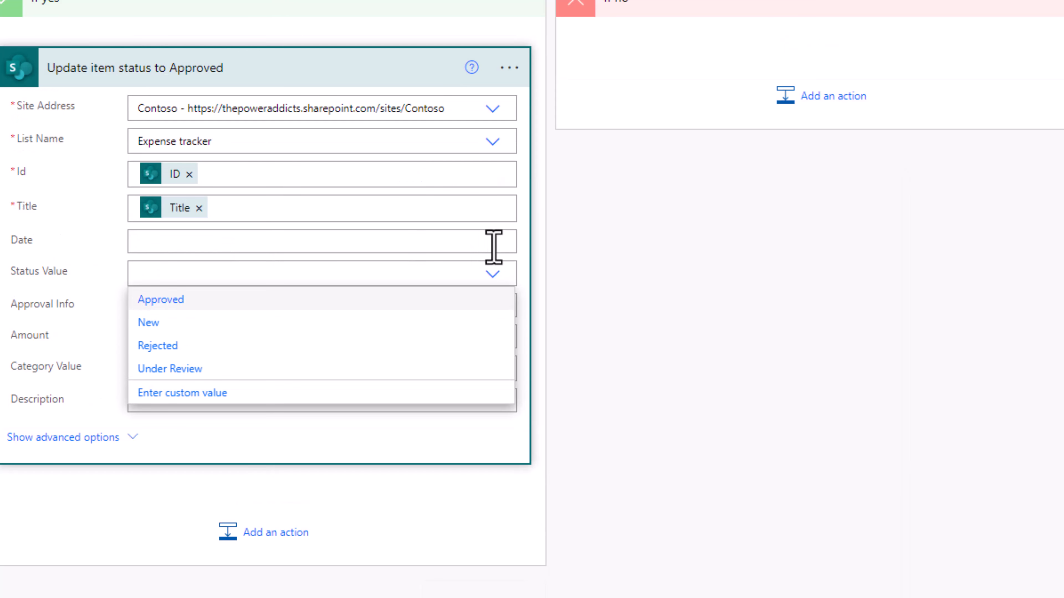
pyautogui.click(173, 305)
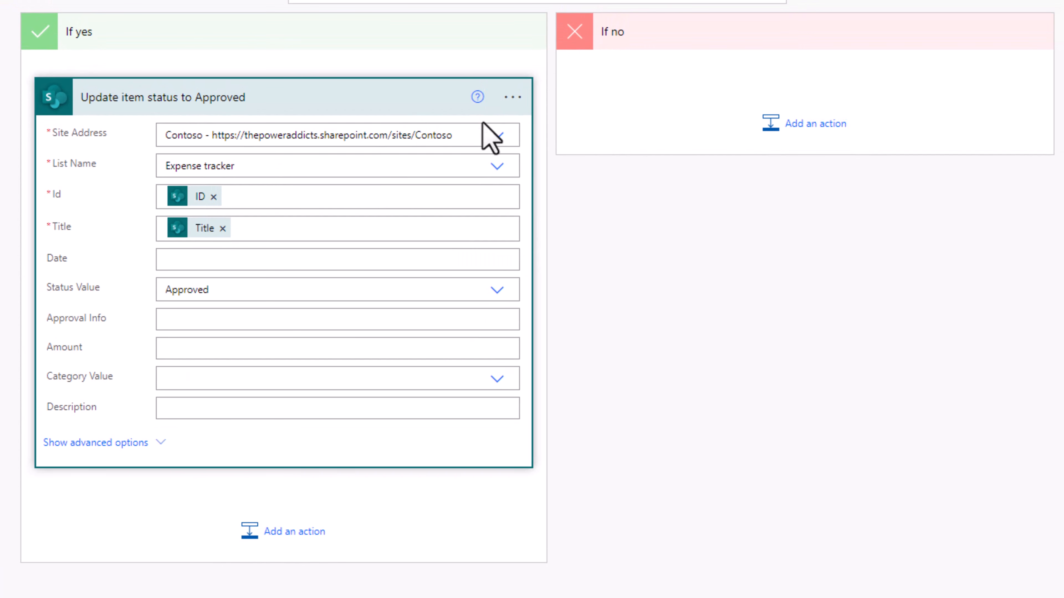
# - Copy the "Update item status to Approved" action into the If no branch
pyautogui.click(507, 104)
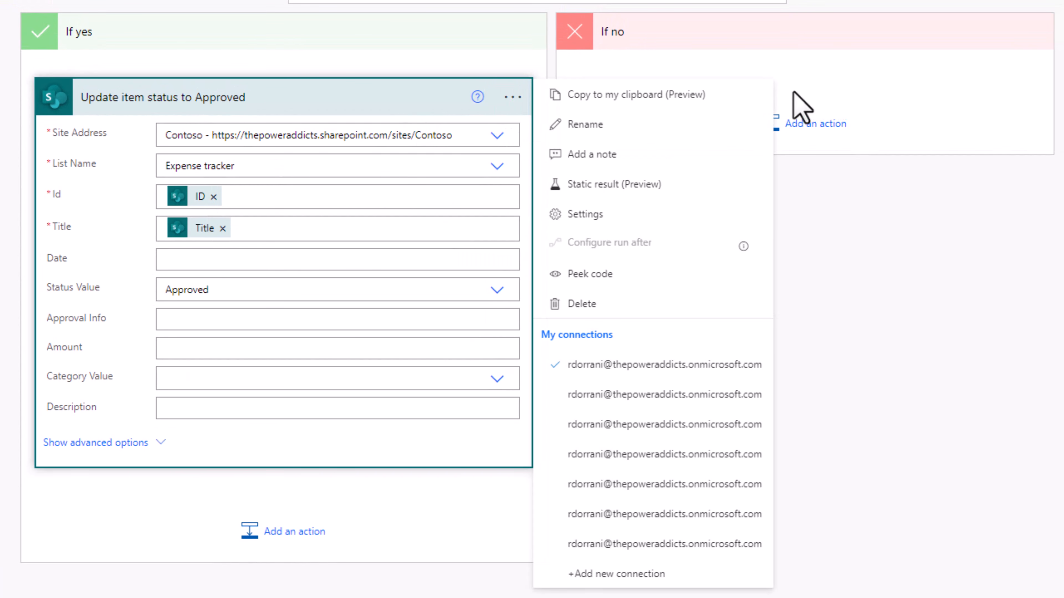
pyautogui.click(672, 97)
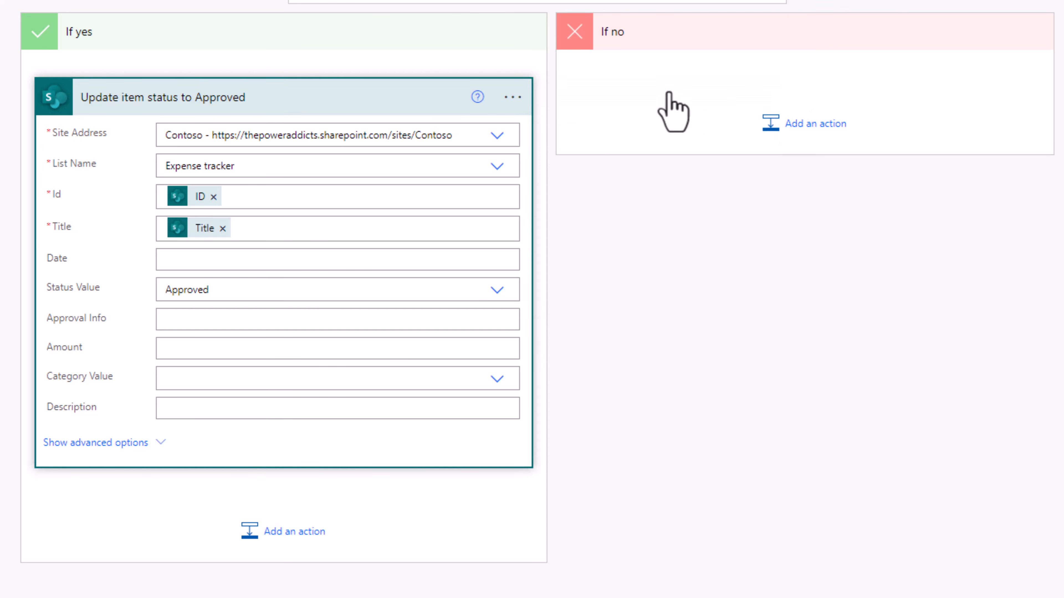
pyautogui.click(800, 135)
pyautogui.click(883, 175)
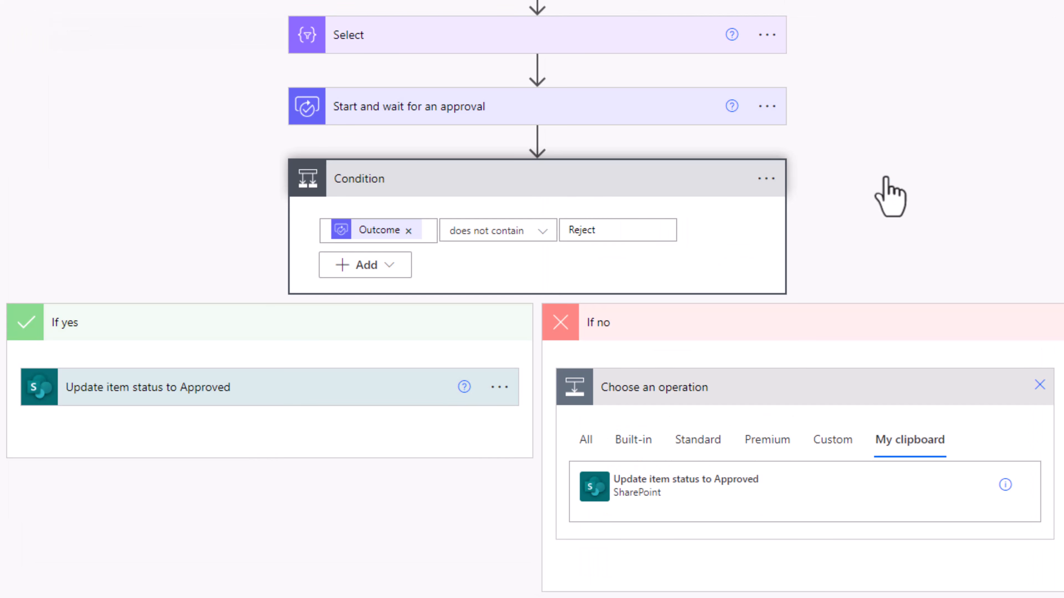
pyautogui.click(662, 487)
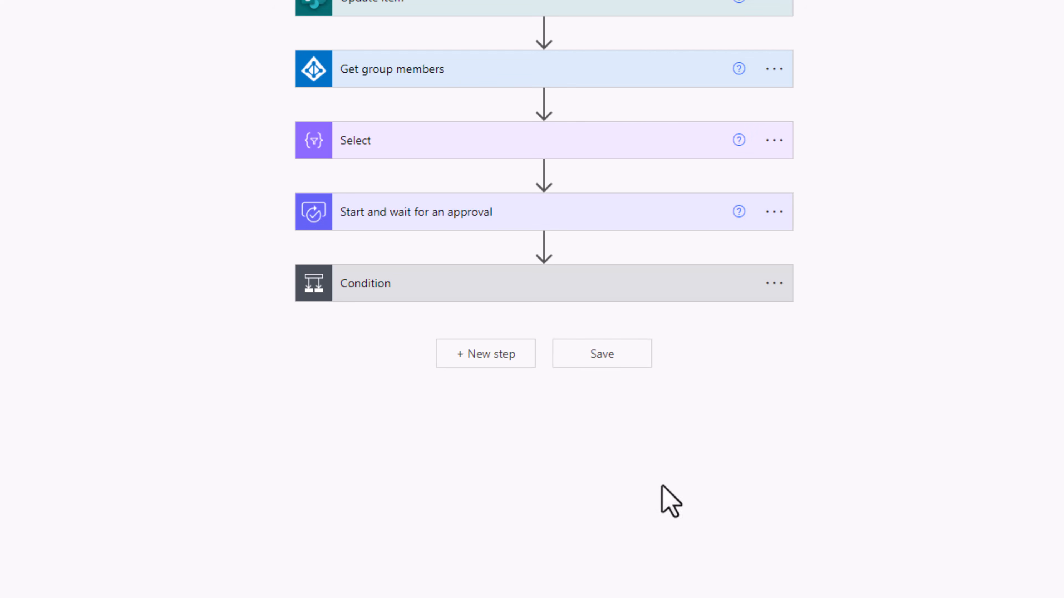
# - Rename the copied action in the If no branch "Update item status to Rejected" and set its Status Value to Rejected
pyautogui.click(522, 295)
pyautogui.click(1033, 221)
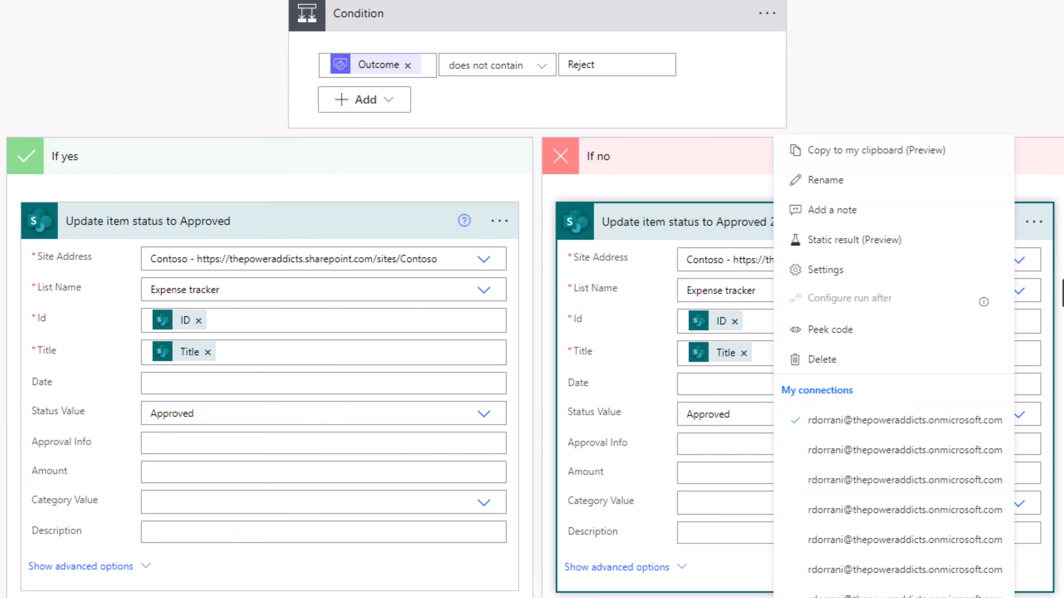
pyautogui.click(832, 184)
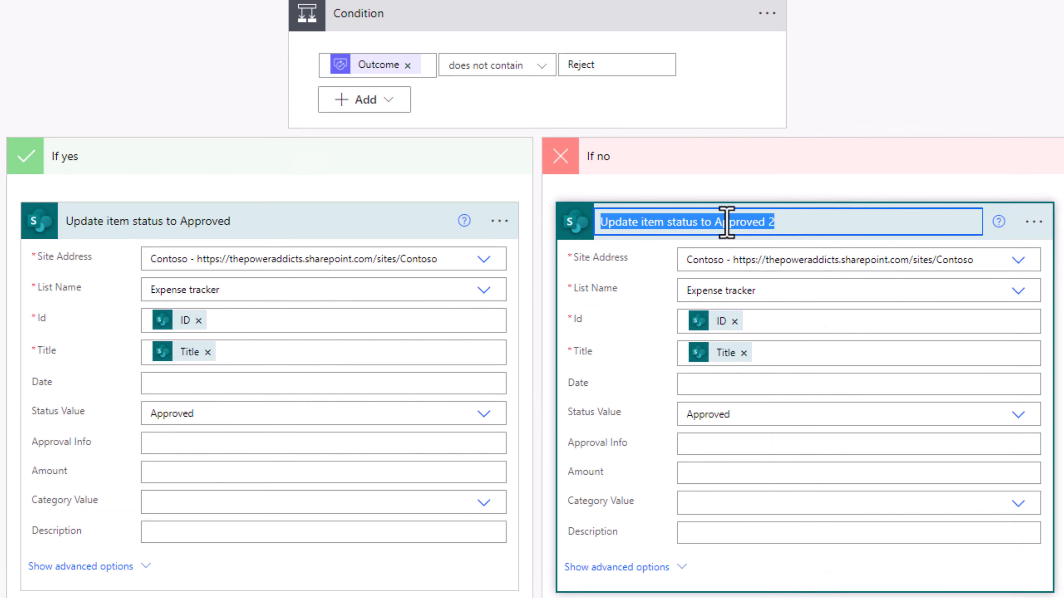
pyautogui.click(724, 224)
pyautogui.moveTo(715, 222); pyautogui.dragTo(824, 227)
pyautogui.write('Rejected')
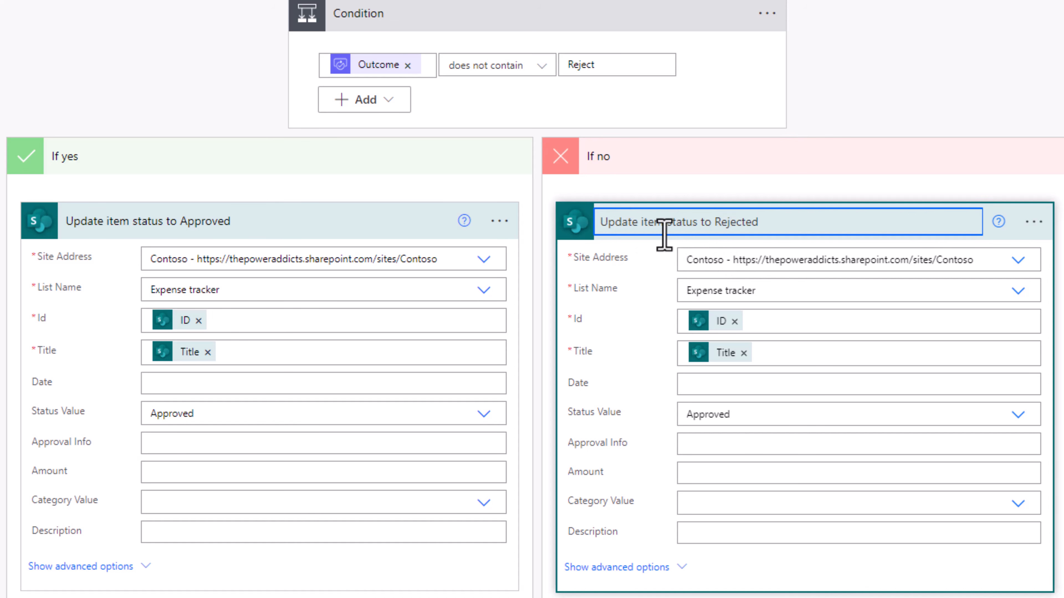
pyautogui.click(760, 414)
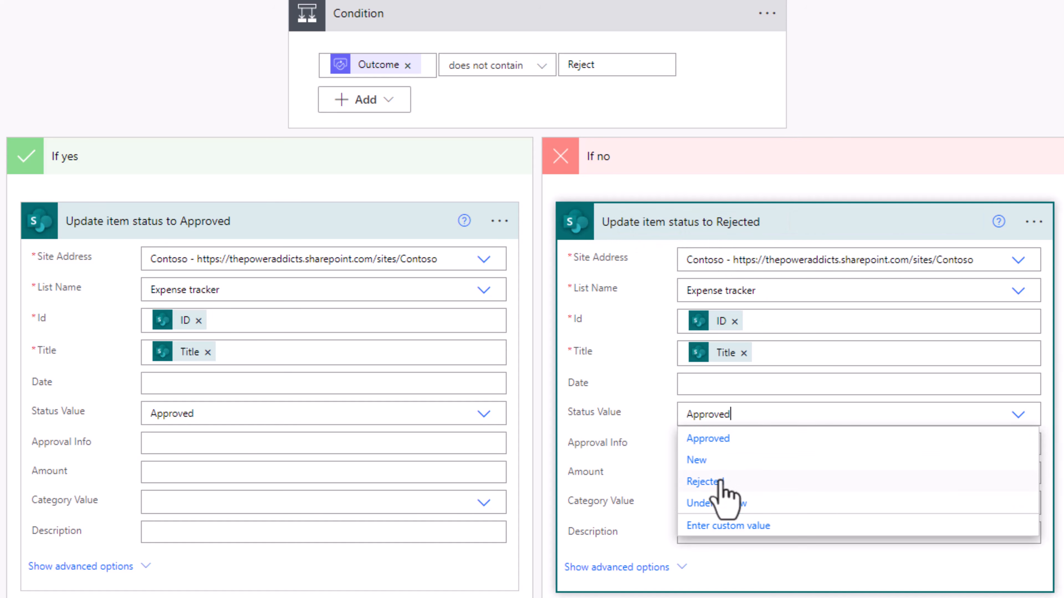
pyautogui.click(708, 482)
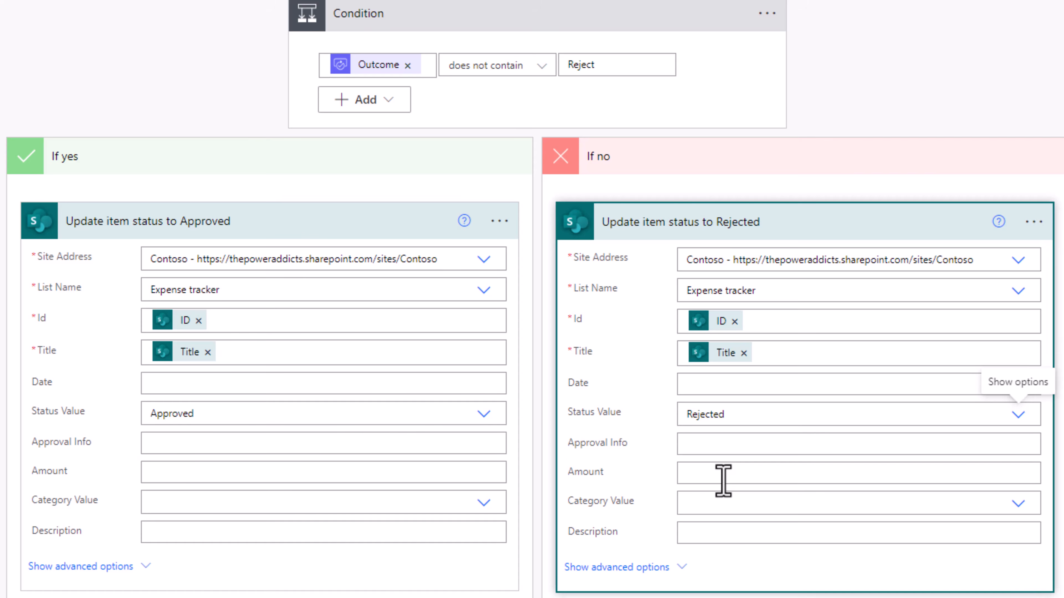
# - Insert a Data Operation Create HTML table action between the approval and the Condition
pyautogui.scroll(-1, 723, 480)
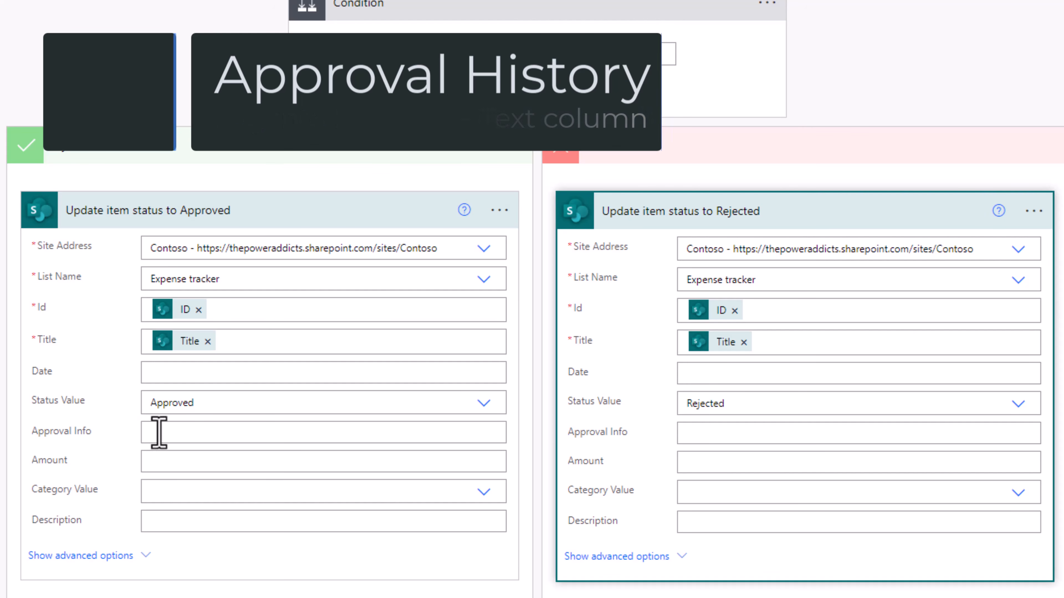
pyautogui.scroll(1, 392, 2)
pyautogui.click(440, 52)
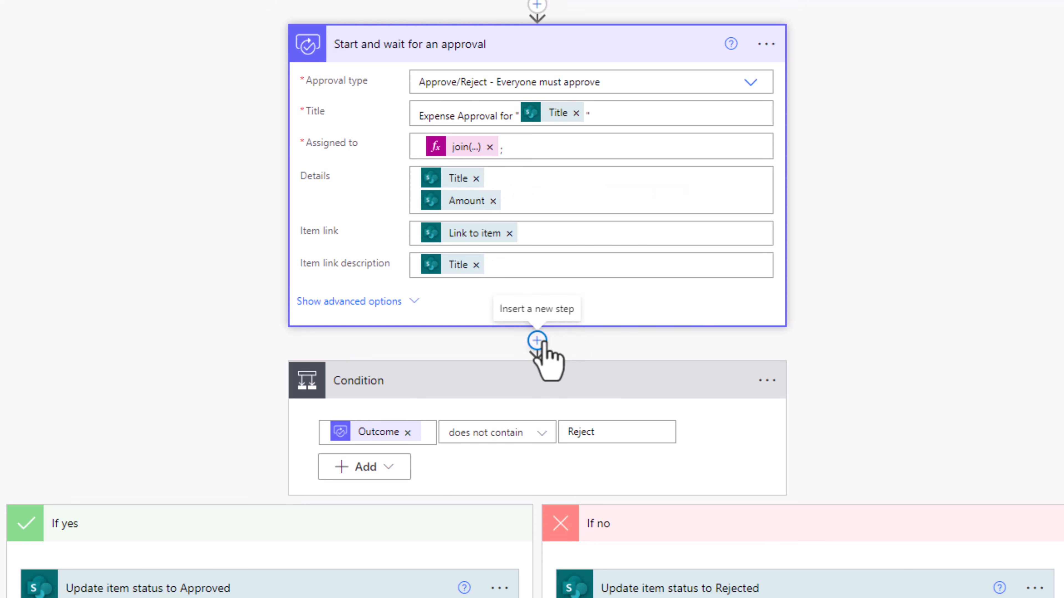
pyautogui.click(537, 340)
pyautogui.click(538, 367)
pyautogui.write('create html')
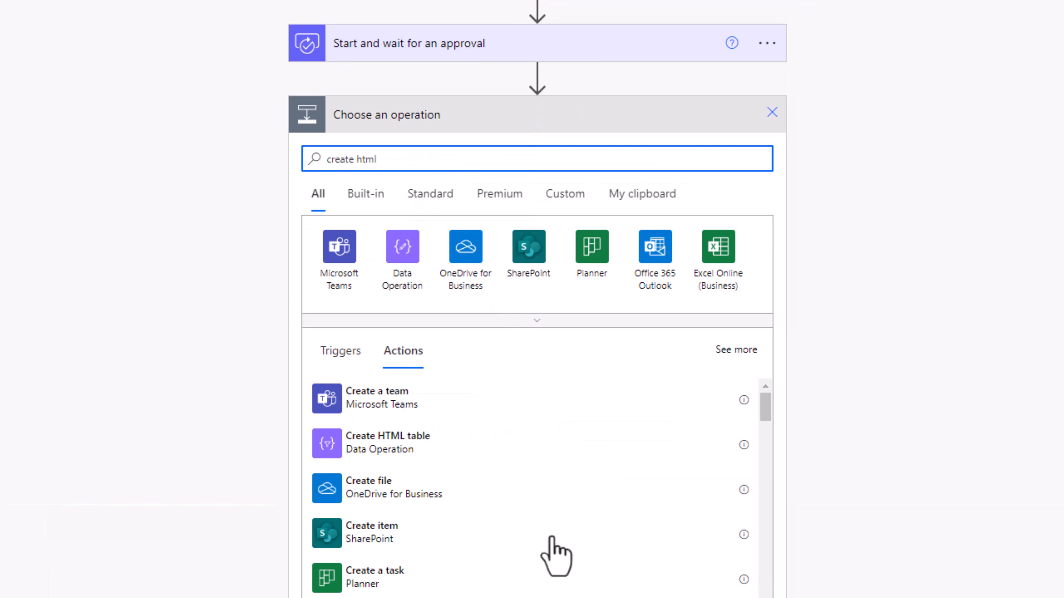
pyautogui.click(394, 440)
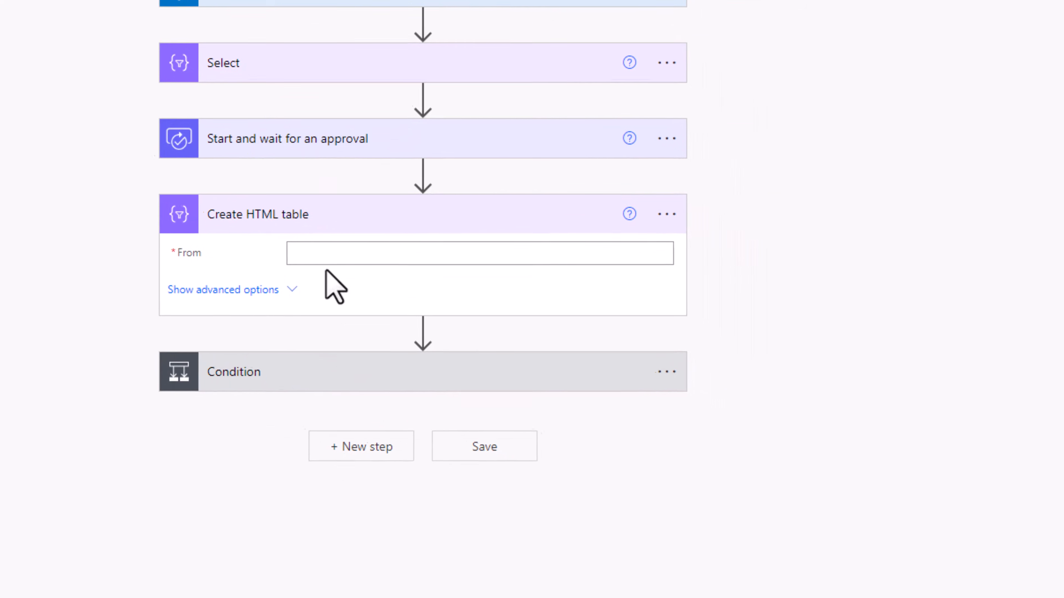
# - Set the HTML table's From to the approval's Responses dynamic value containing all of the responses
pyautogui.click(308, 245)
pyautogui.scroll(-2, 816, 269)
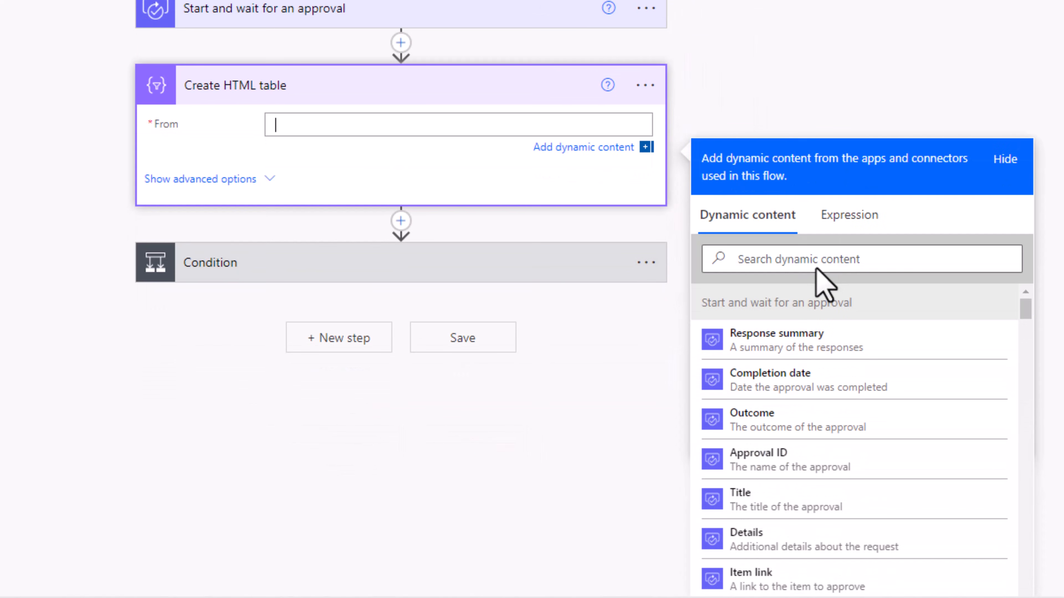
pyautogui.click(817, 268)
pyautogui.write('responses')
pyautogui.scroll(-3, 819, 403)
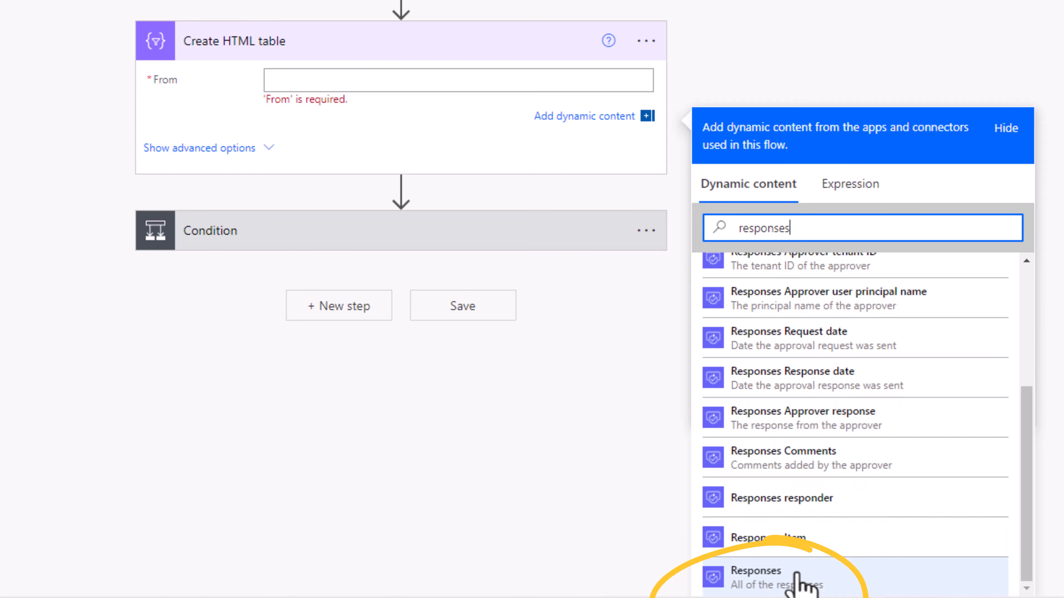
pyautogui.click(775, 581)
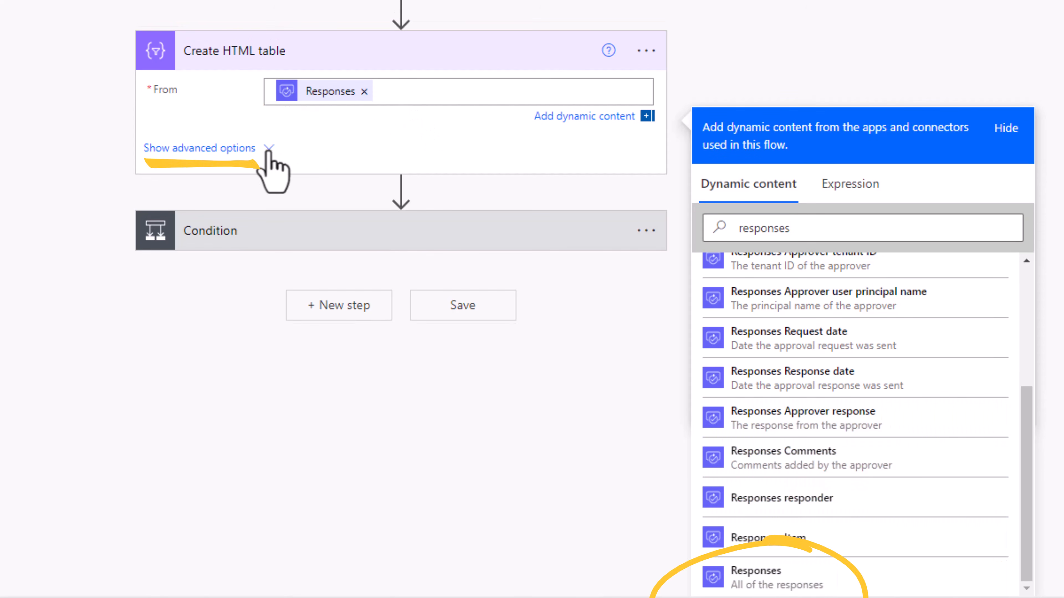
# - Show the HTML table's advanced options and set Columns to Custom
pyautogui.click(268, 150)
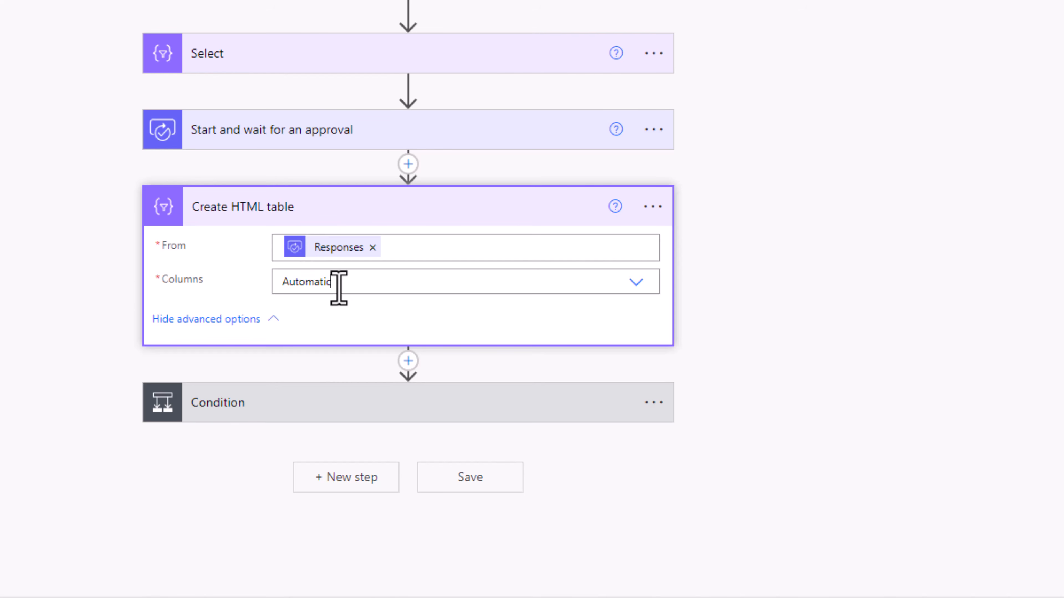
pyautogui.click(340, 283)
pyautogui.click(317, 331)
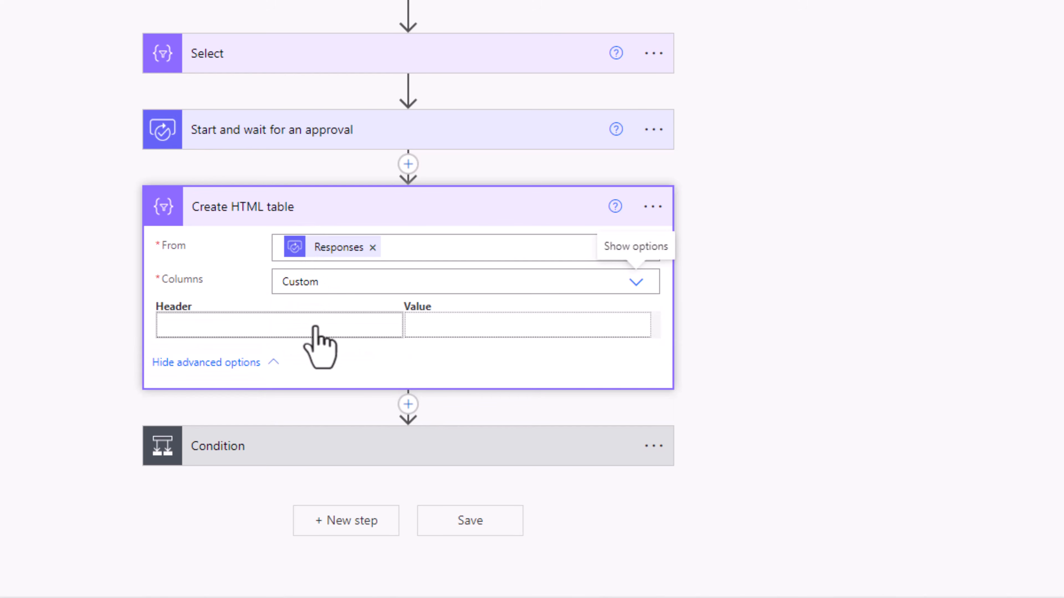
# - Add an Approver column to the HTML table with the Responses Approver name dynamic value
pyautogui.click(315, 328)
pyautogui.write('A')
pyautogui.moveTo(209, 325); pyautogui.dragTo(142, 335)
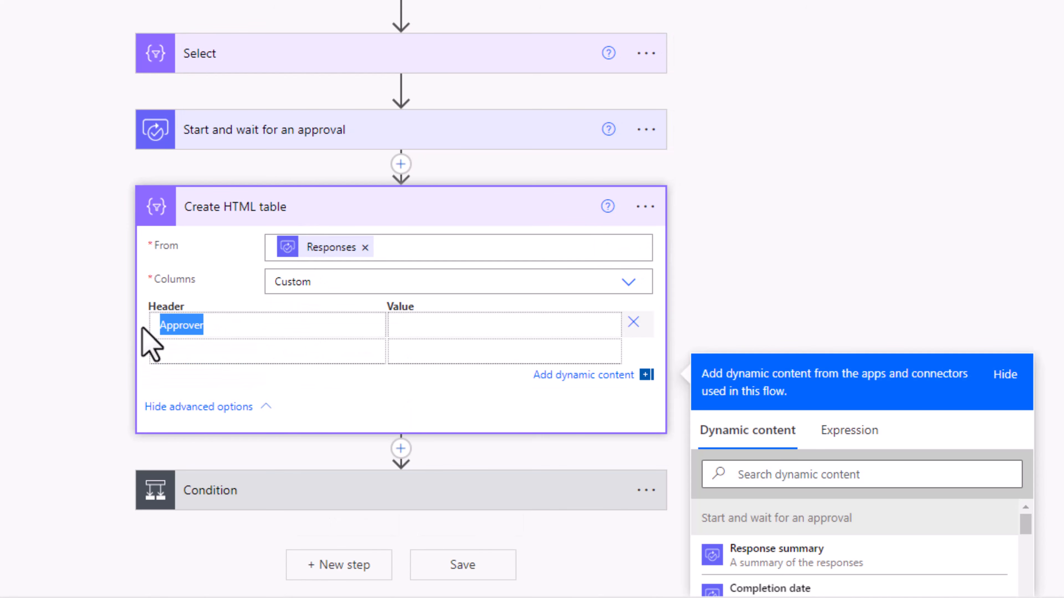
pyautogui.click(404, 327)
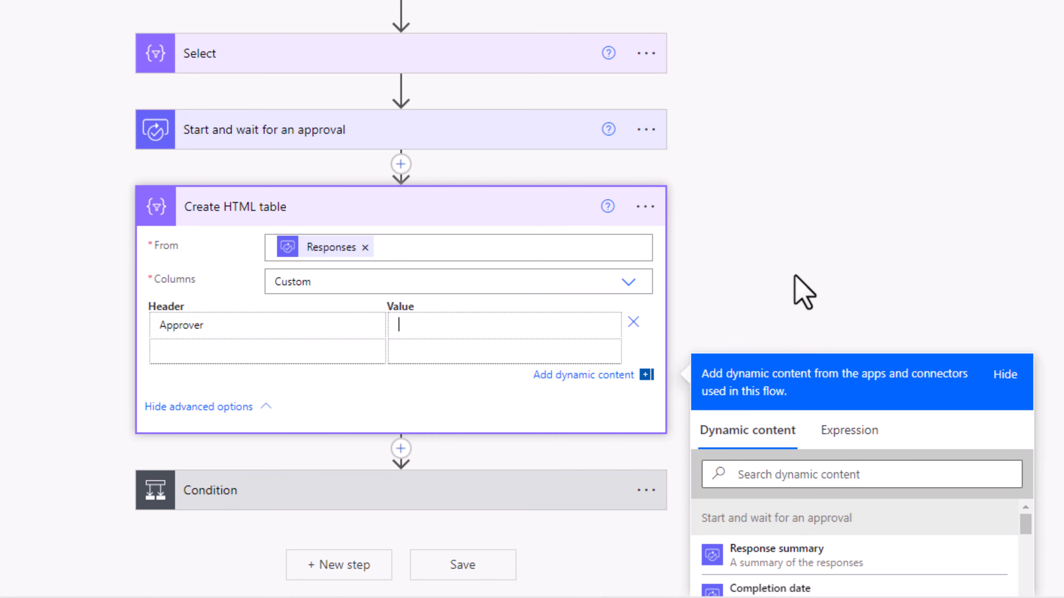
pyautogui.scroll(-3, 803, 290)
pyautogui.click(805, 356)
pyautogui.write('approver')
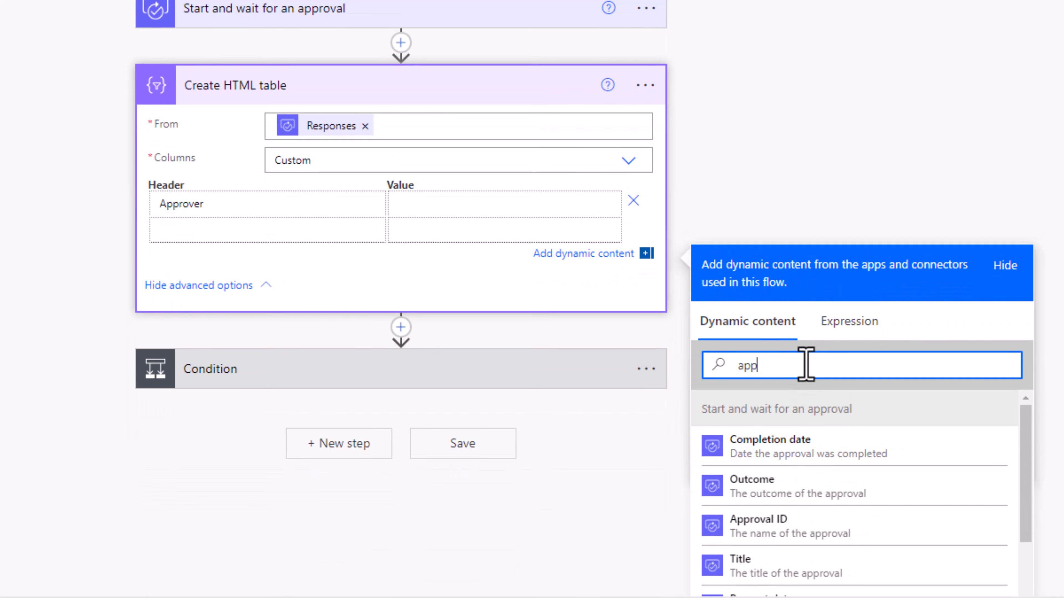
pyautogui.scroll(-3, 905, 382)
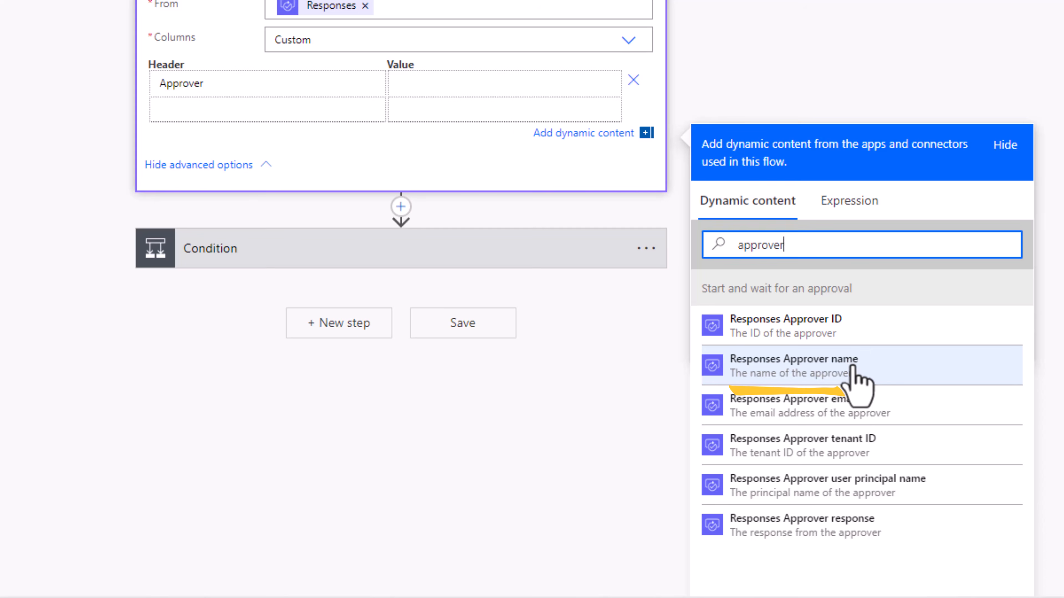
pyautogui.click(852, 368)
# - Add a second HTML table column with the header Response_Time(hh:mm:ss)
pyautogui.click(238, 105)
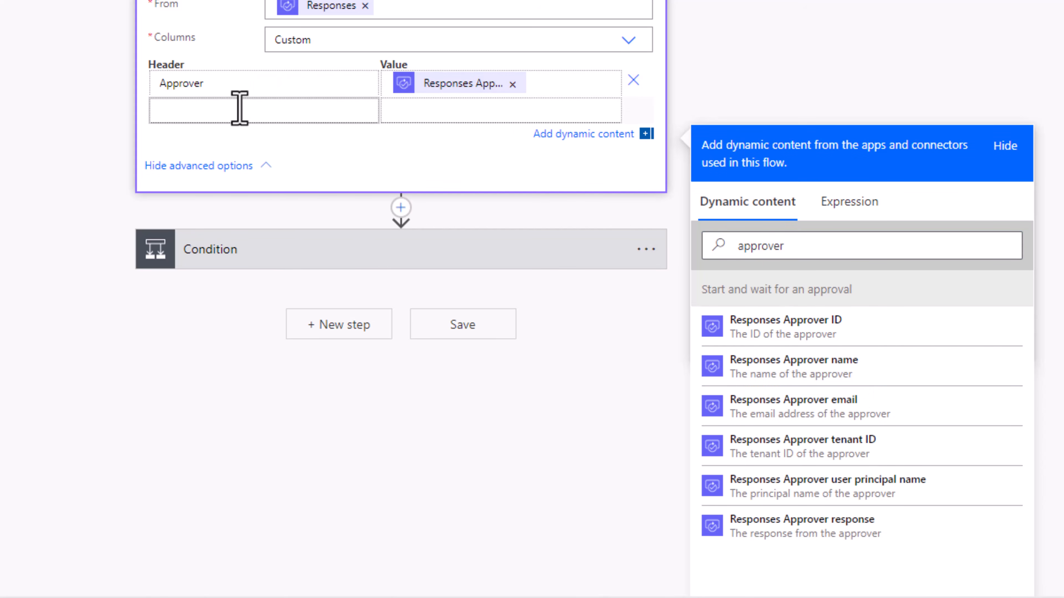
pyautogui.write('Response_Time')
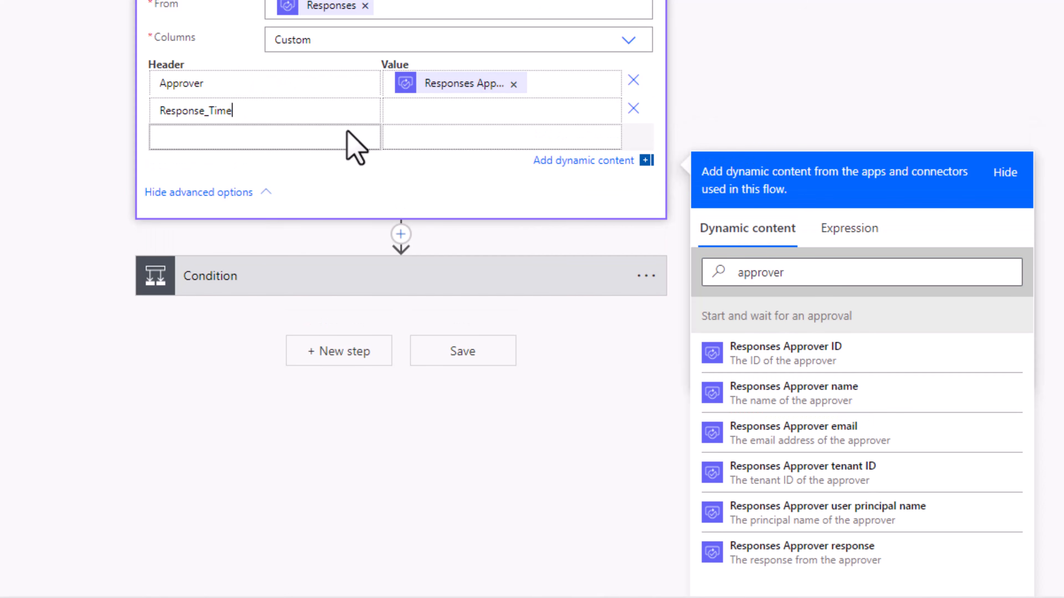
pyautogui.write('(hh:mm:ss)')
pyautogui.click(404, 113)
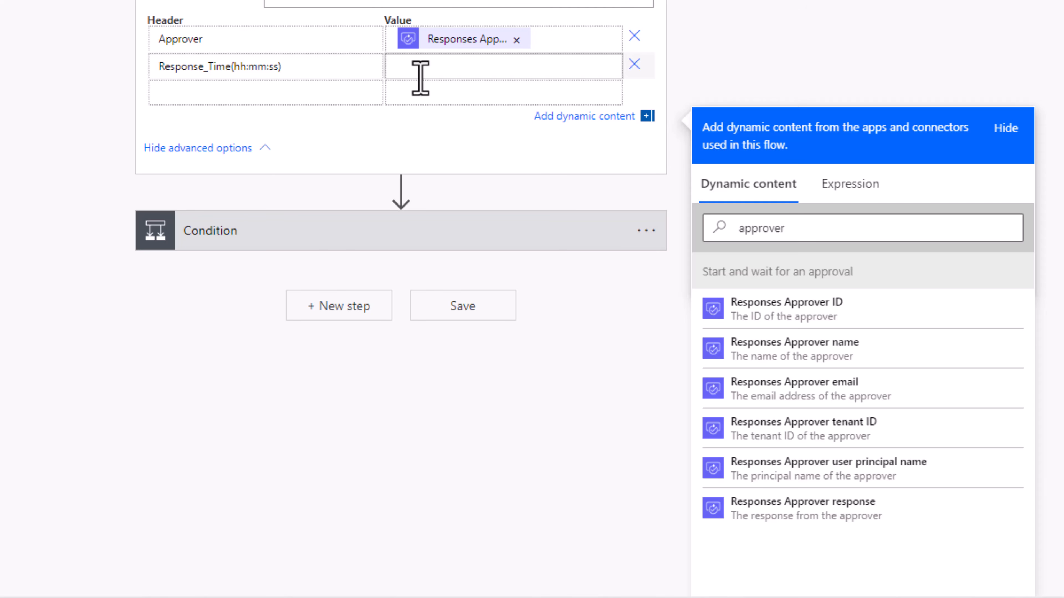
# - Set the Response_Time column's value to a dateDifference expression calculating the time from requestDate to responseDate
pyautogui.click(847, 187)
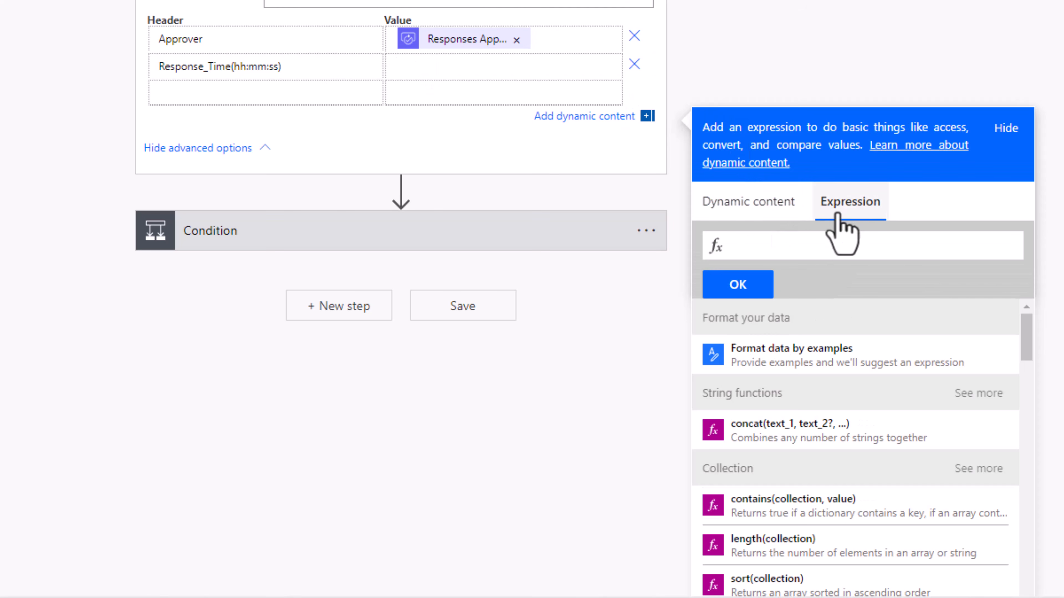
pyautogui.write("dateDifference(item()?['requestDate'],item")
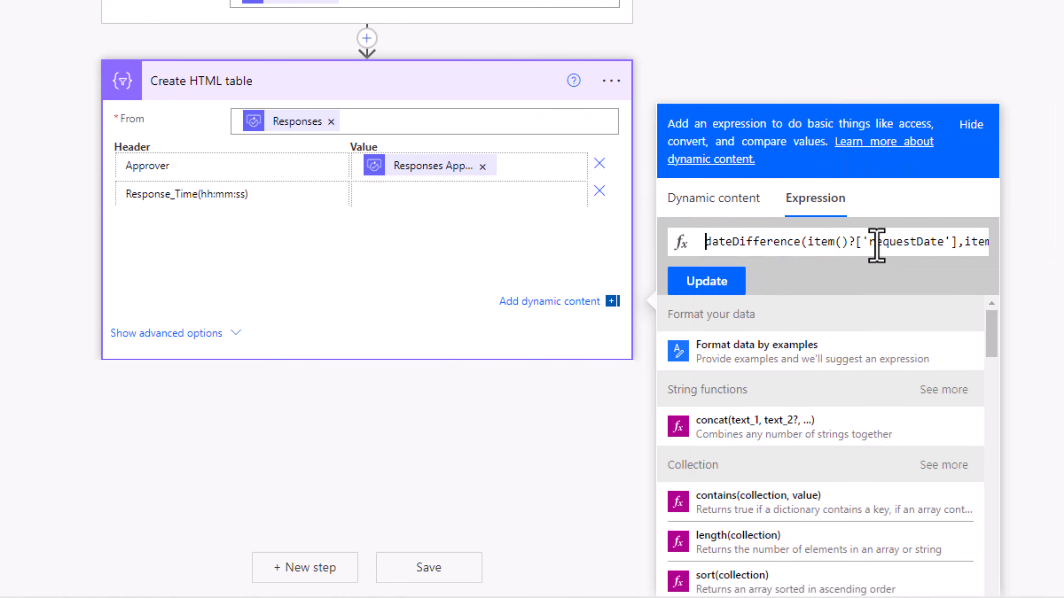
pyautogui.moveTo(807, 243); pyautogui.dragTo(963, 243)
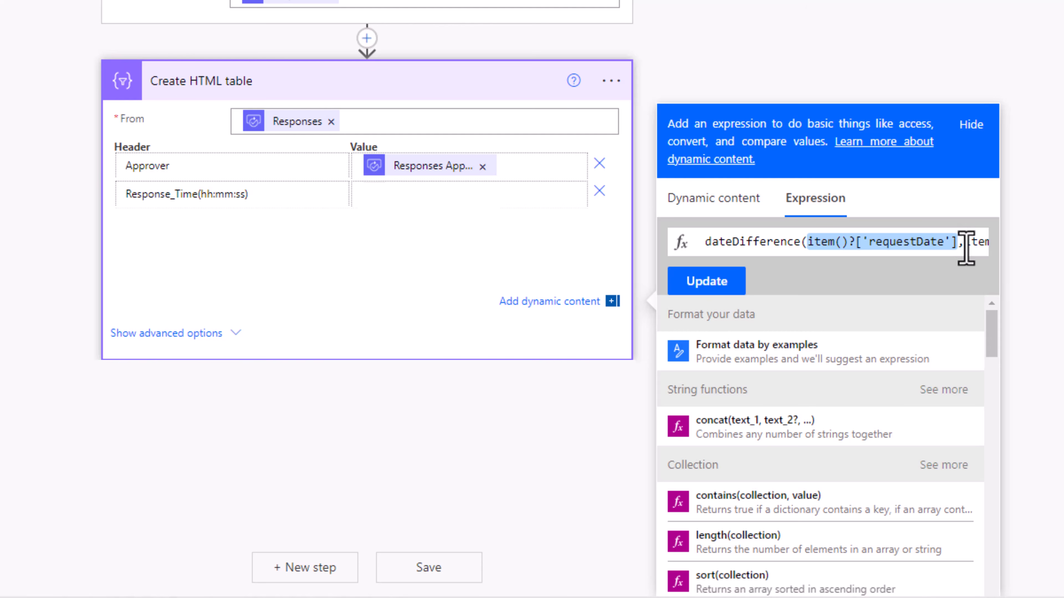
pyautogui.click(963, 242)
pyautogui.press('Right')
pyautogui.press('Right')
pyautogui.press('Right')
pyautogui.press('Right')
pyautogui.press('Right')
pyautogui.press('Right')
pyautogui.press('Right')
pyautogui.press('Right')
pyautogui.press('Right')
pyautogui.press('Right')
pyautogui.press('Right')
pyautogui.press('Right')
pyautogui.press('Right')
pyautogui.press('Right')
pyautogui.press('Right')
pyautogui.press('Right')
pyautogui.press('Right')
pyautogui.press('Right')
pyautogui.press('Right')
pyautogui.press('Right')
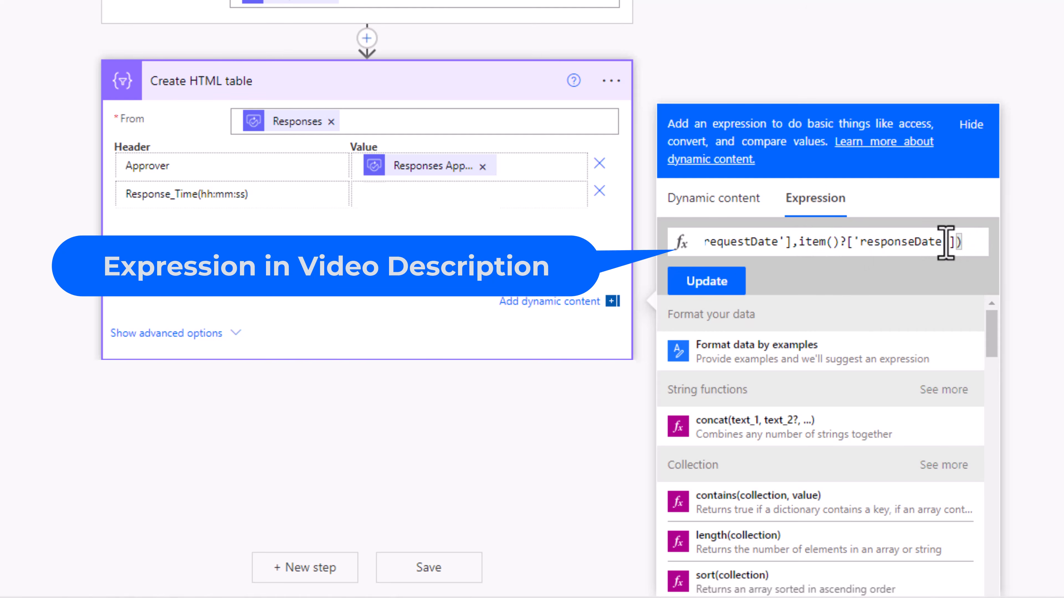
pyautogui.moveTo(946, 242); pyautogui.dragTo(688, 245)
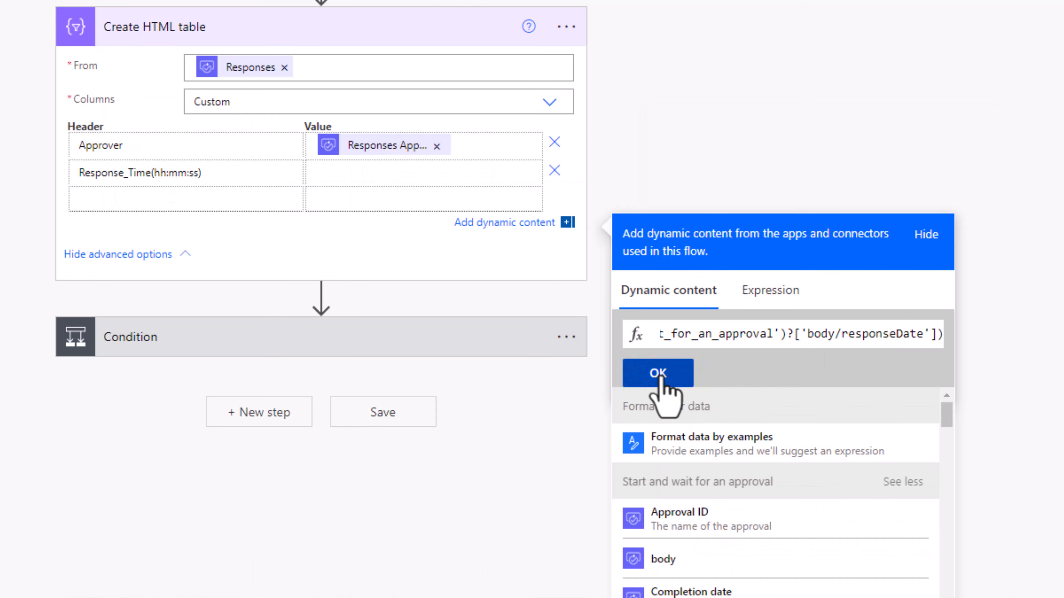
pyautogui.click(648, 370)
# - Add a Decision column to the HTML table with the Responses Approver response dynamic value
pyautogui.click(98, 205)
pyautogui.write('Decision')
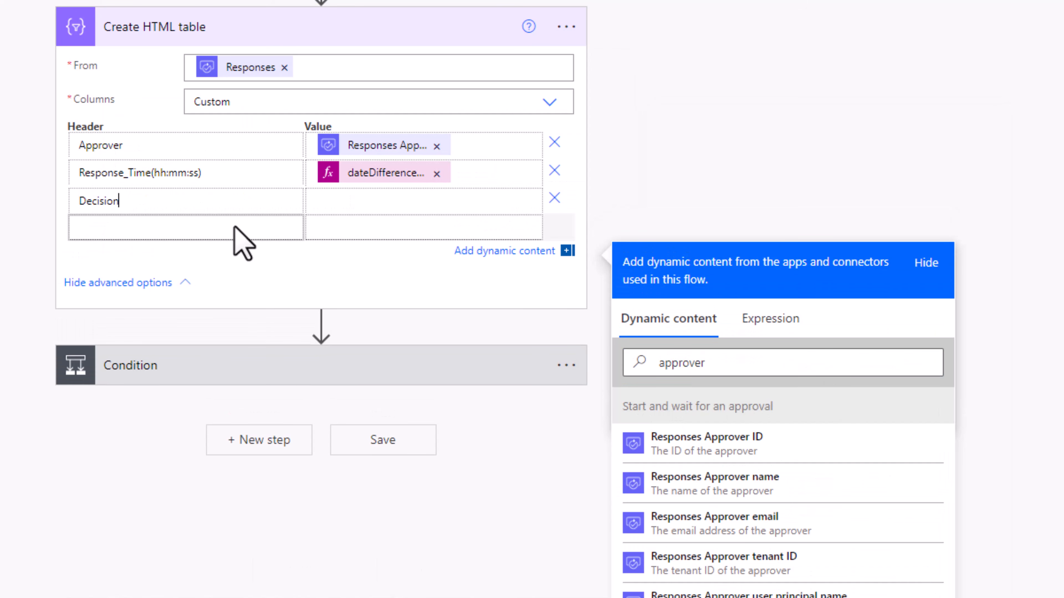
pyautogui.click(340, 202)
pyautogui.click(704, 363)
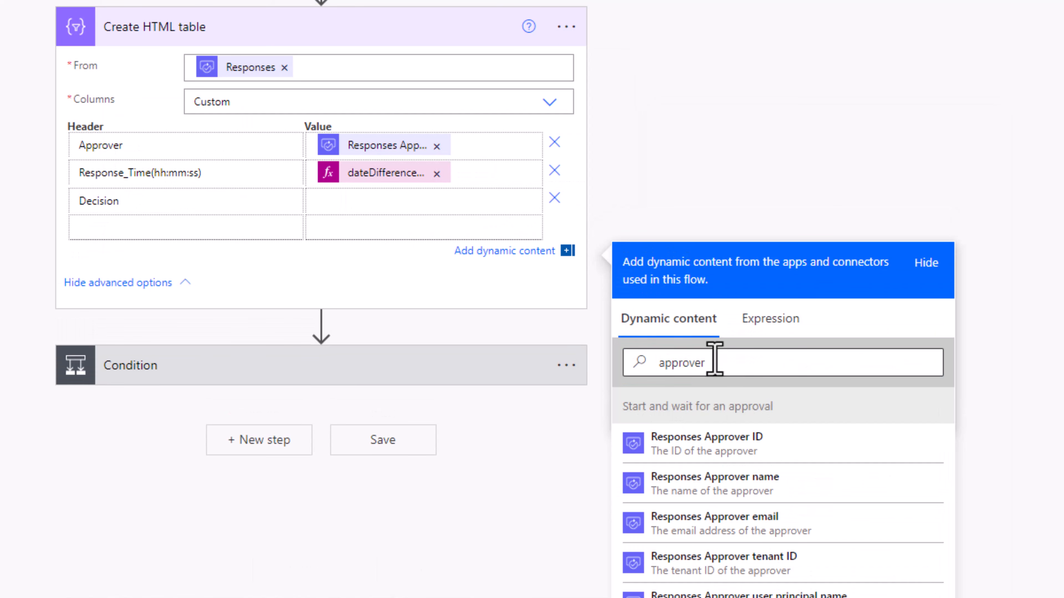
pyautogui.write('response')
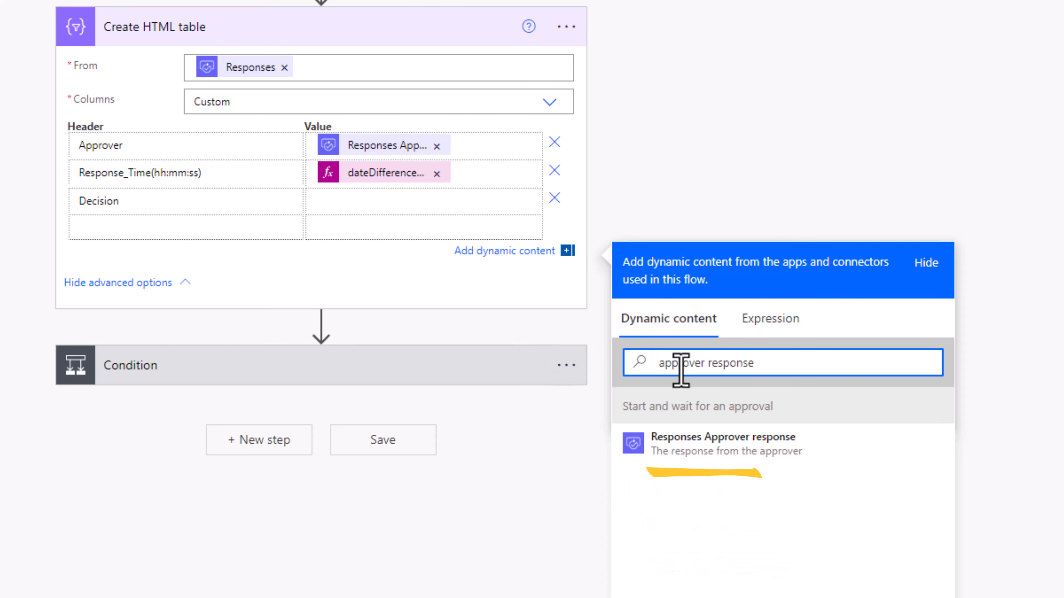
pyautogui.click(768, 454)
# - Add a Comments column to the HTML table with the Responses Comments dynamic value
pyautogui.click(105, 228)
pyautogui.write('Comments')
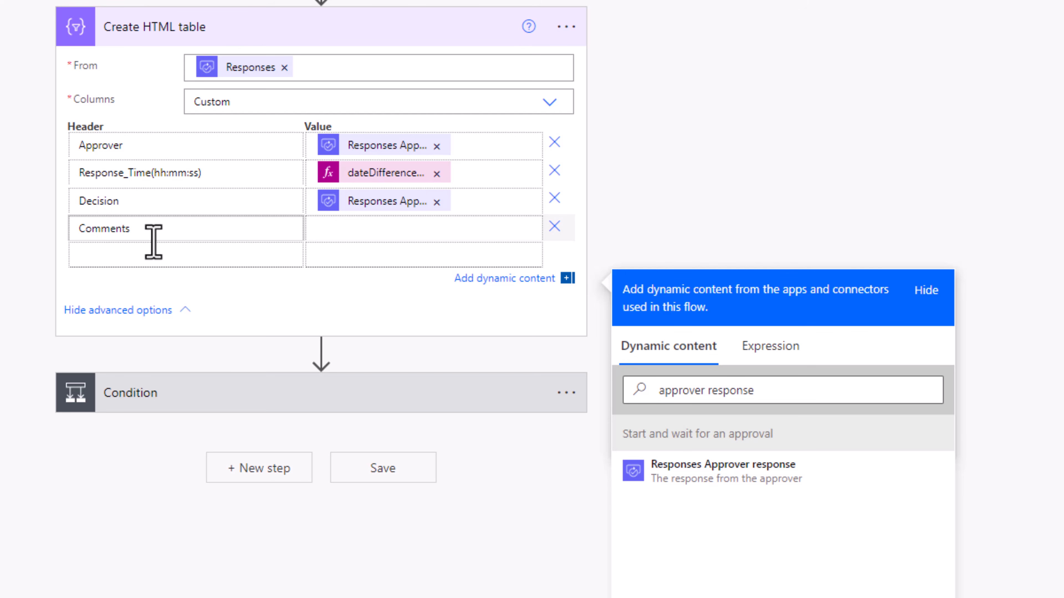
pyautogui.press('Tab')
pyautogui.click(659, 390)
pyautogui.hotkey('ctrl', 'a')
pyautogui.write('comments')
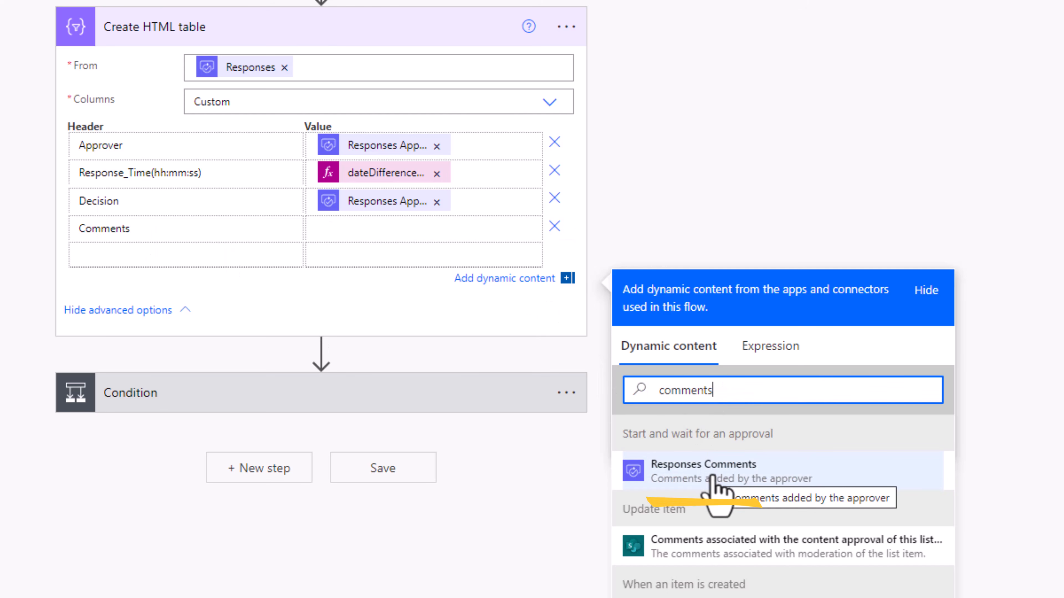
pyautogui.click(741, 480)
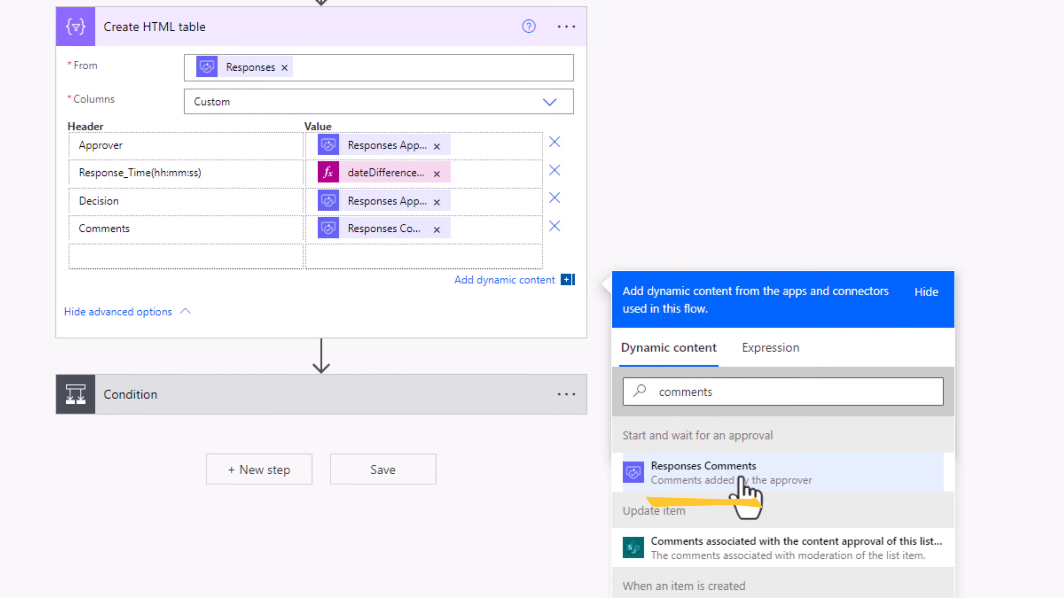
# - Insert a Compose action between the Create HTML table action and the Condition
pyautogui.scroll(5, 649, 243)
pyautogui.scroll(-5, 481, 376)
pyautogui.click(505, 338)
pyautogui.click(507, 383)
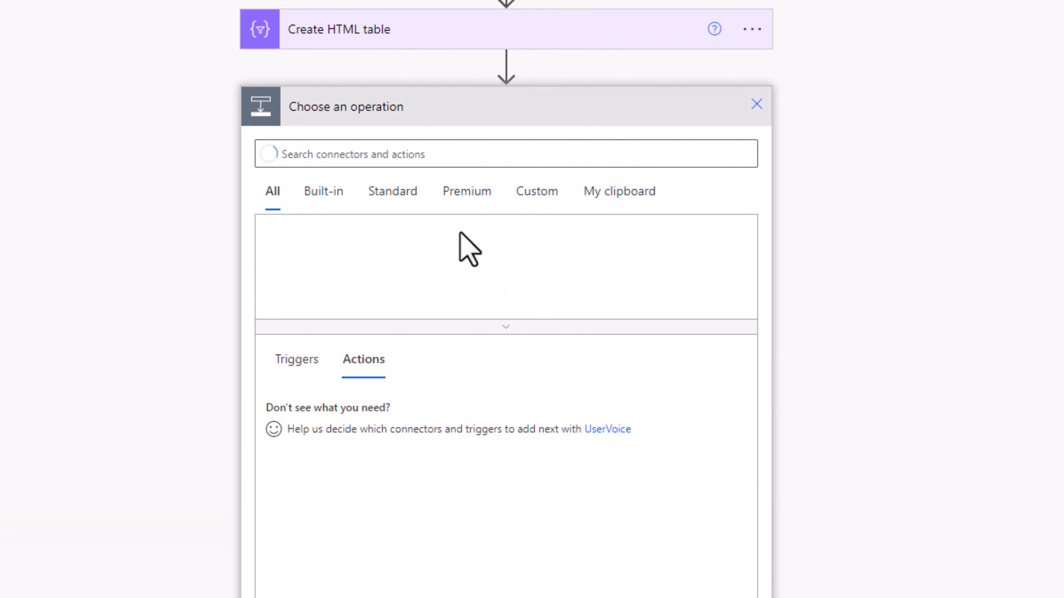
pyautogui.write('compose')
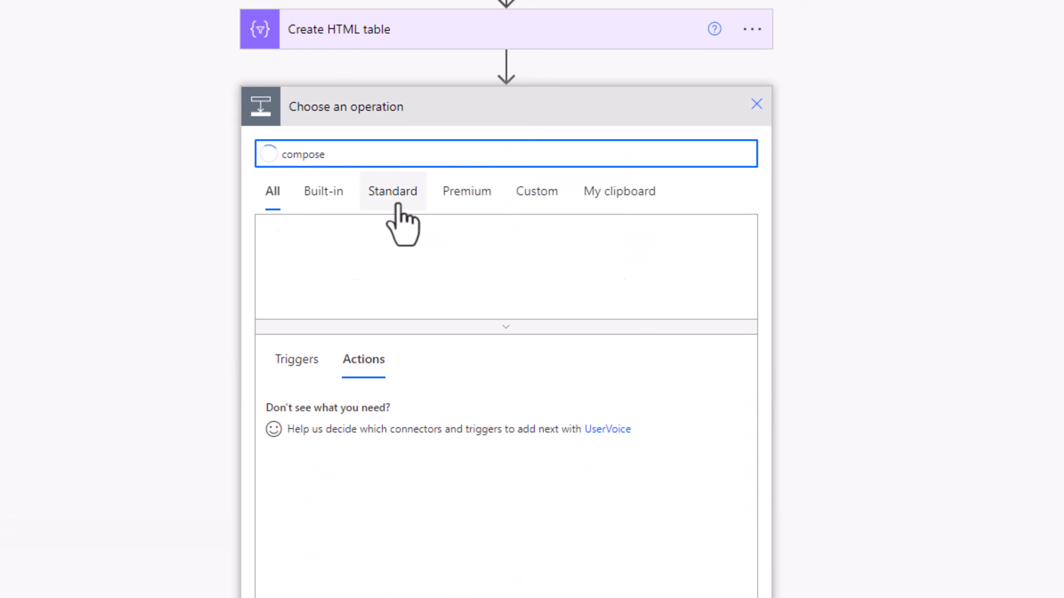
pyautogui.click(356, 412)
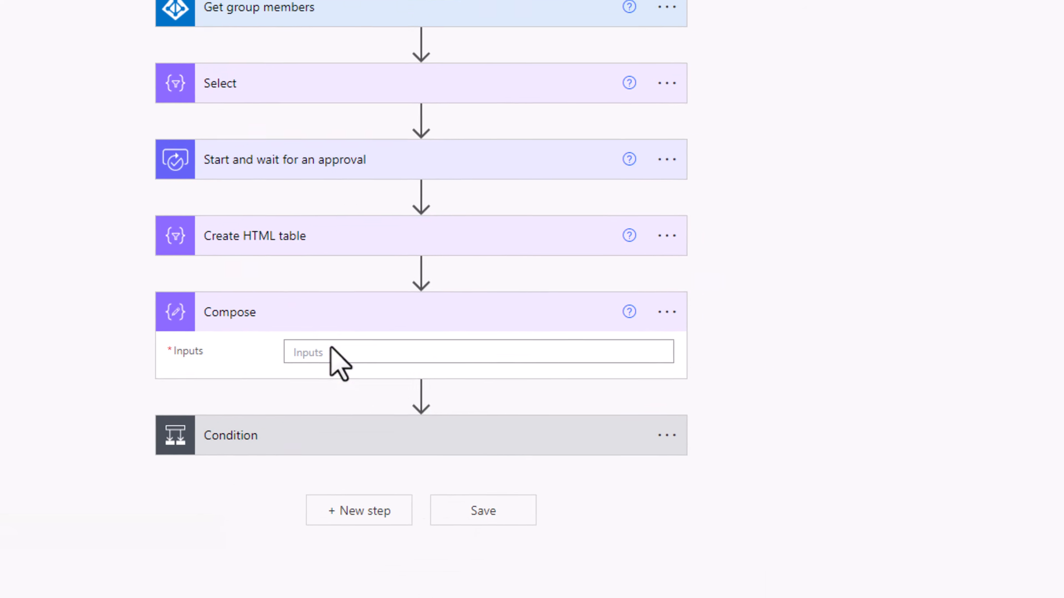
# - Set the Compose inputs to a nested replace expression on the Create_HTML_table body, adding a 1px solid #ddd border, 100% width and 10px cell padding
pyautogui.click(334, 351)
pyautogui.click(828, 412)
pyautogui.hotkey('ctrl', 'v')
pyautogui.click(717, 514)
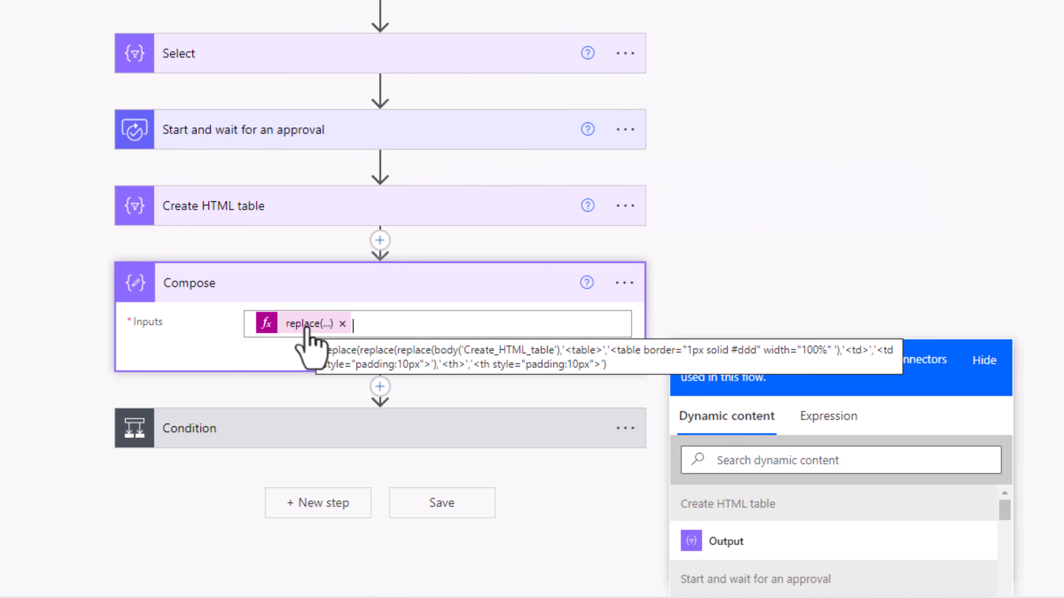
pyautogui.click(653, 326)
# - Rename the Compose action to "Styled HTML Table"
pyautogui.click(631, 283)
pyautogui.click(705, 312)
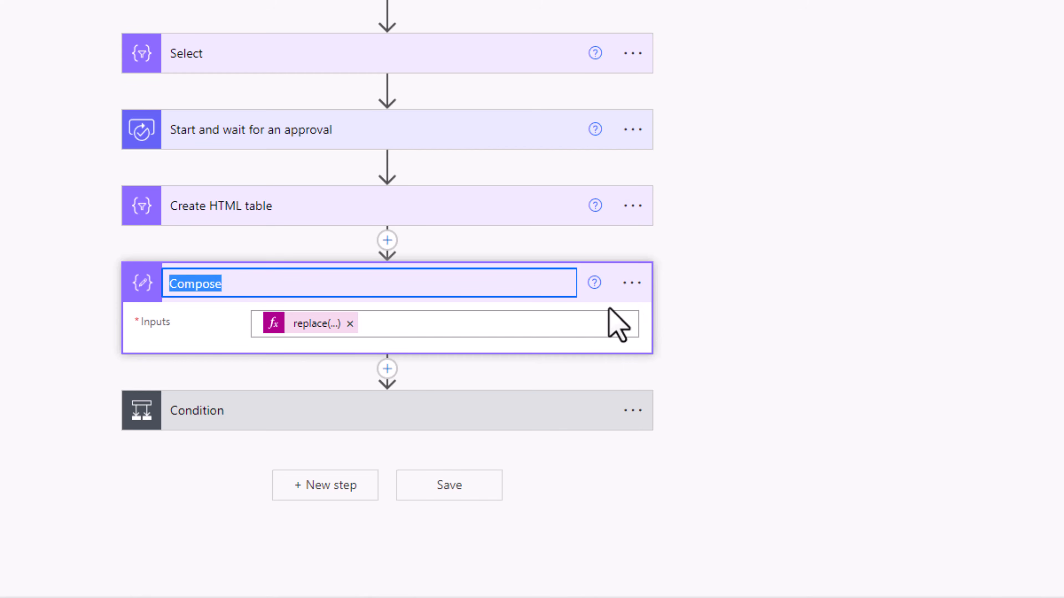
pyautogui.write('Styled HTML Table')
pyautogui.press('Return')
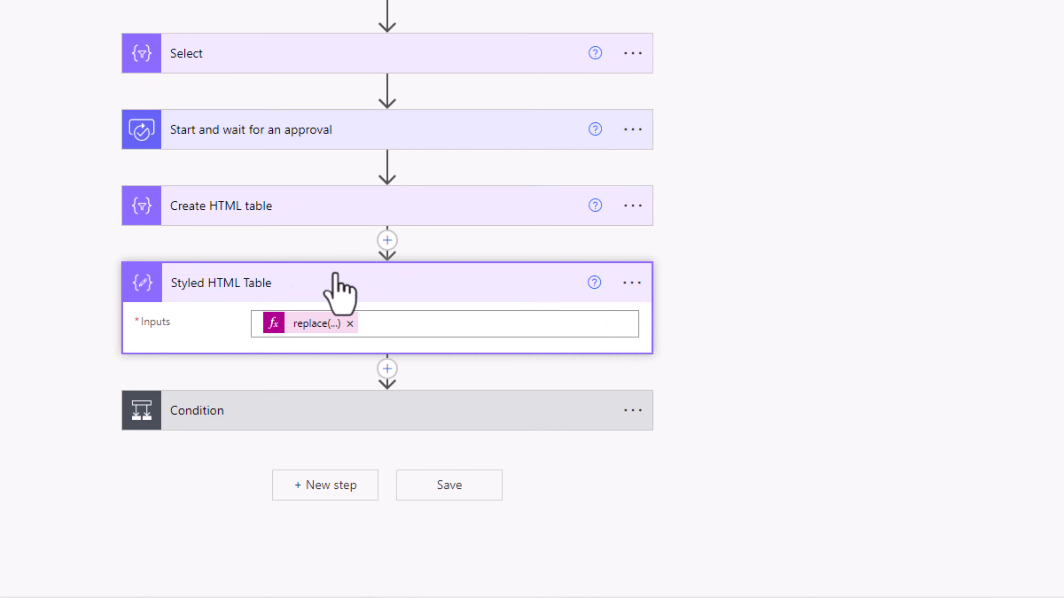
# - In the If yes branch's Update item status to Approved action, set Approval Info to the Styled HTML Table Outputs
pyautogui.click(252, 421)
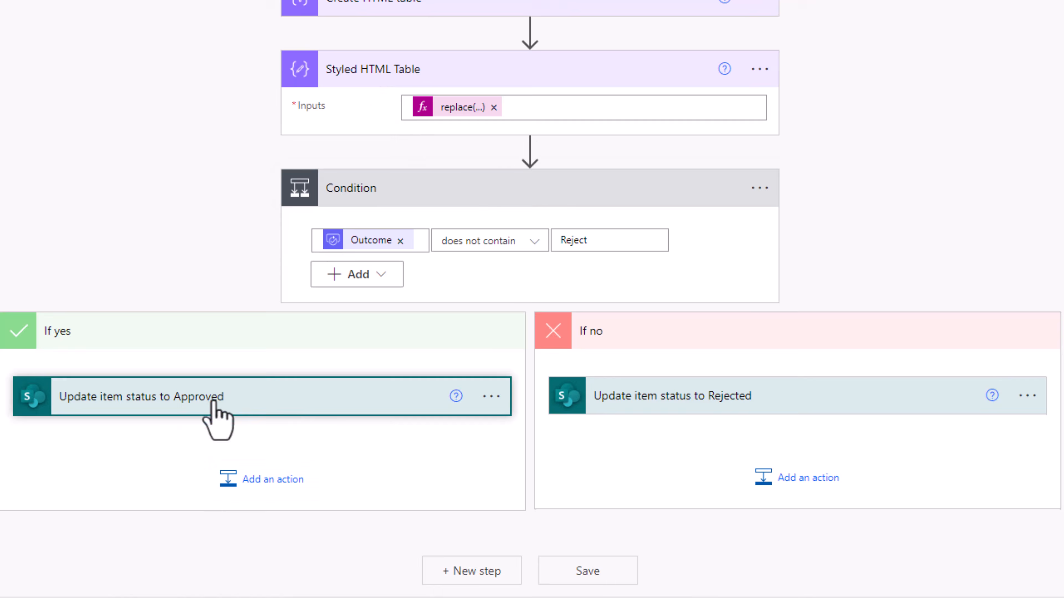
pyautogui.click(180, 400)
pyautogui.click(622, 58)
pyautogui.click(166, 268)
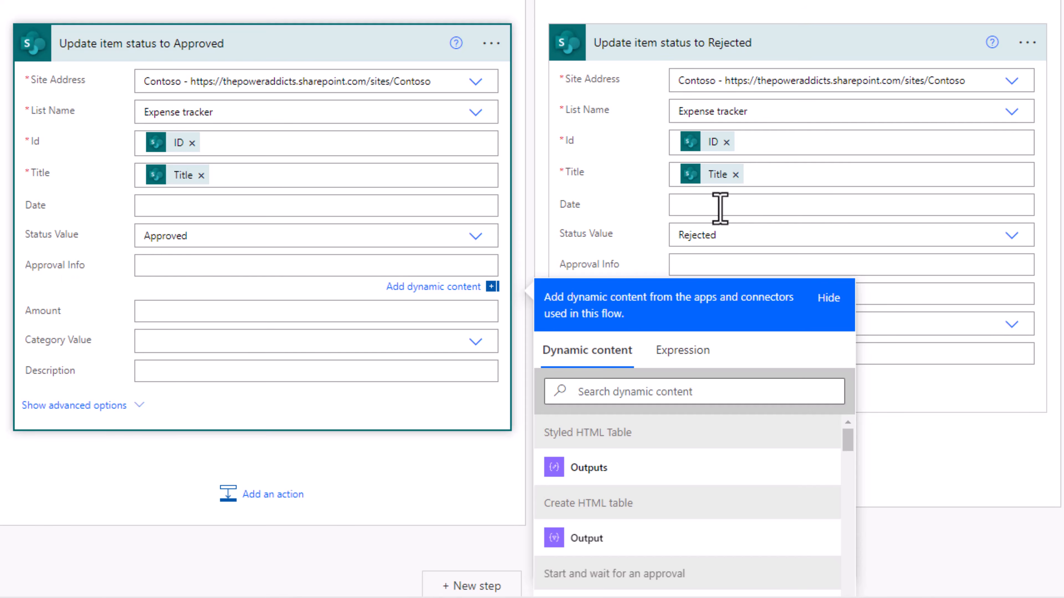
pyautogui.scroll(-3, 729, 202)
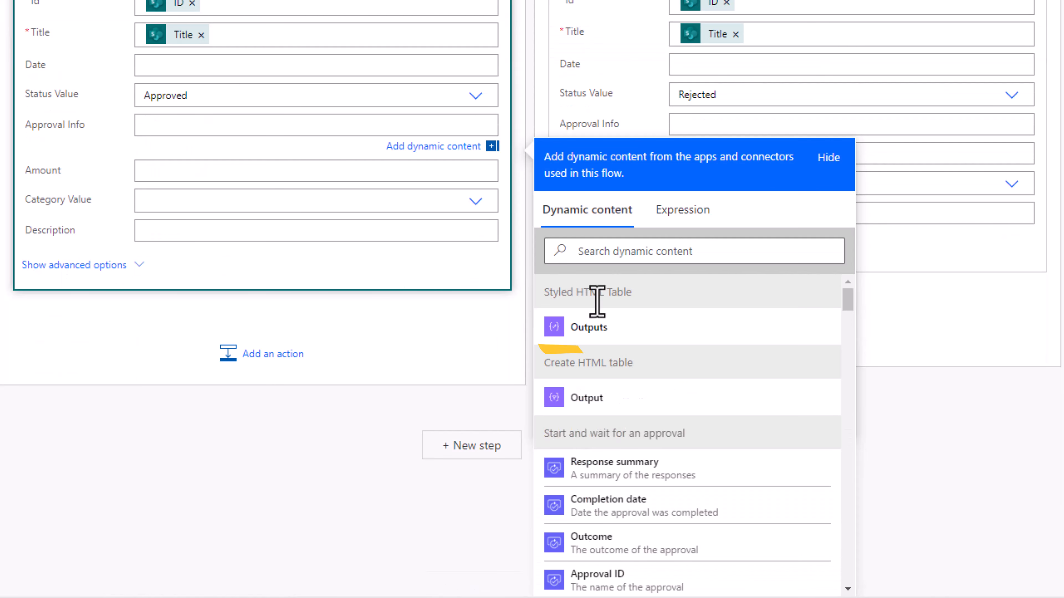
pyautogui.click(584, 328)
# - Set Approval Info in the Update item status to Rejected action to the Styled HTML Table Outputs and save the flow
pyautogui.click(716, 124)
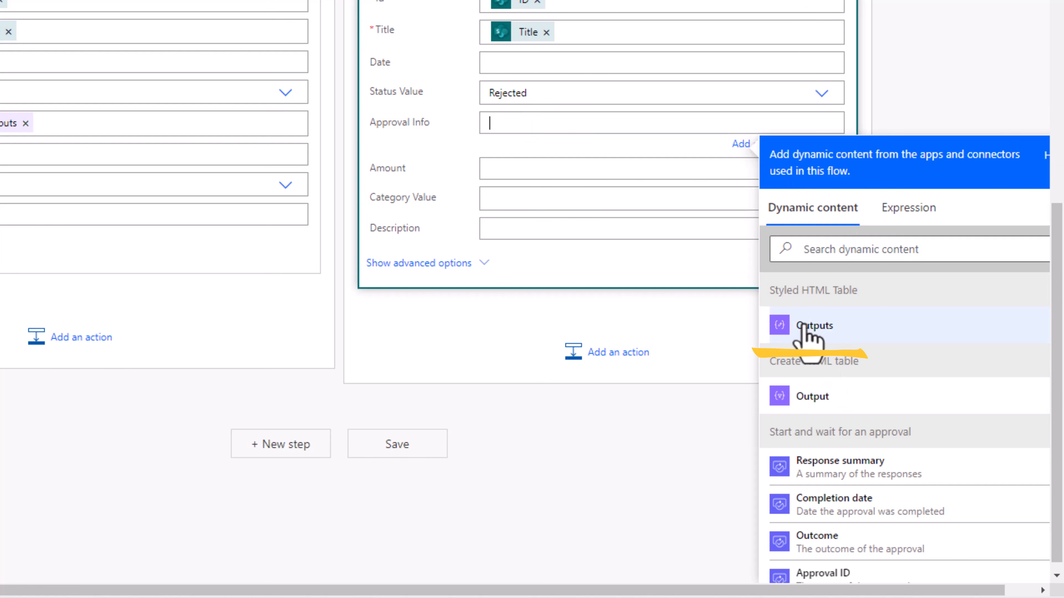
pyautogui.click(806, 327)
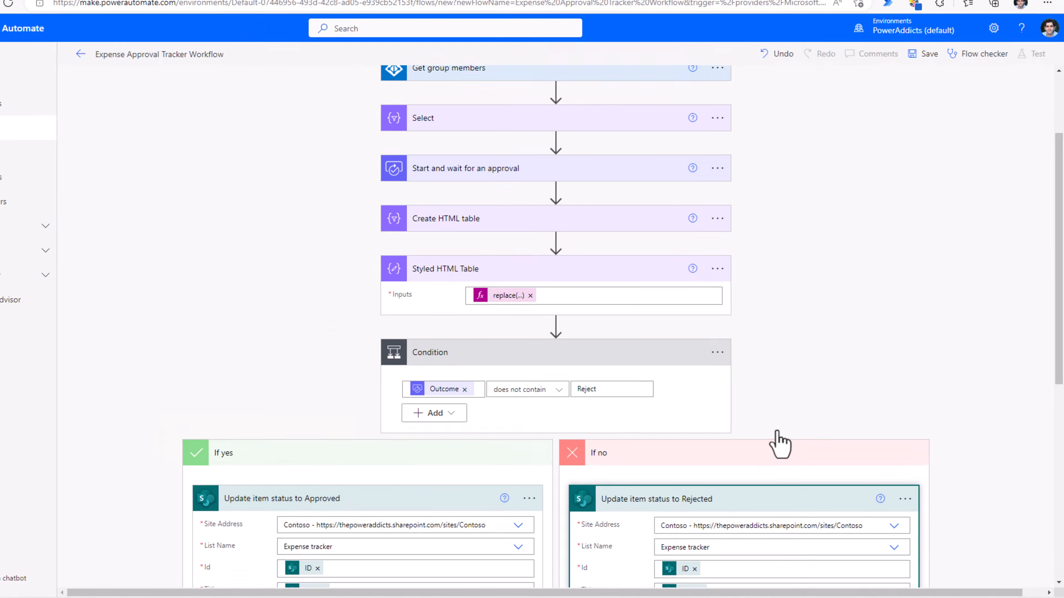
pyautogui.scroll(3, 788, 444)
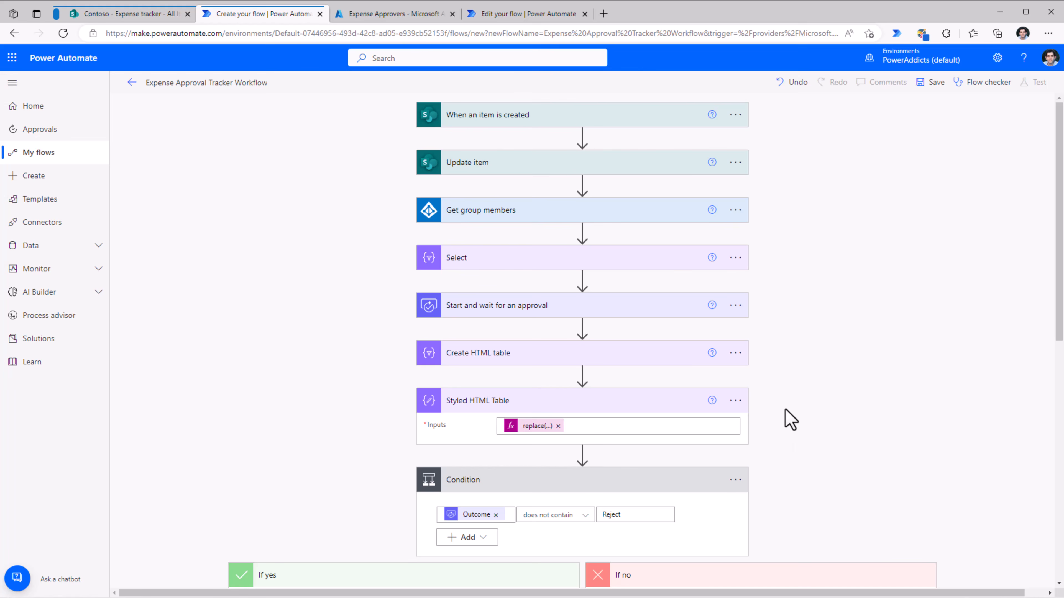
pyautogui.click(929, 86)
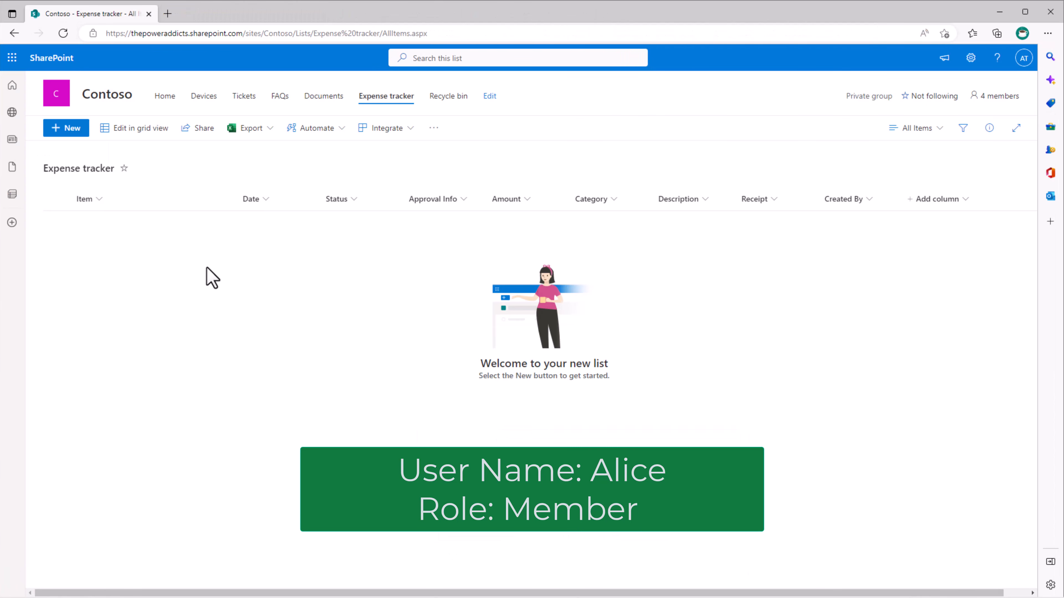
# - In the SharePoint Expense tracker, create the item "Travel for Project Contoso" dated 11/15/2022: amount 500, category Car/Transport, description "Car gas & mileage"
pyautogui.click(63, 129)
pyautogui.write('Travel')
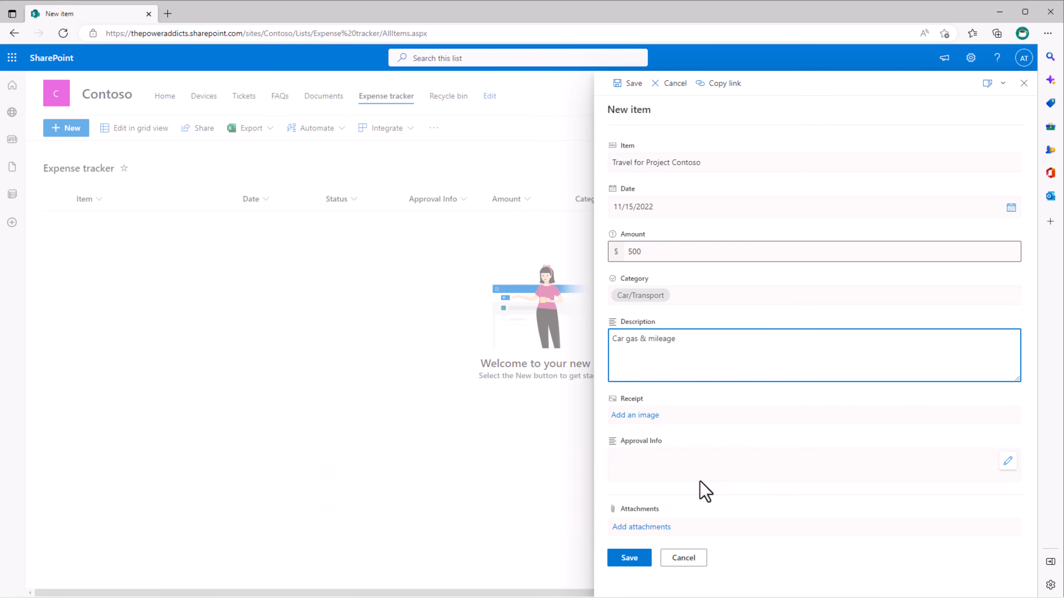
pyautogui.click(634, 559)
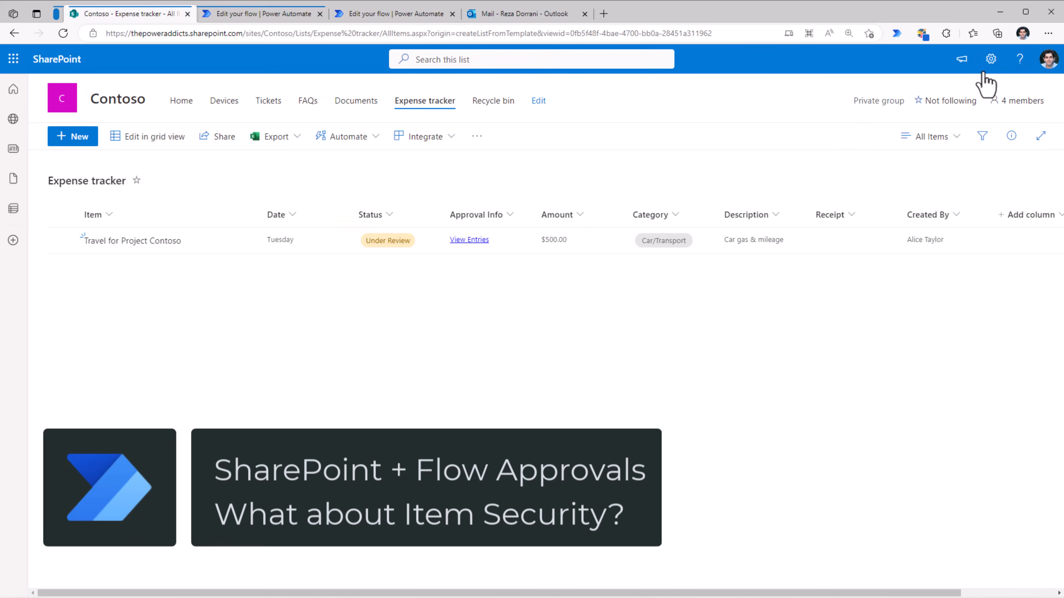
# - Open the list settings of the Expense tracker
pyautogui.click(990, 58)
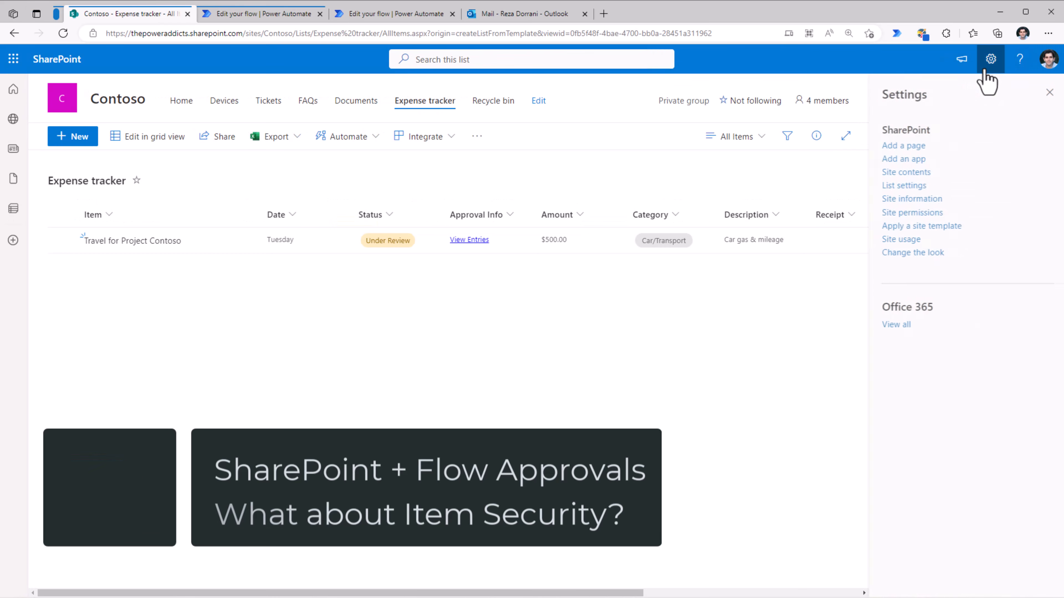
pyautogui.click(907, 187)
pyautogui.click(486, 279)
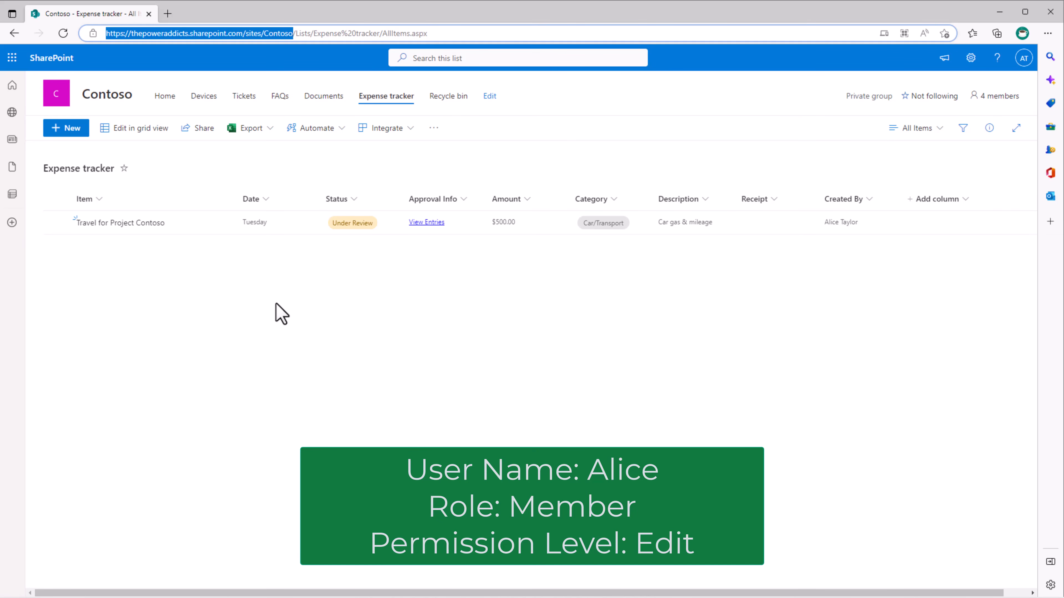
# - Inspect the Expense tracker's list settings and the Status column's edit options as a member with Edit permission, then cancel without saving
pyautogui.click(971, 59)
pyautogui.click(901, 175)
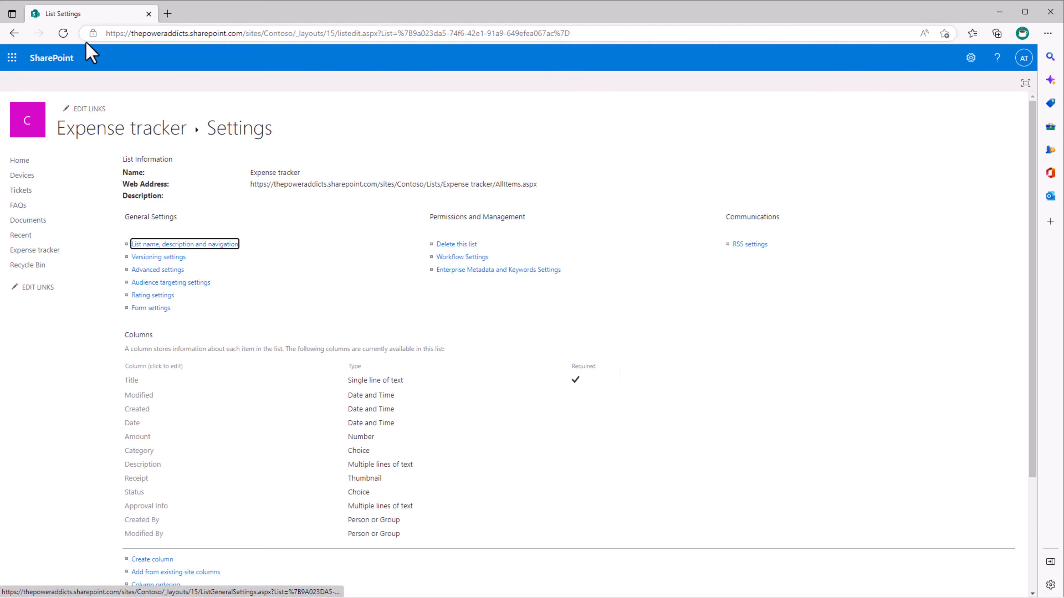
pyautogui.click(14, 33)
pyautogui.click(347, 198)
pyautogui.moveTo(370, 306)
pyautogui.click(439, 305)
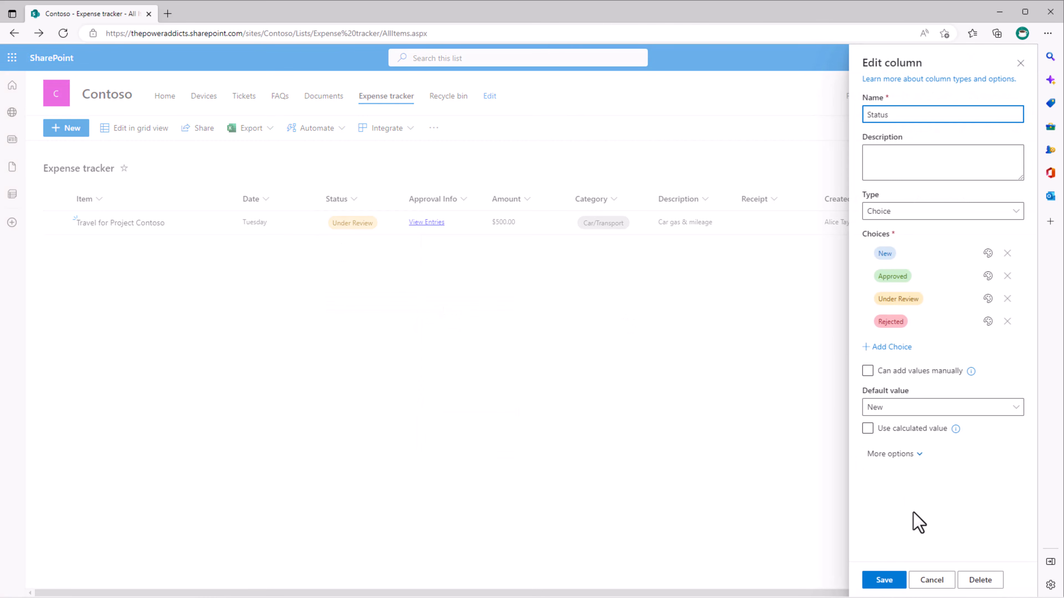
pyautogui.click(932, 581)
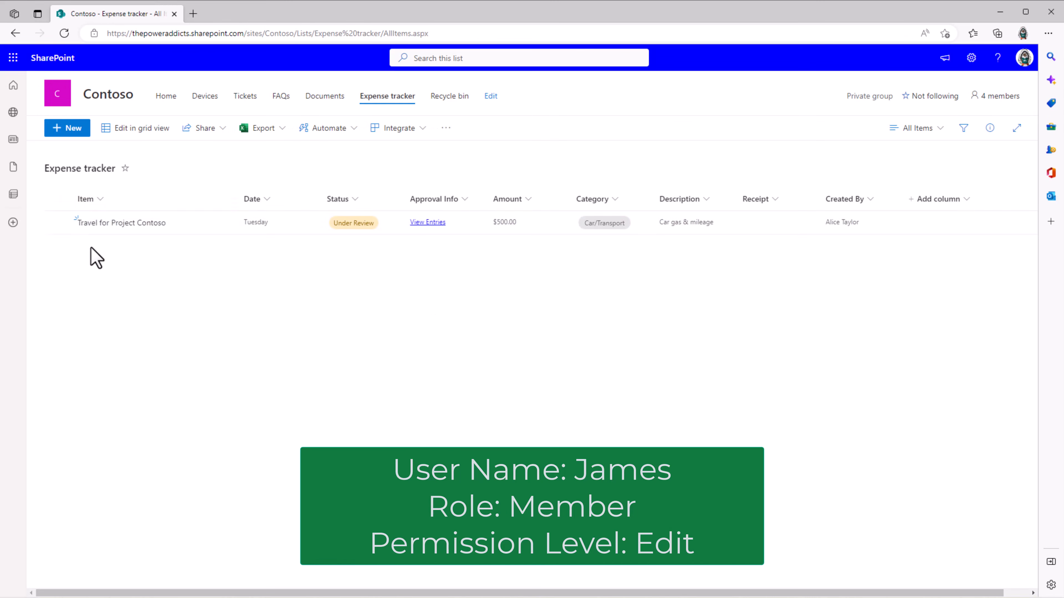
# - Select the item "Travel for Project Contoso", open its edit form to examine the editable fields, and close it without saving
pyautogui.click(58, 223)
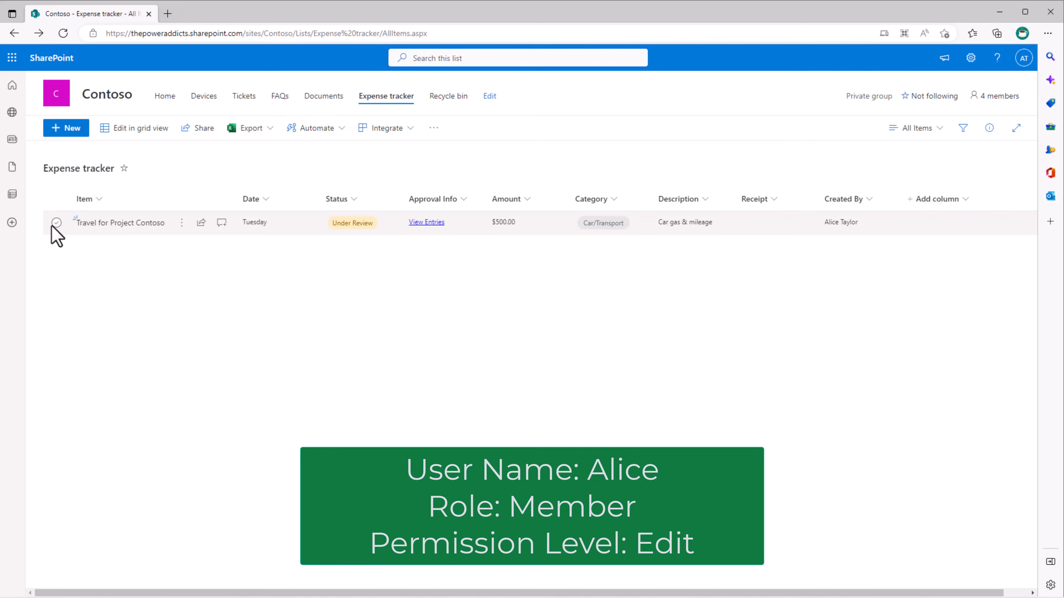
pyautogui.click(57, 222)
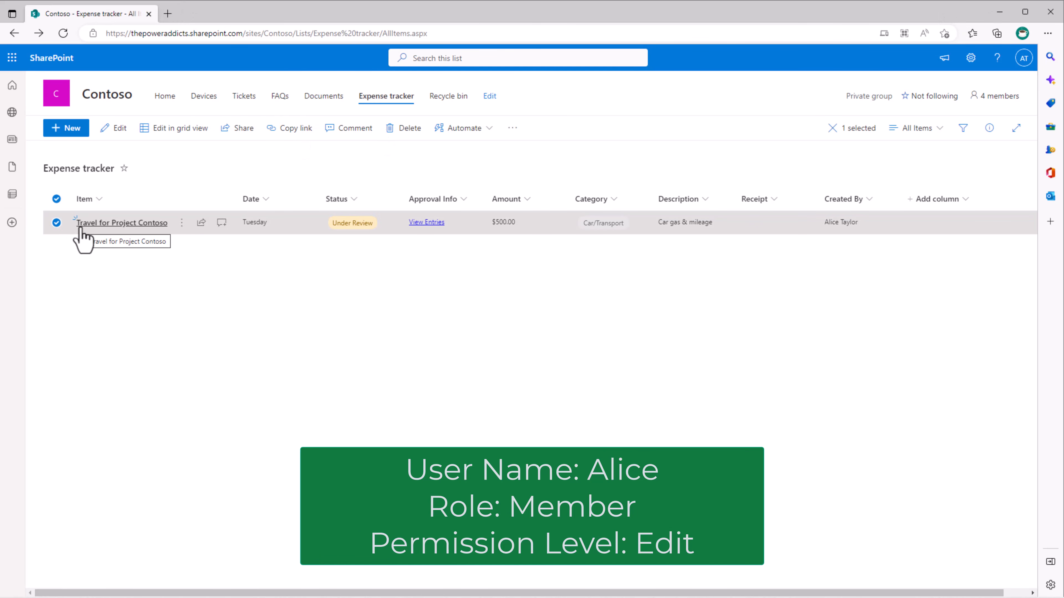
pyautogui.click(182, 222)
pyautogui.click(205, 247)
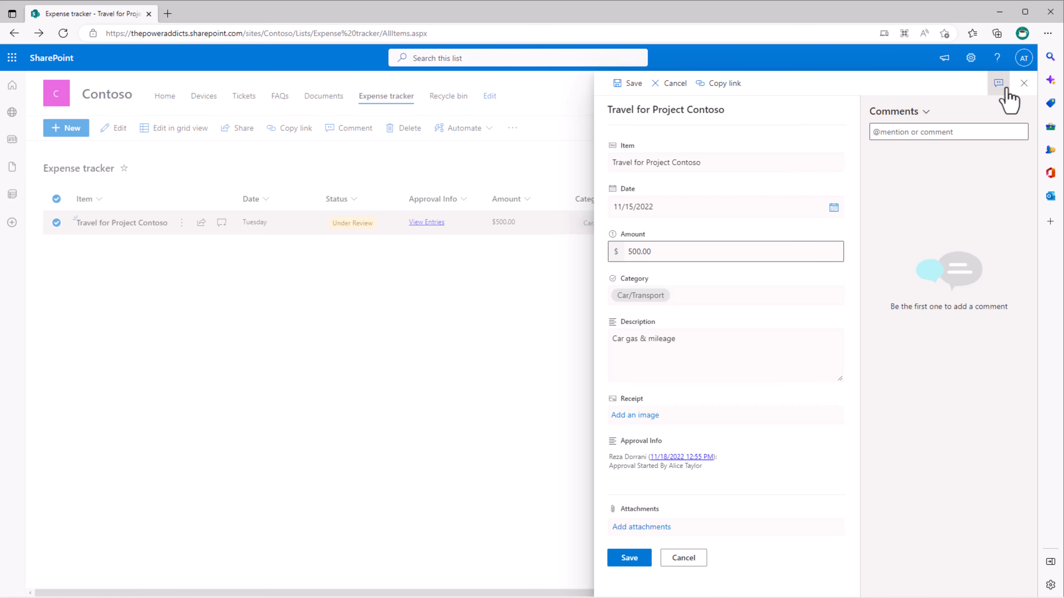
pyautogui.click(1024, 82)
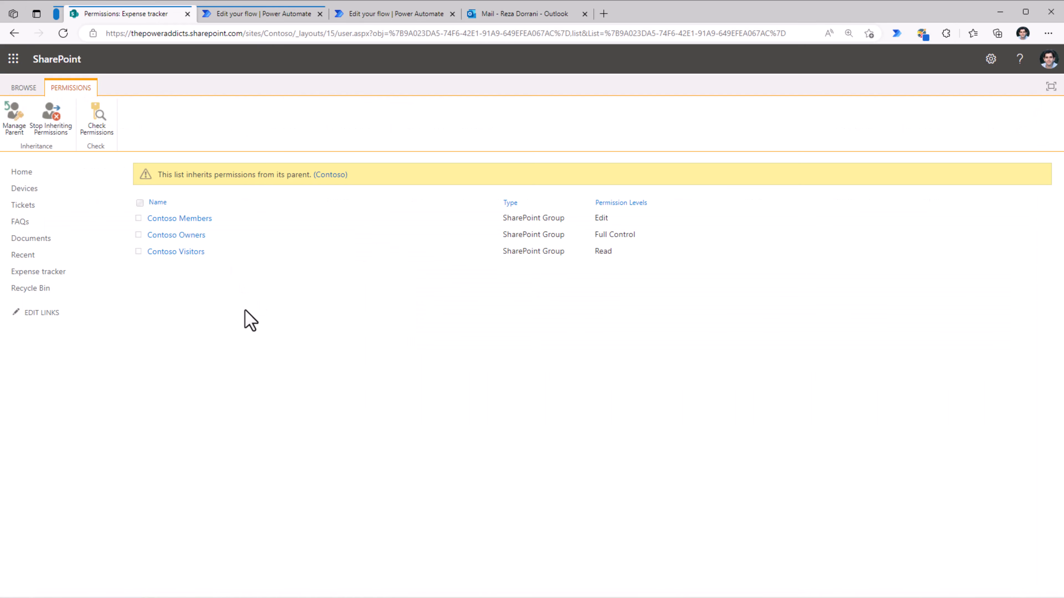
# - Stop the Expense tracker list from inheriting permissions and change the Contoso Members group's permission level to Contribute
pyautogui.click(55, 133)
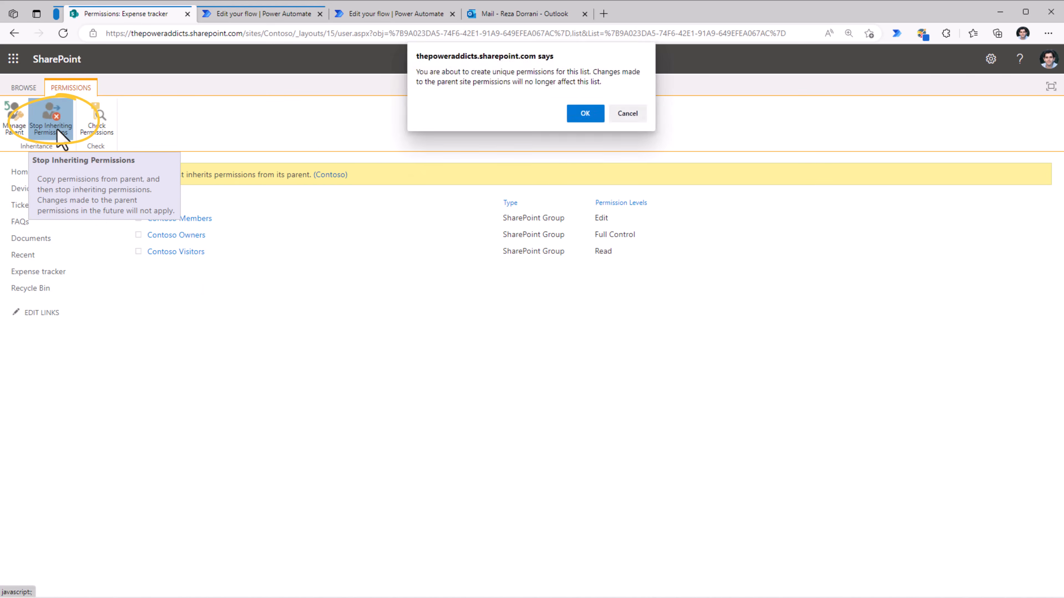
pyautogui.click(585, 113)
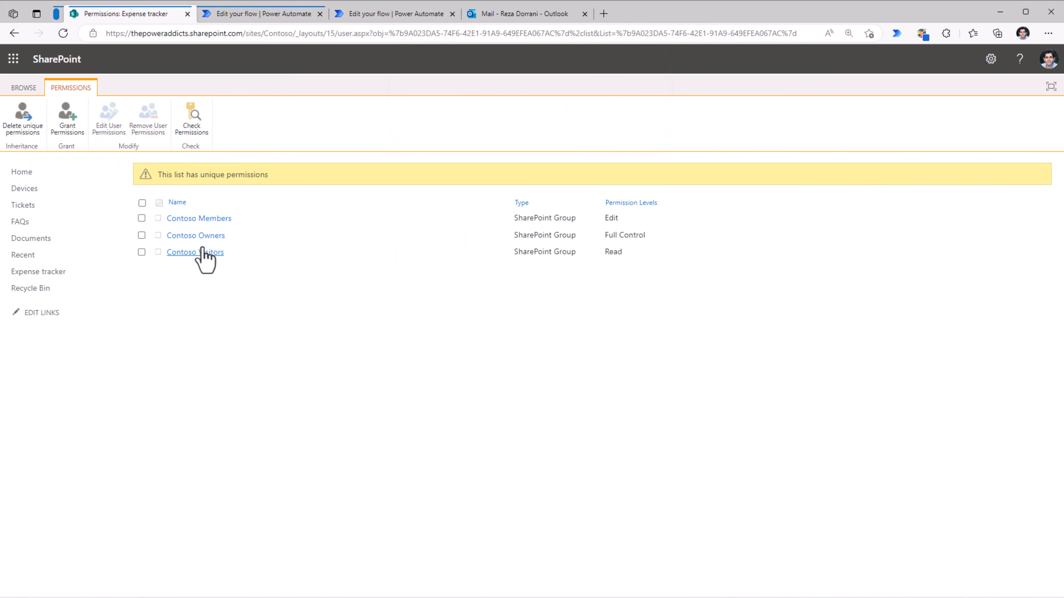
pyautogui.click(142, 218)
pyautogui.click(111, 138)
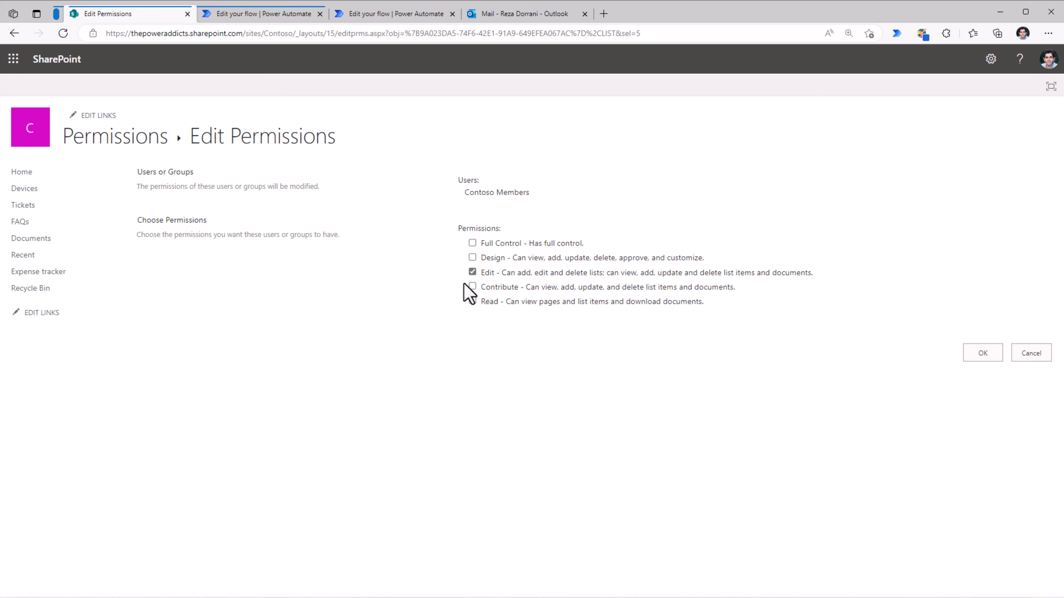
pyautogui.click(473, 272)
pyautogui.click(983, 354)
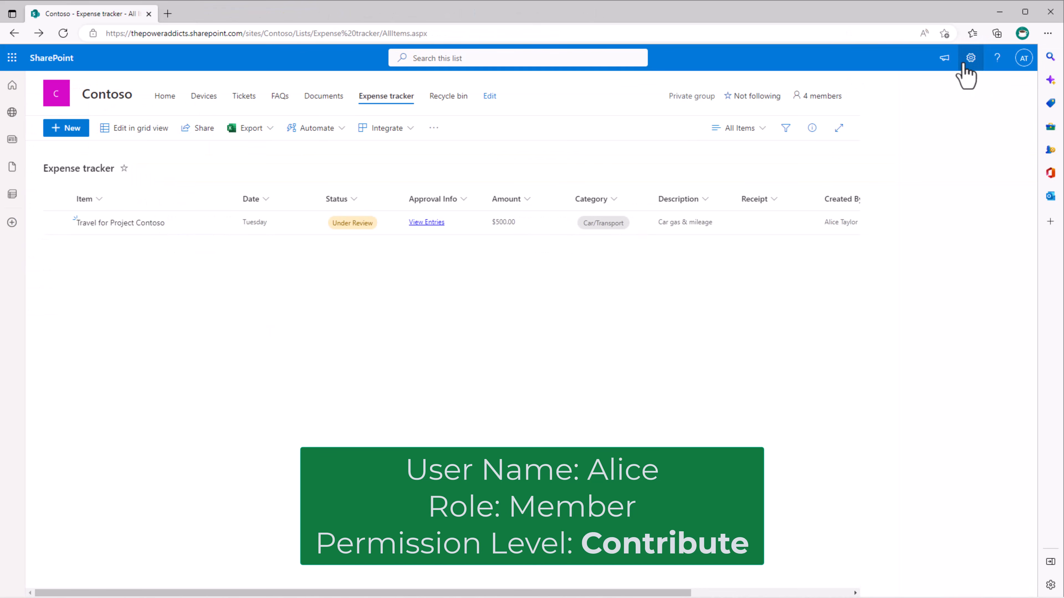
# - As a member with Contribute permission, test access to the Expense tracker's list settings and return to the list
pyautogui.click(970, 58)
pyautogui.click(906, 175)
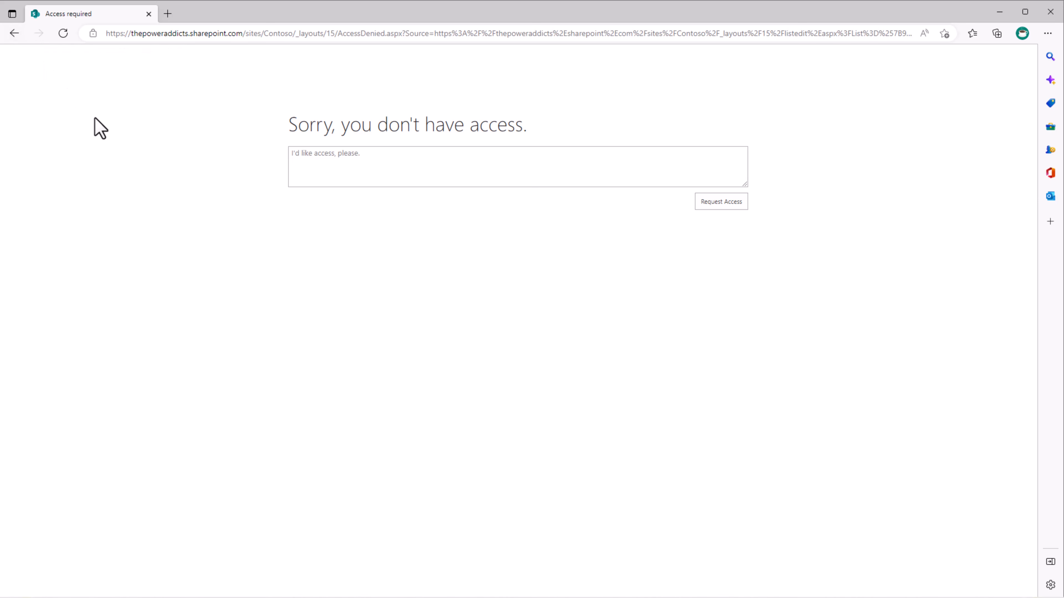
pyautogui.click(14, 33)
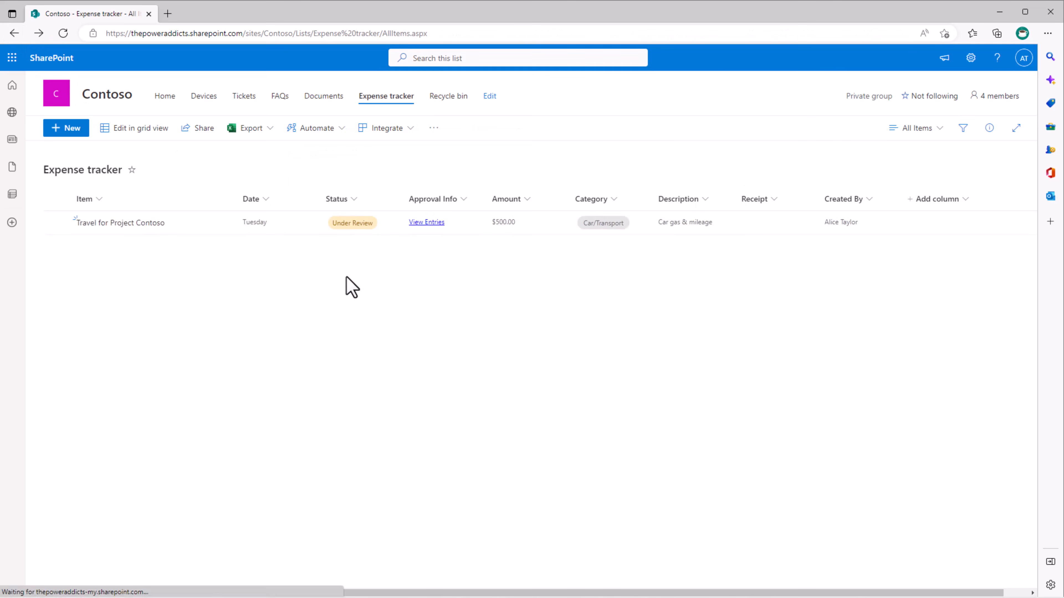
pyautogui.click(320, 191)
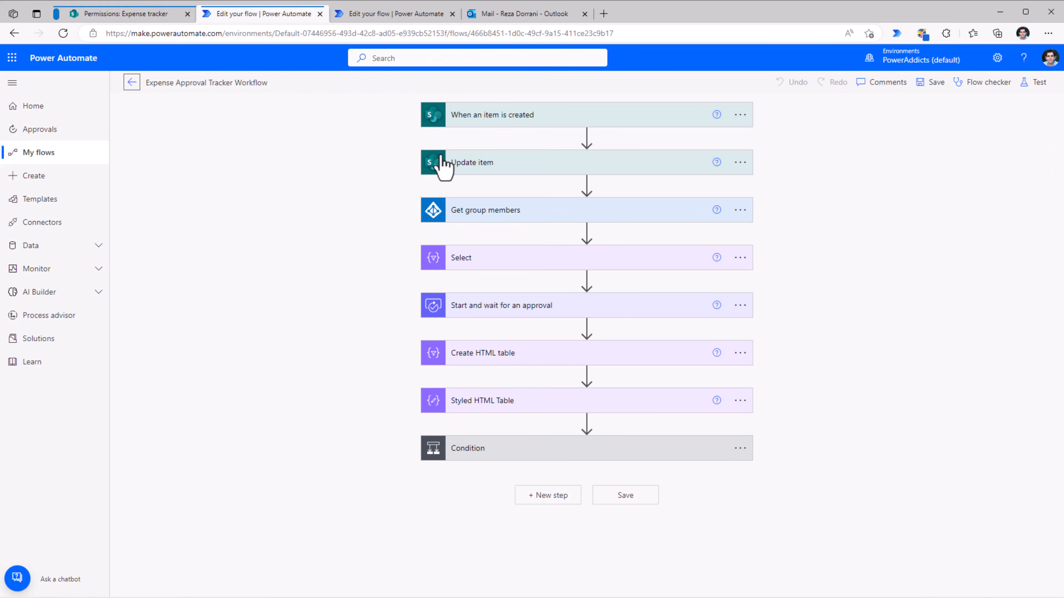
# - In the Expense Approval Tracker Workflow in Power Automate, insert the SharePoint action "Stop sharing an item or a file" before Update item
pyautogui.click(443, 164)
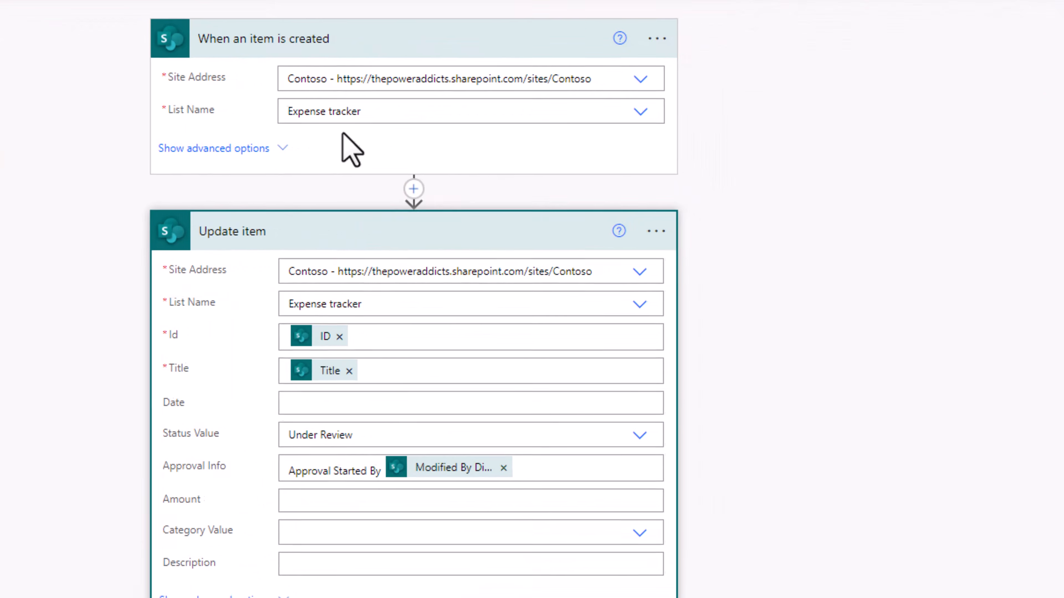
pyautogui.click(409, 188)
pyautogui.click(412, 215)
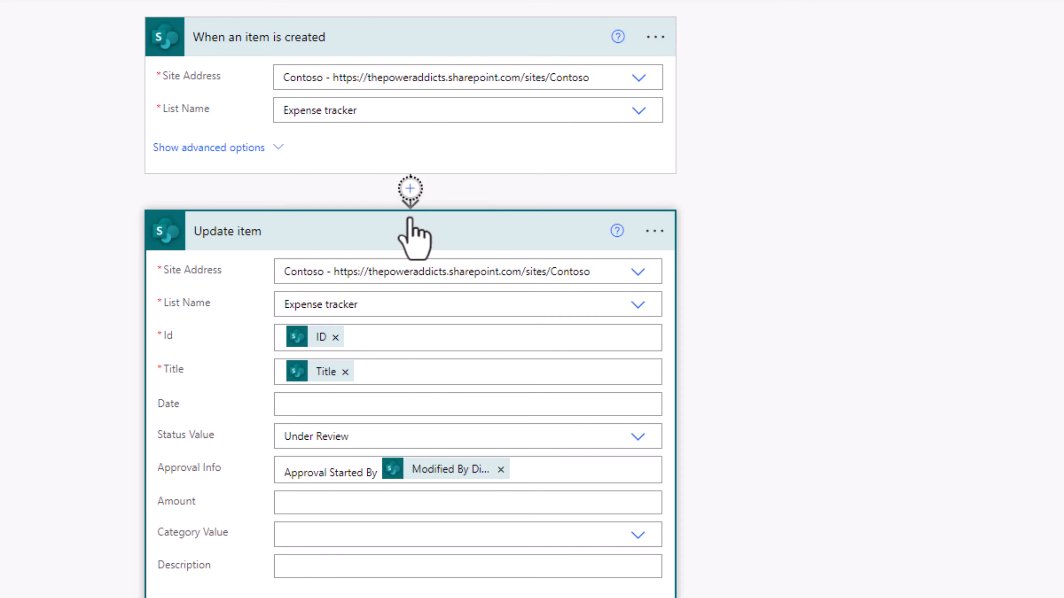
pyautogui.click(338, 159)
pyautogui.write('stop')
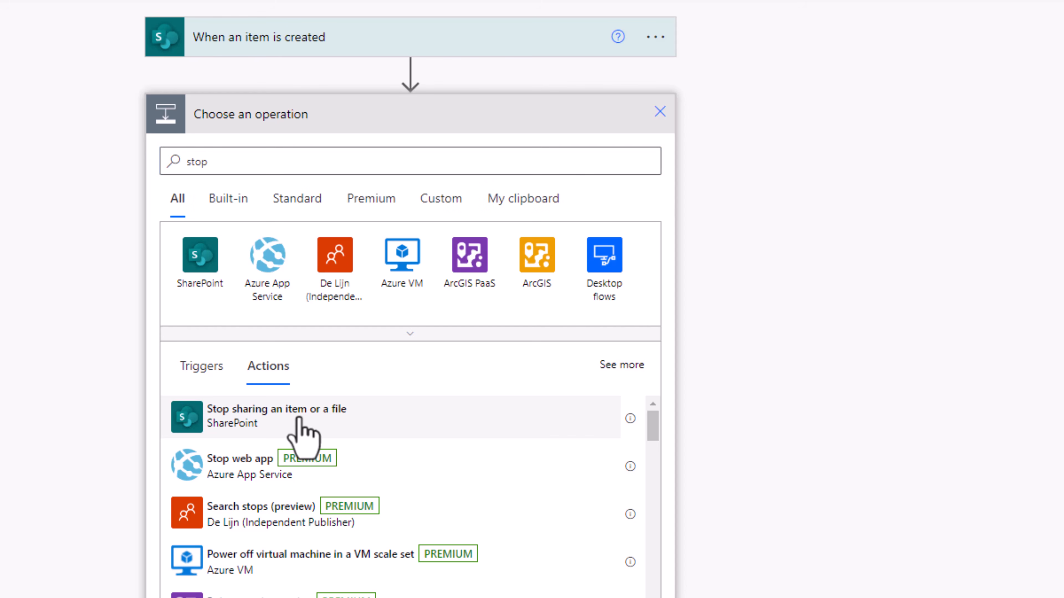
pyautogui.click(299, 418)
# - Configure Stop sharing an item or a file for the Contoso site's Expense tracker list, with Id set to the trigger's ID
pyautogui.click(347, 187)
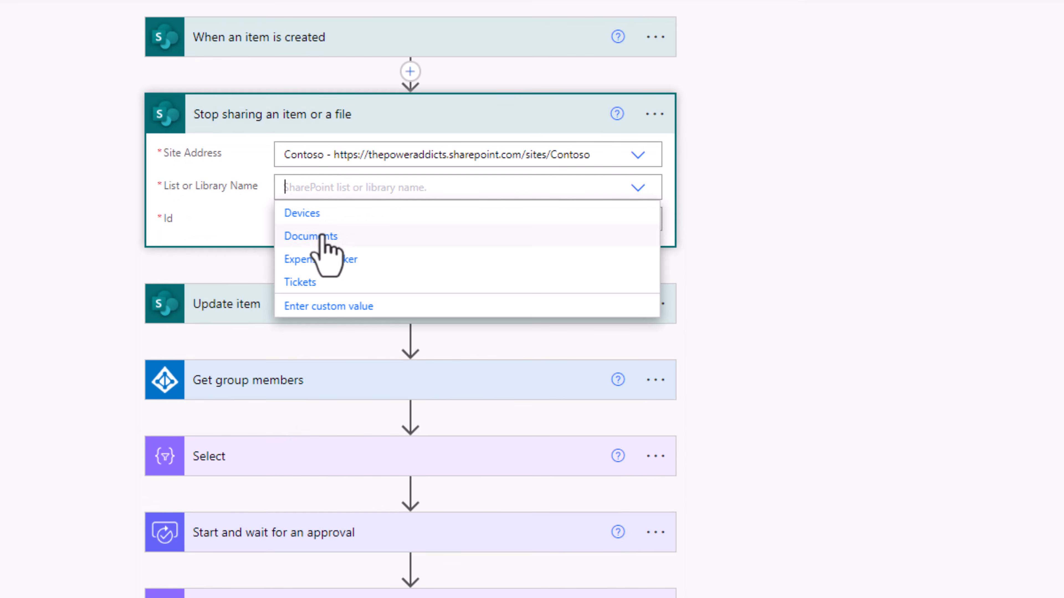
pyautogui.click(337, 259)
pyautogui.click(323, 221)
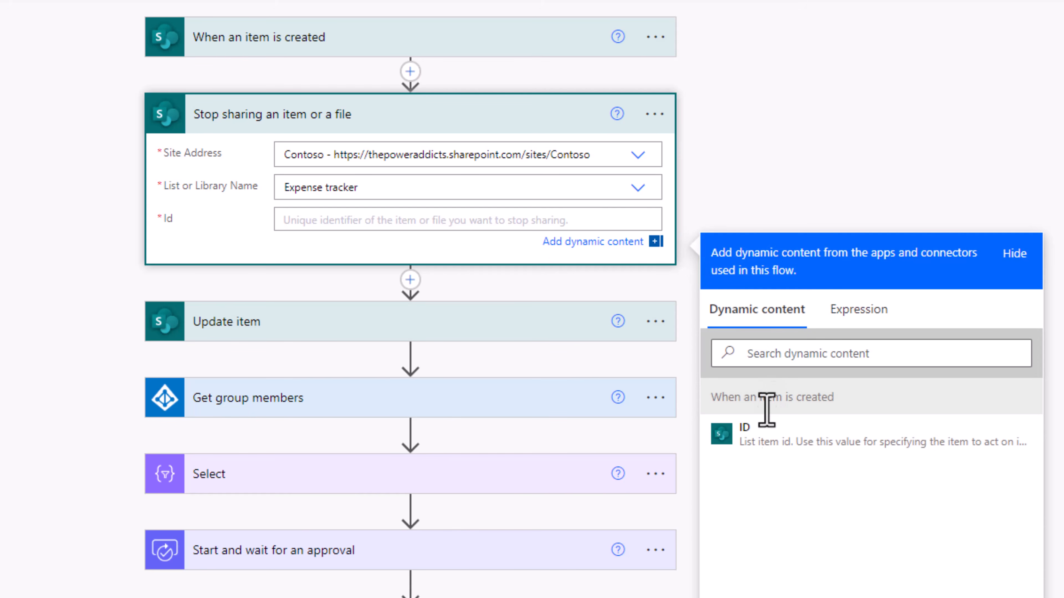
pyautogui.click(771, 452)
pyautogui.click(719, 171)
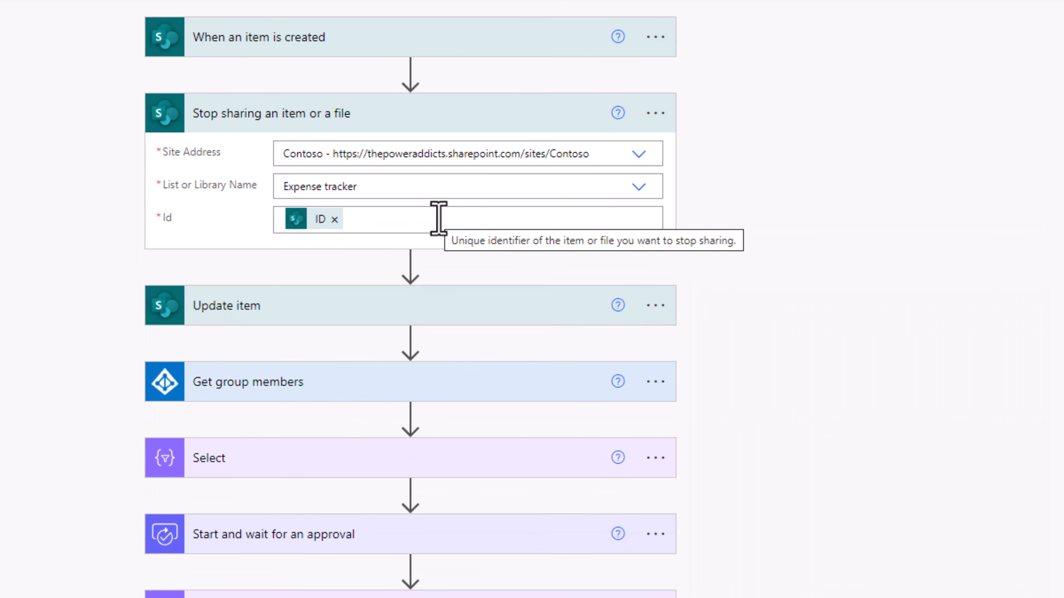
pyautogui.click(618, 113)
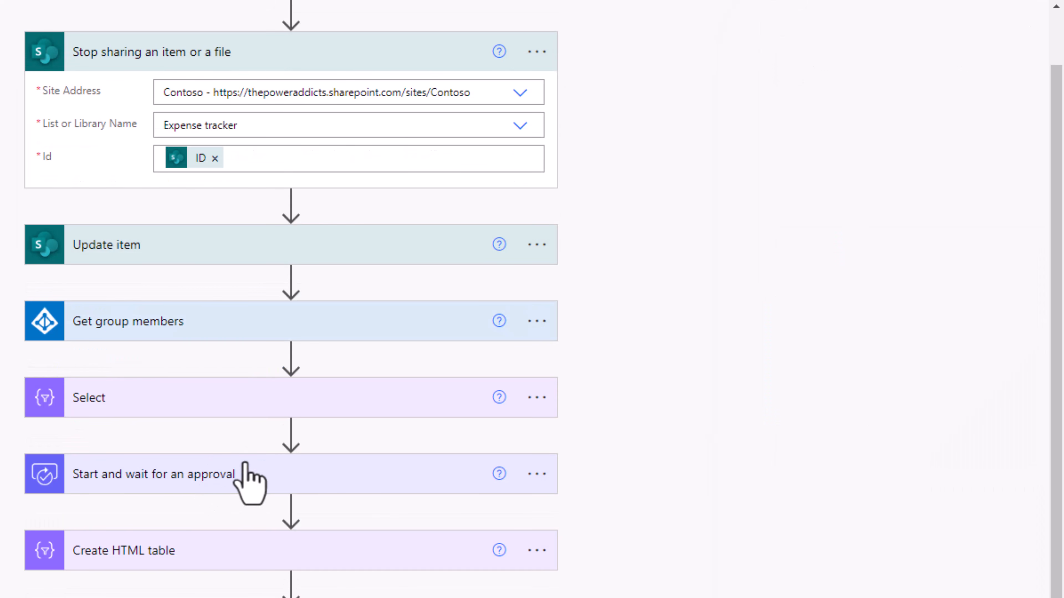
# - Insert the SharePoint action "Grant access to an item or a folder" between Select and Start and wait for an approval
pyautogui.click(291, 432)
pyautogui.click(280, 459)
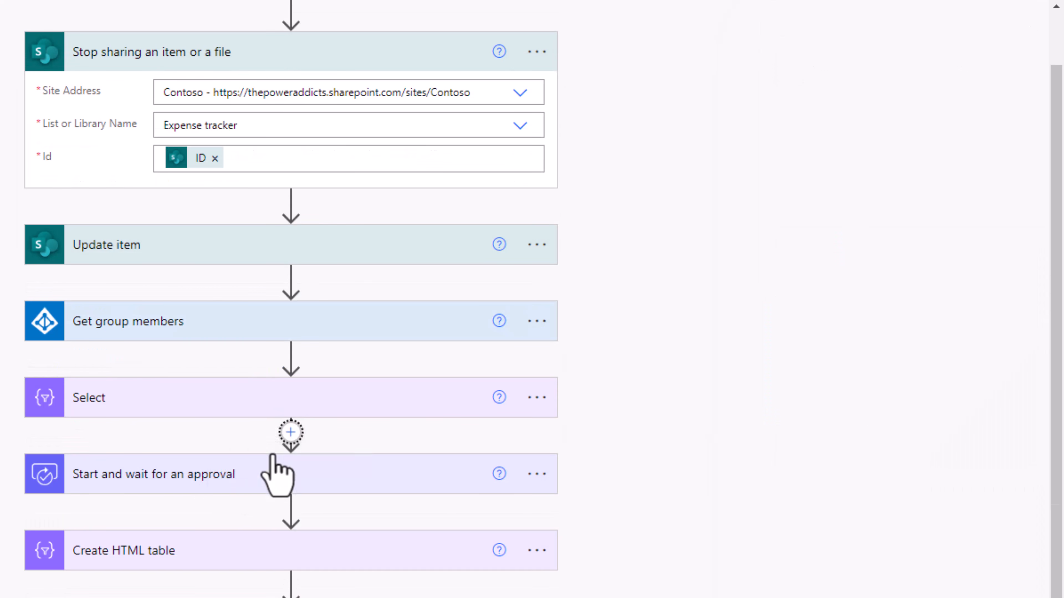
pyautogui.write('grant')
pyautogui.scroll(-2, 273, 456)
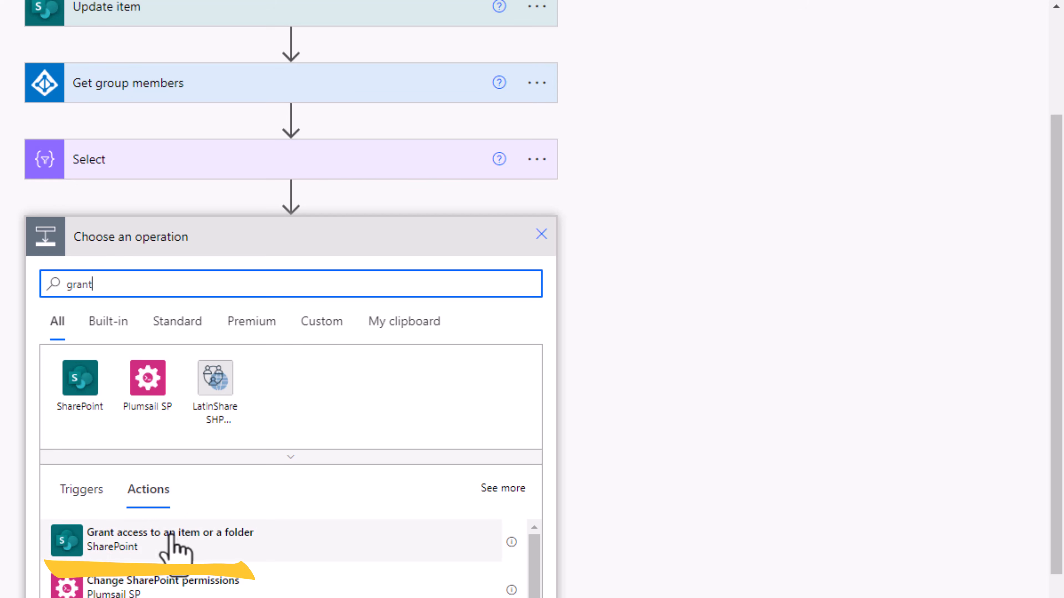
pyautogui.click(173, 540)
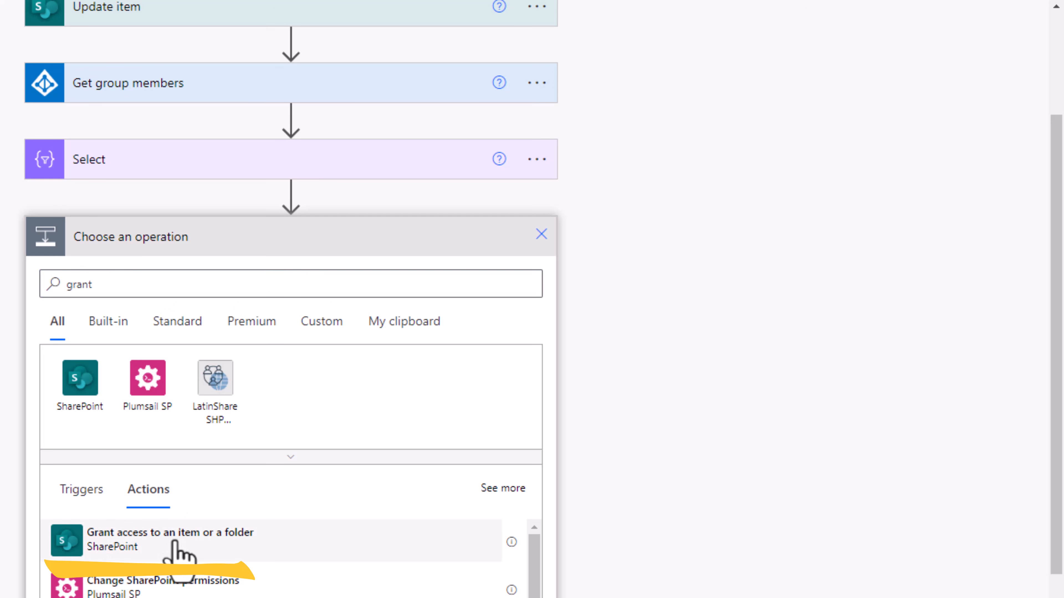
# - In the Grant access action, choose the Contoso site and the Expense tracker list, and set Id to Update item's ID
pyautogui.click(520, 277)
pyautogui.click(520, 312)
pyautogui.click(519, 313)
pyautogui.click(180, 329)
pyautogui.click(238, 342)
pyautogui.click(672, 558)
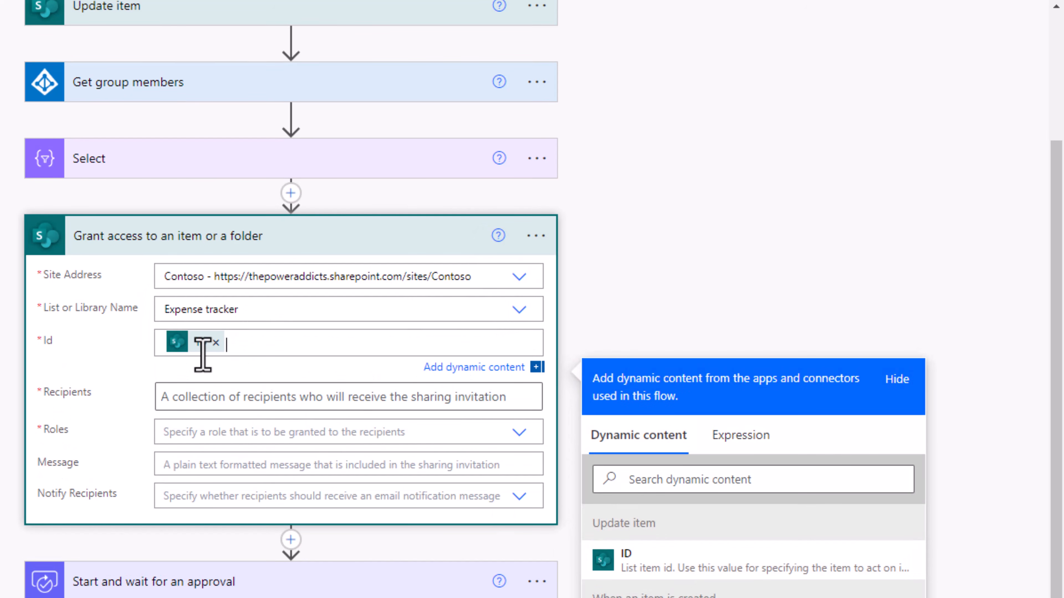
# - Switch the Grant access action's Recipients to dynamic input and enter Update item's Created By Email followed by a semicolon
pyautogui.click(174, 397)
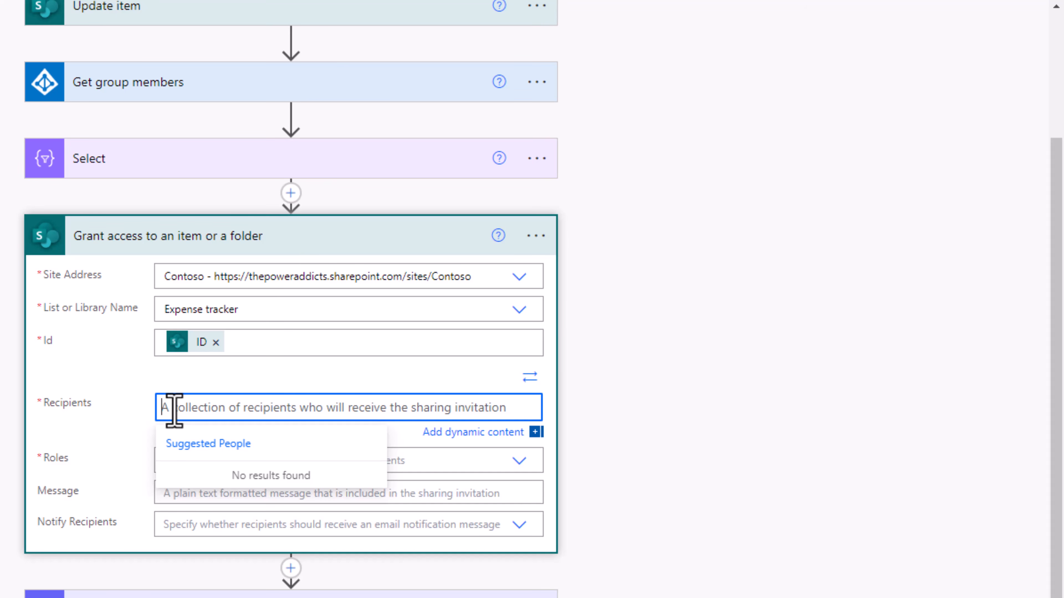
pyautogui.click(527, 379)
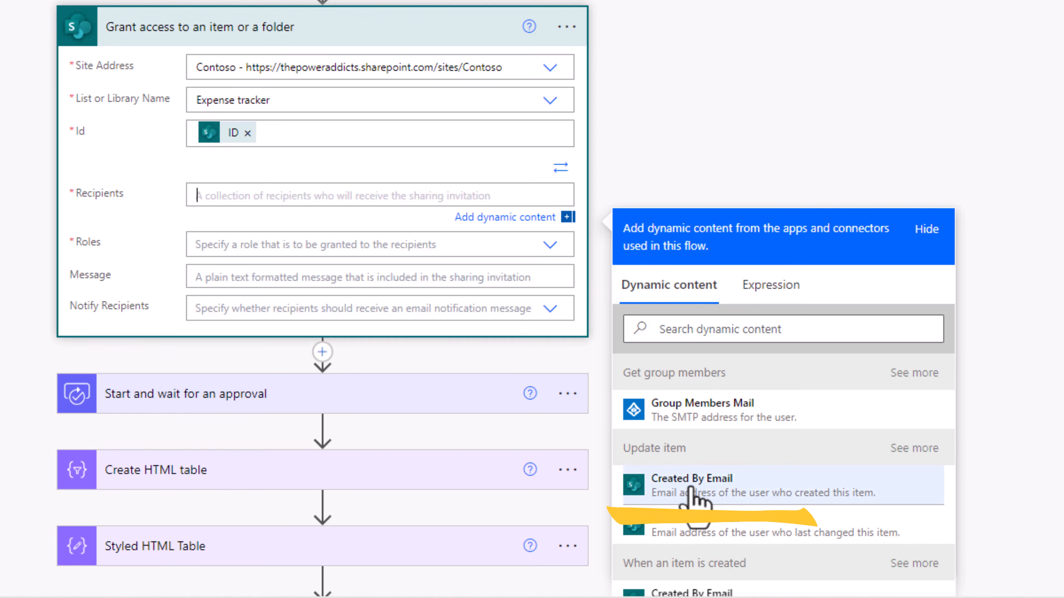
pyautogui.click(693, 496)
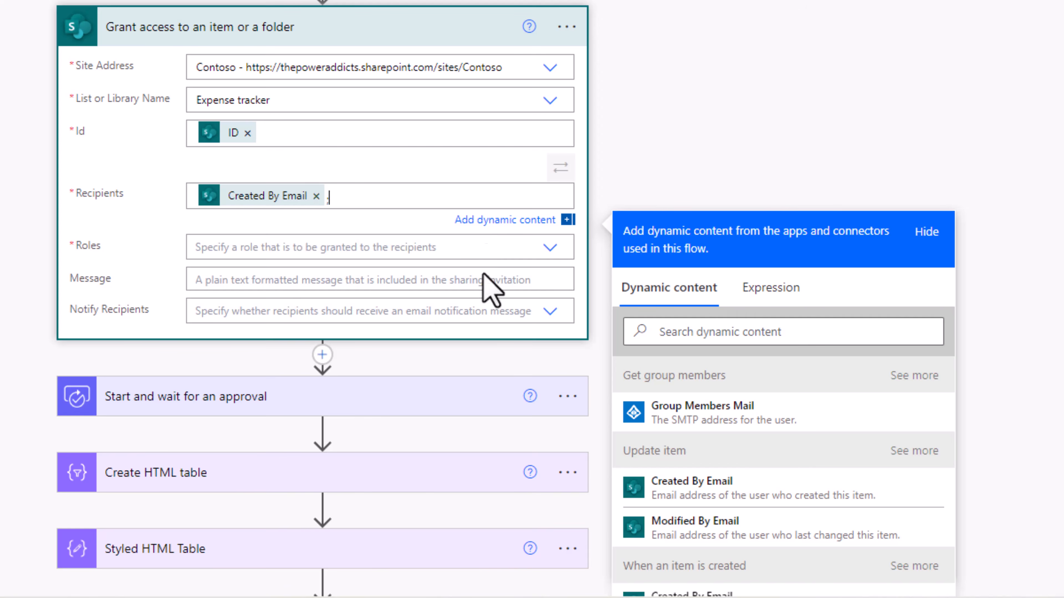
# - Copy the expression join(body('Select'),';') from Assigned to in the Start and wait for an approval action
pyautogui.scroll(-3, 494, 256)
pyautogui.click(241, 290)
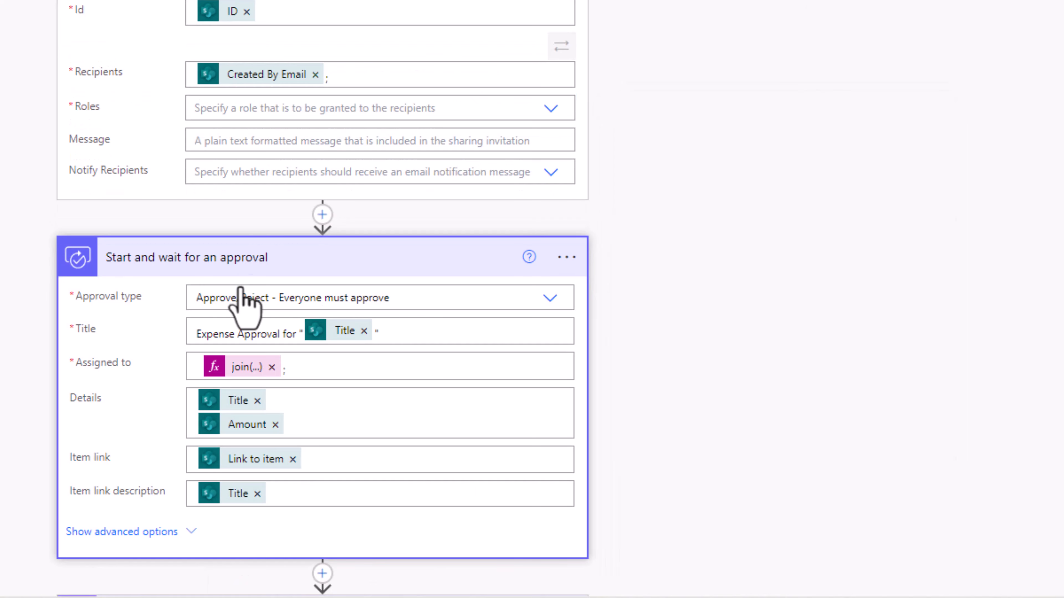
pyautogui.click(287, 367)
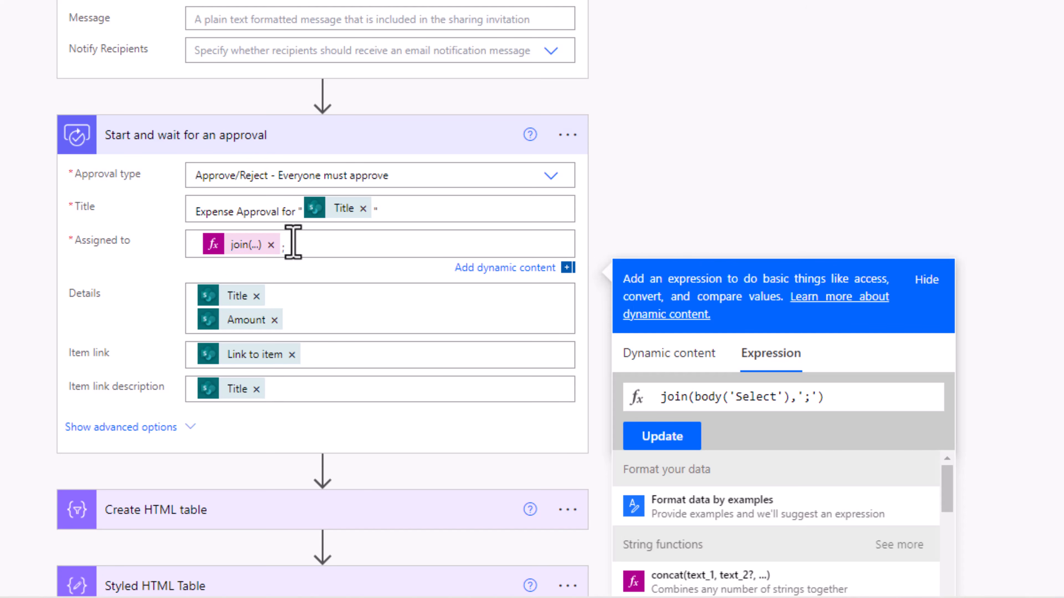
pyautogui.click(694, 396)
pyautogui.hotkey('ctrl', 'a')
pyautogui.hotkey('ctrl', 'c')
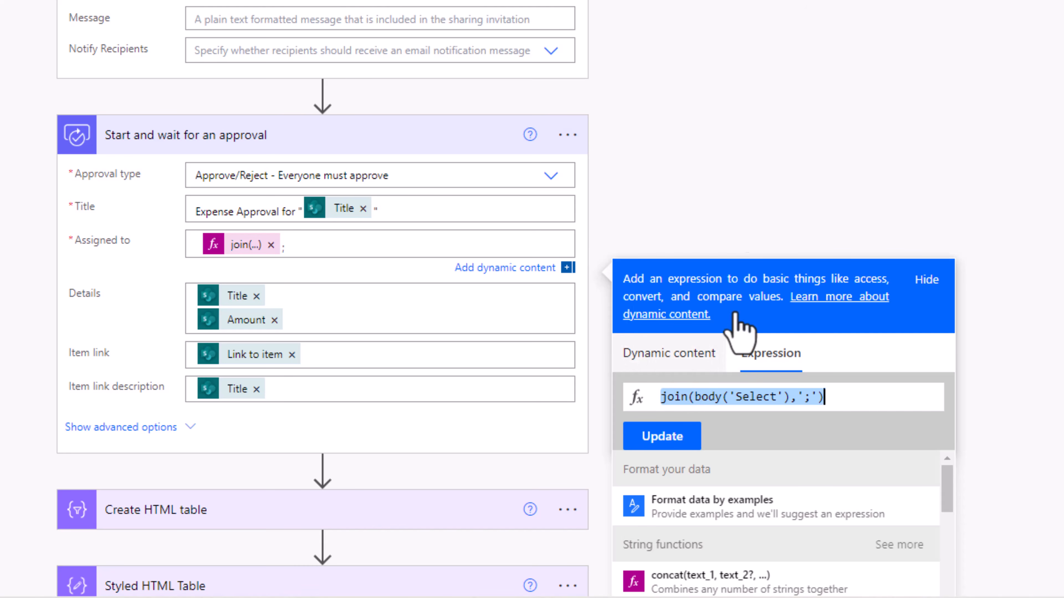
pyautogui.click(752, 220)
# - Add the expression join(body('Select'),';') after Created By Email in the Grant access action's Recipients
pyautogui.scroll(5, 458, 237)
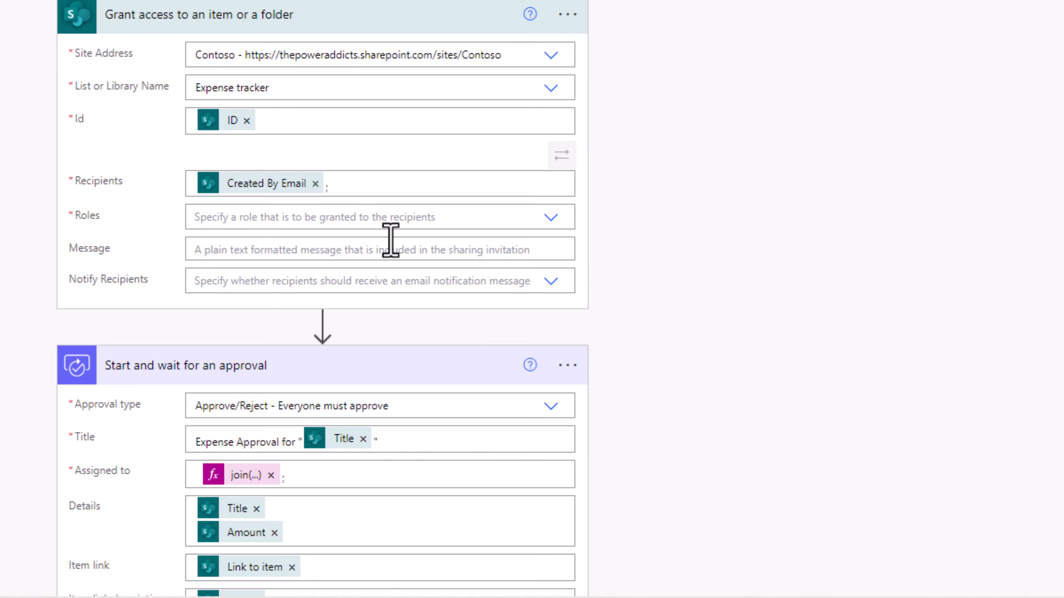
pyautogui.click(363, 185)
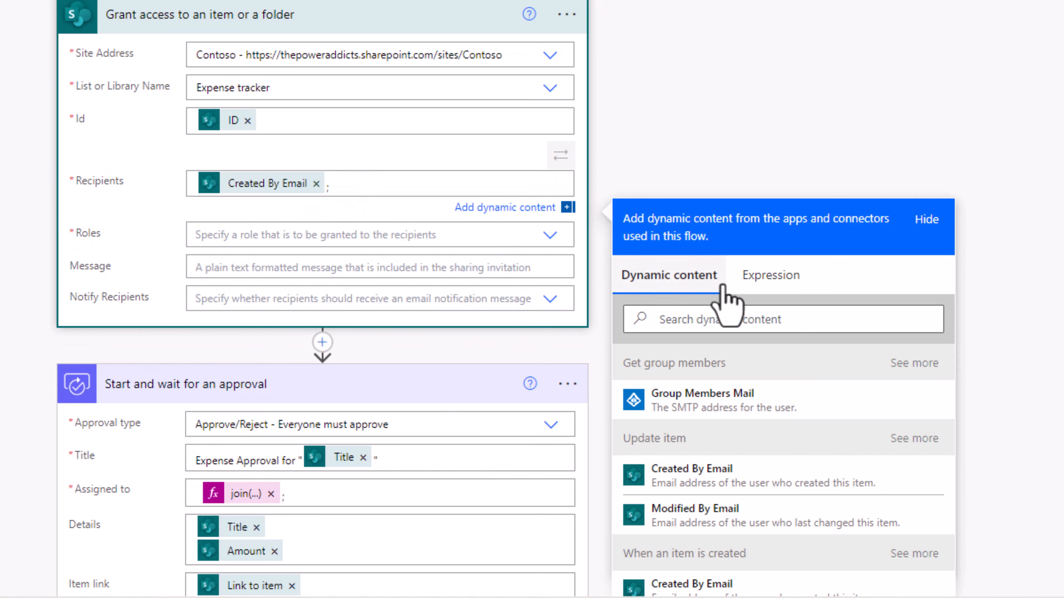
pyautogui.click(768, 276)
pyautogui.hotkey('ctrl', 'v')
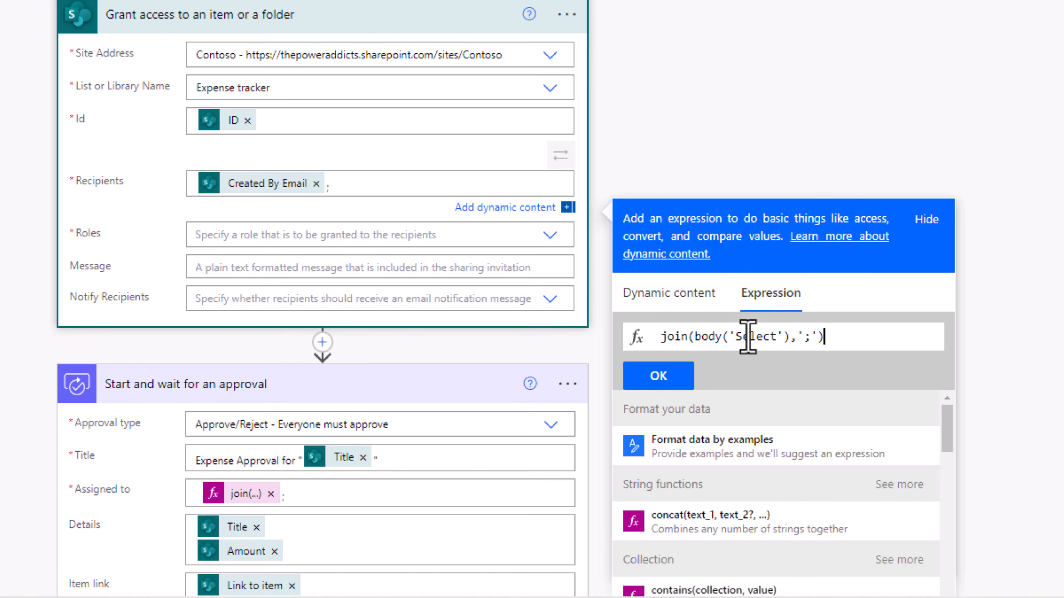
pyautogui.click(670, 376)
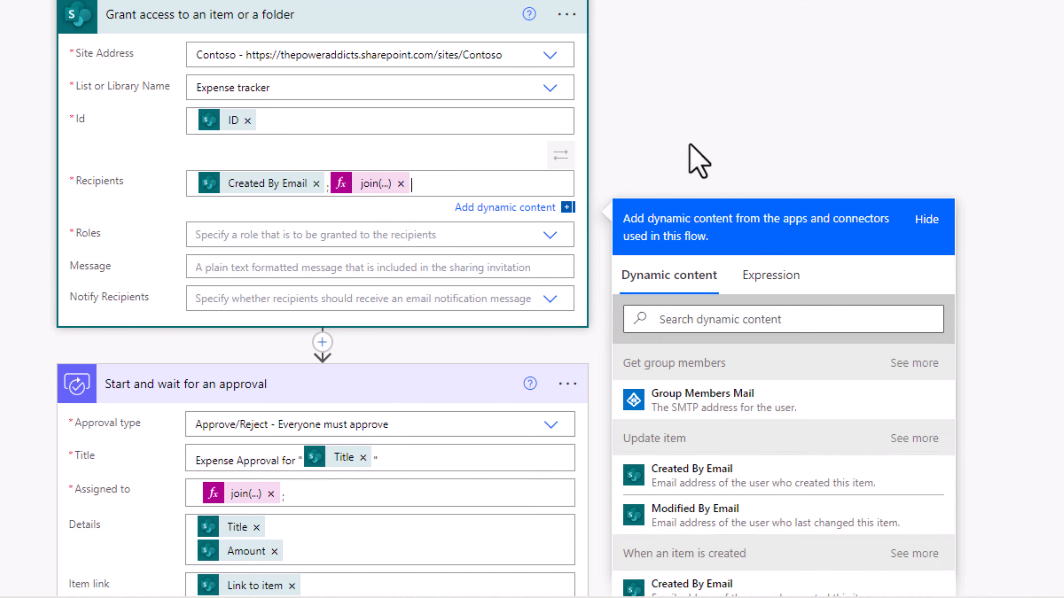
# - Set the Grant access action's Roles to Can view and save the flow
pyautogui.click(692, 161)
pyautogui.click(251, 189)
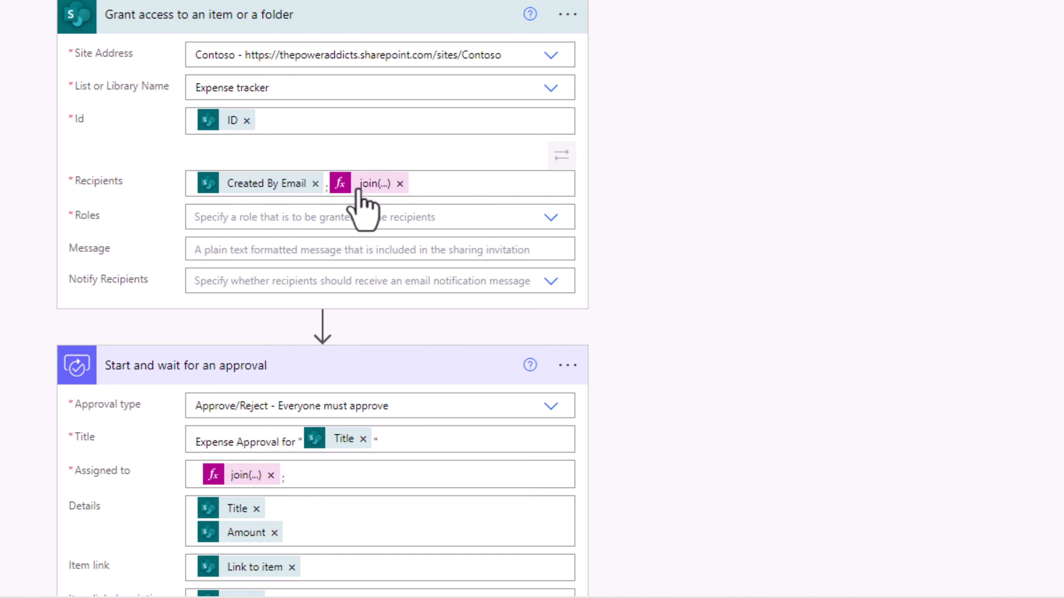
pyautogui.click(366, 214)
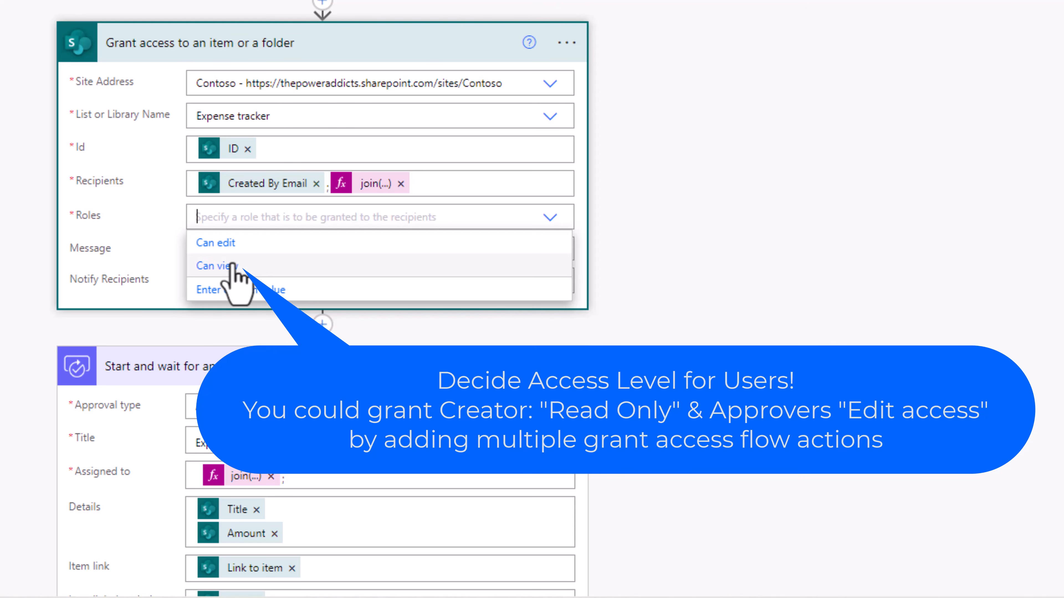
pyautogui.click(232, 265)
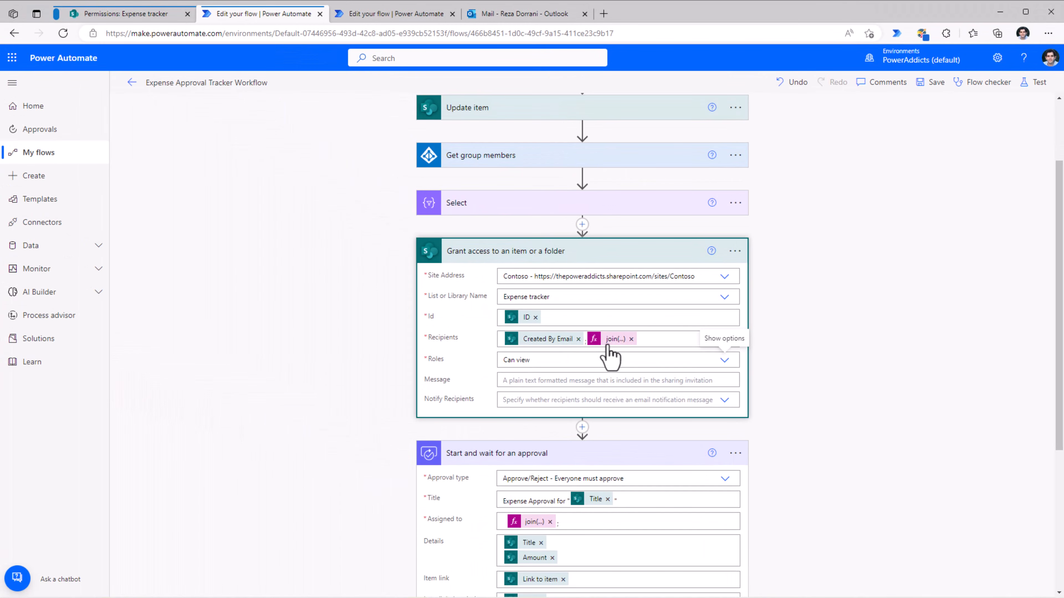
pyautogui.click(923, 39)
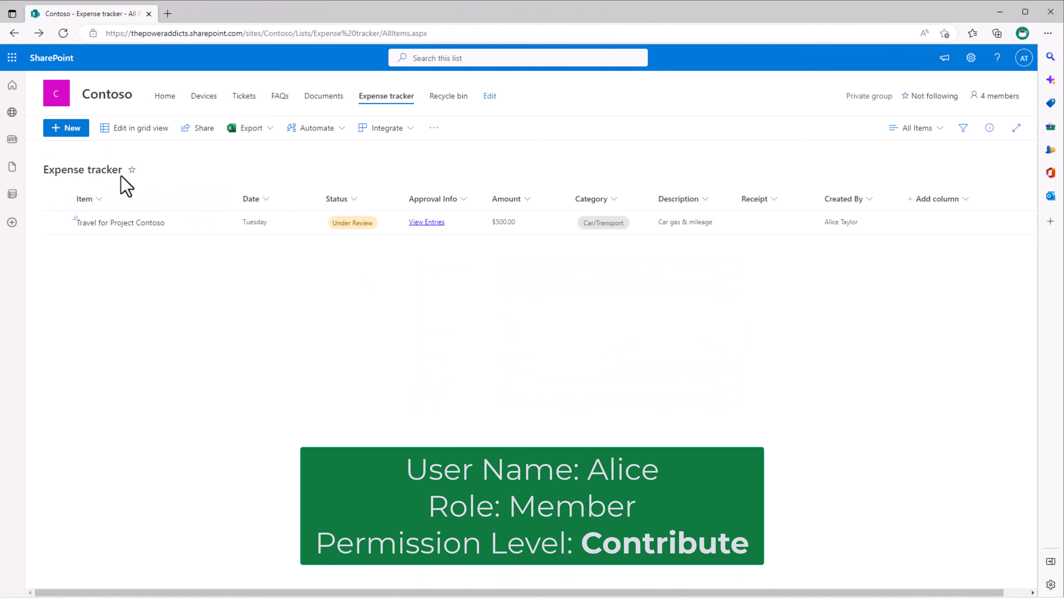
# - As a site member, add the Expense tracker item Travel for Company Meeting, dated 11/17/2022, with amount $100 and category Food
pyautogui.click(75, 133)
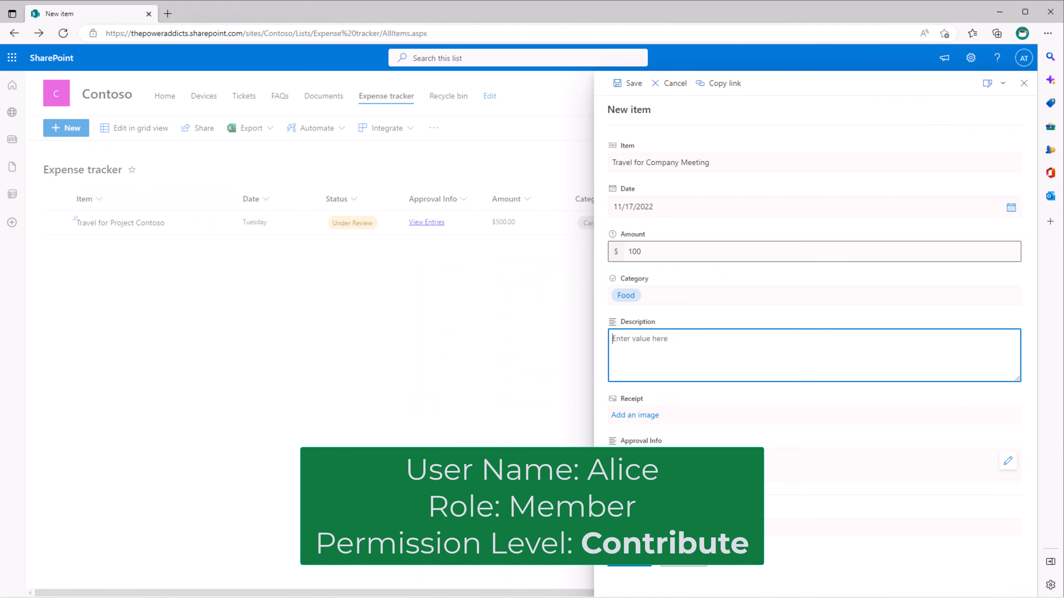
pyautogui.click(636, 563)
pyautogui.click(79, 256)
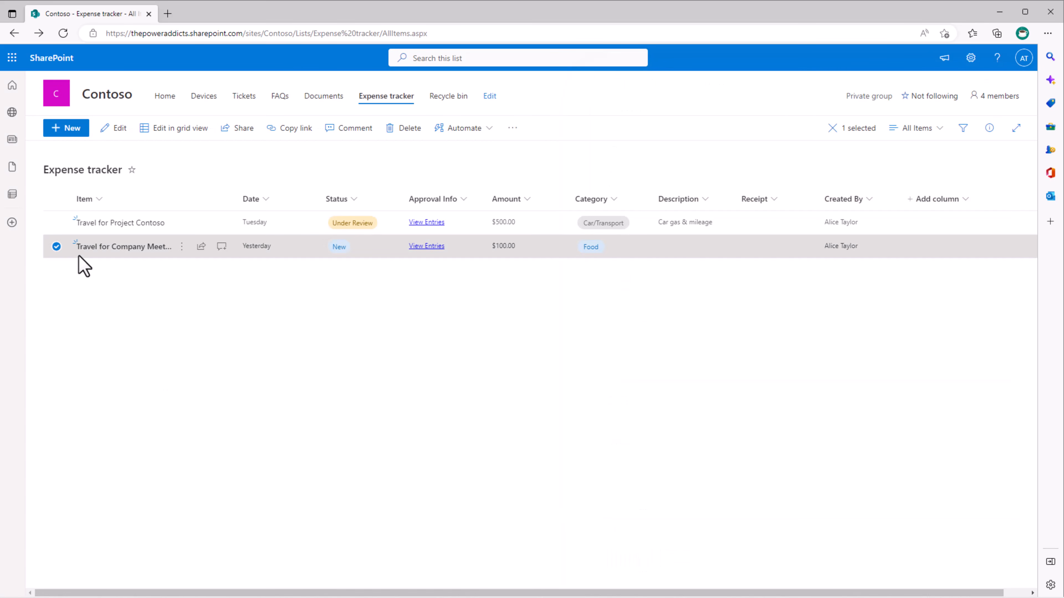
pyautogui.click(56, 246)
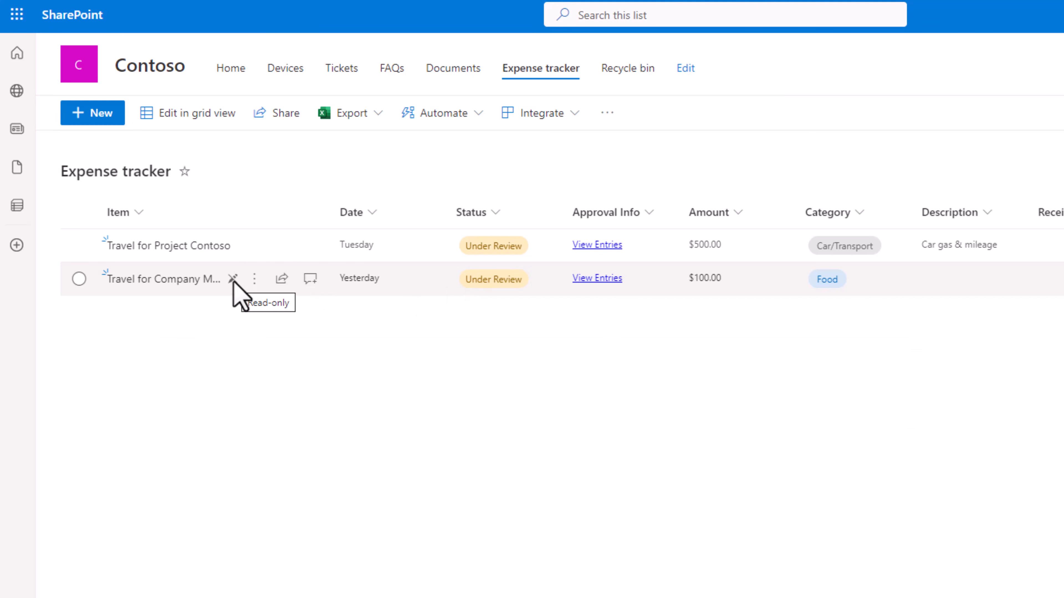
pyautogui.click(235, 293)
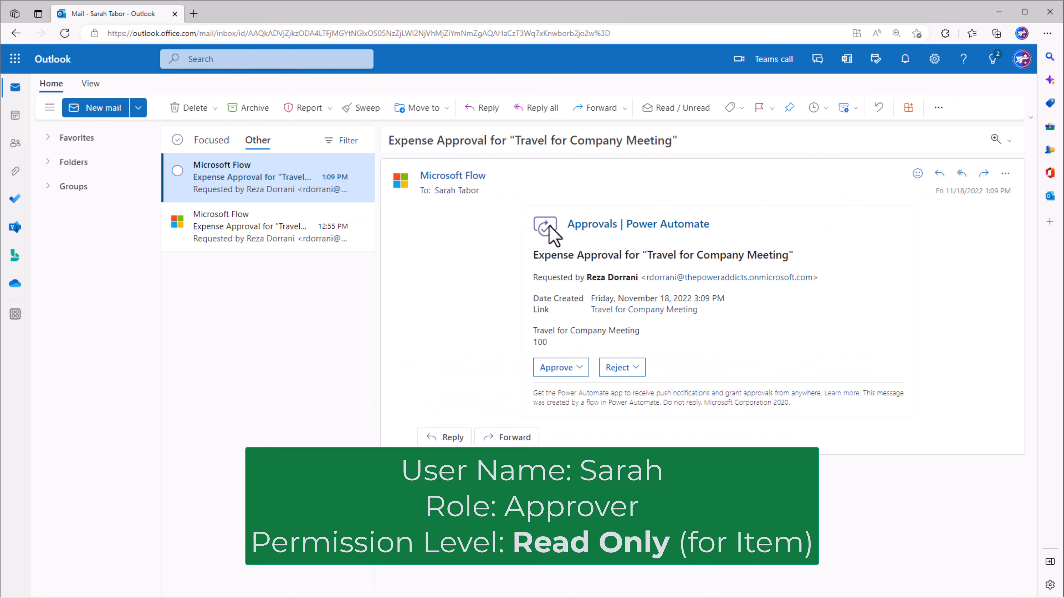
# - Open the linked Travel for Company Meeting item from the first approver's email and check whether its Approval Info and Description can be edited
pyautogui.click(644, 314)
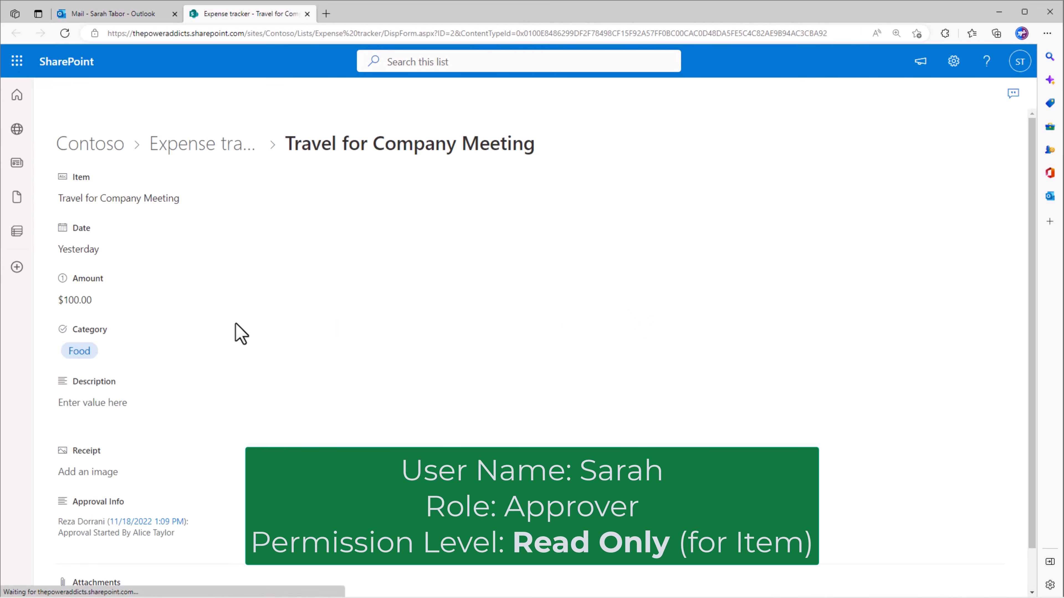
pyautogui.click(173, 503)
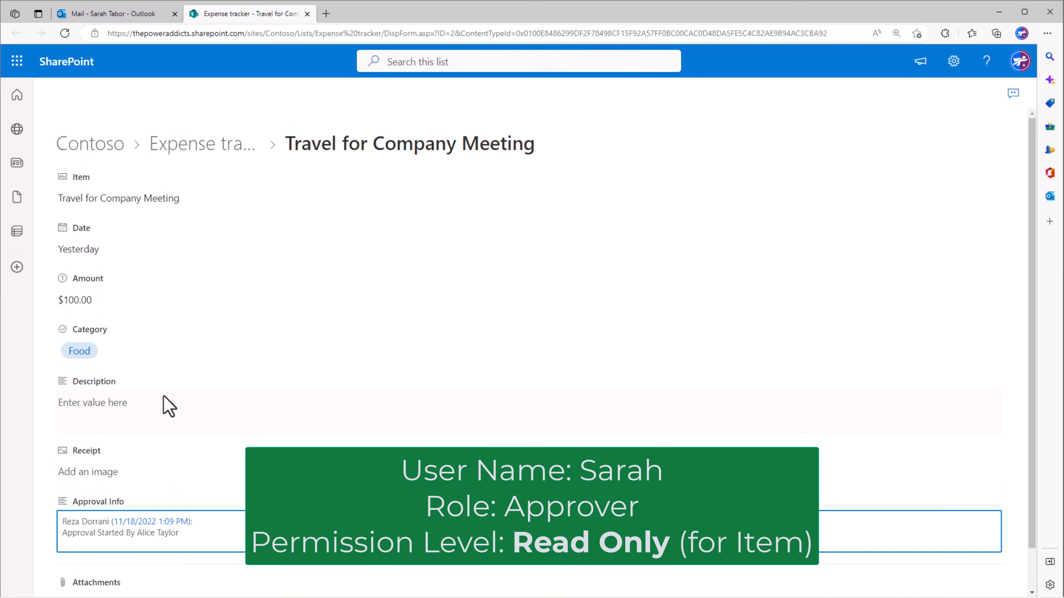
pyautogui.click(169, 430)
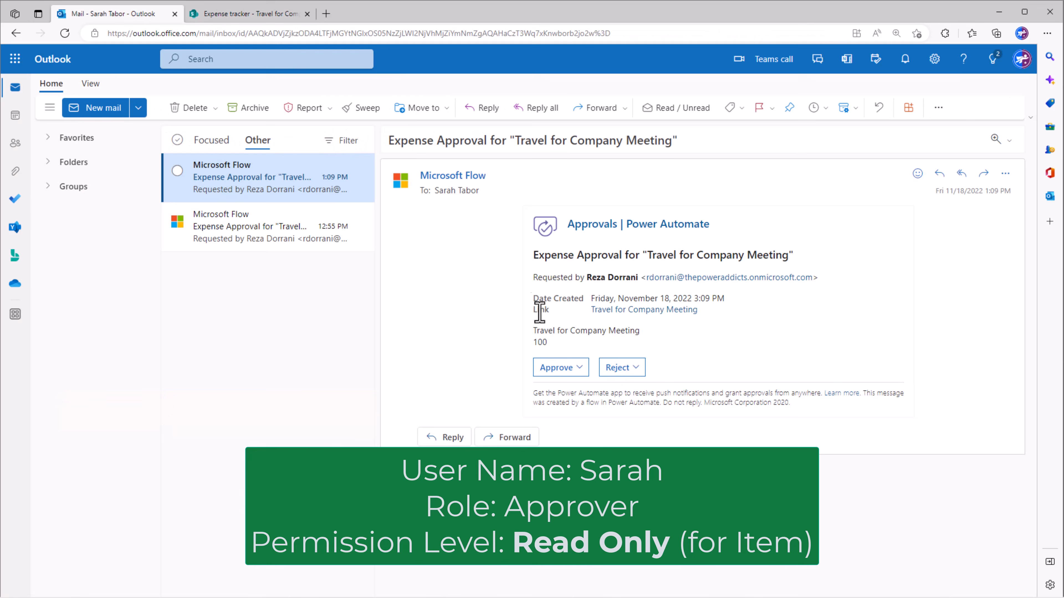
# - Approve the Travel for Company Meeting request from the first approver's email with the comment Looks good
pyautogui.click(582, 370)
pyautogui.click(565, 377)
pyautogui.write('Looks good')
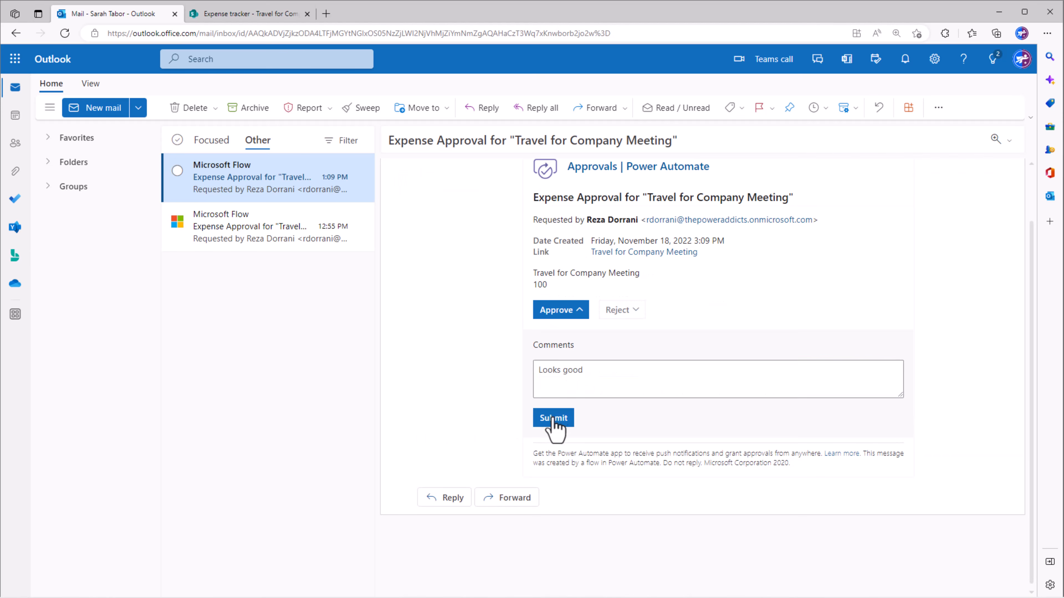
pyautogui.click(553, 418)
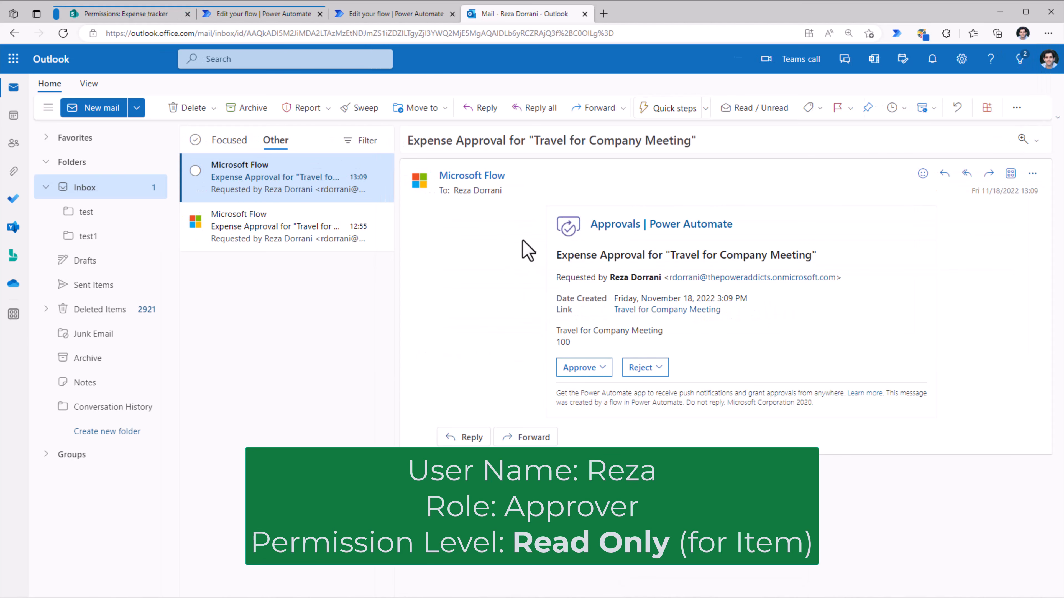
# - Approve the Travel for Company Meeting request from the second approver's email with the comment Ok
pyautogui.click(580, 369)
pyautogui.click(591, 379)
pyautogui.write('Ok')
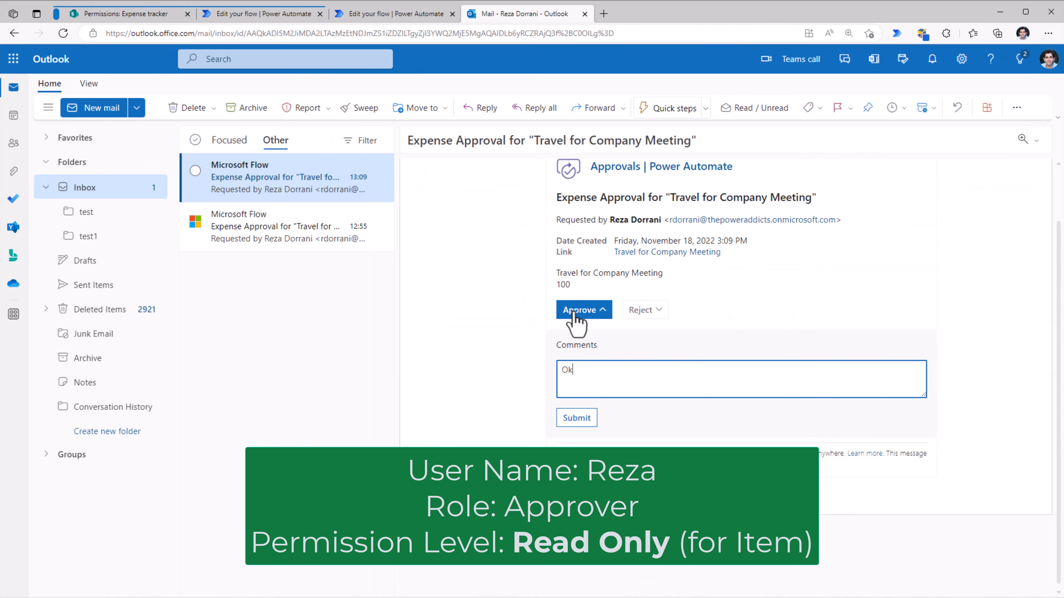
pyautogui.click(575, 424)
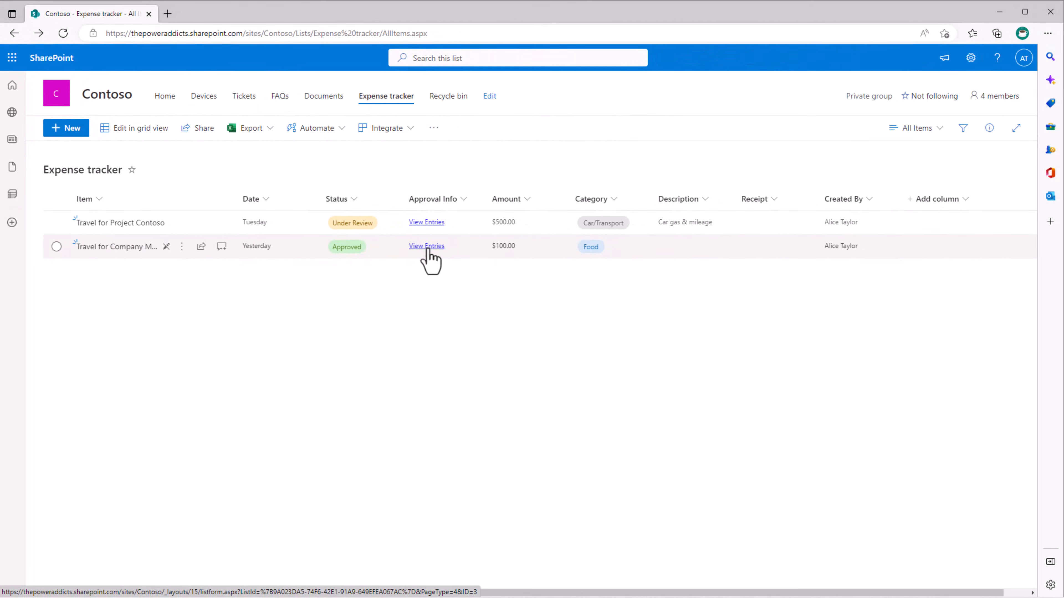
# - As the item's creator, view the Approval Info entries of Travel for Company Meeting in the Expense tracker list
pyautogui.click(426, 246)
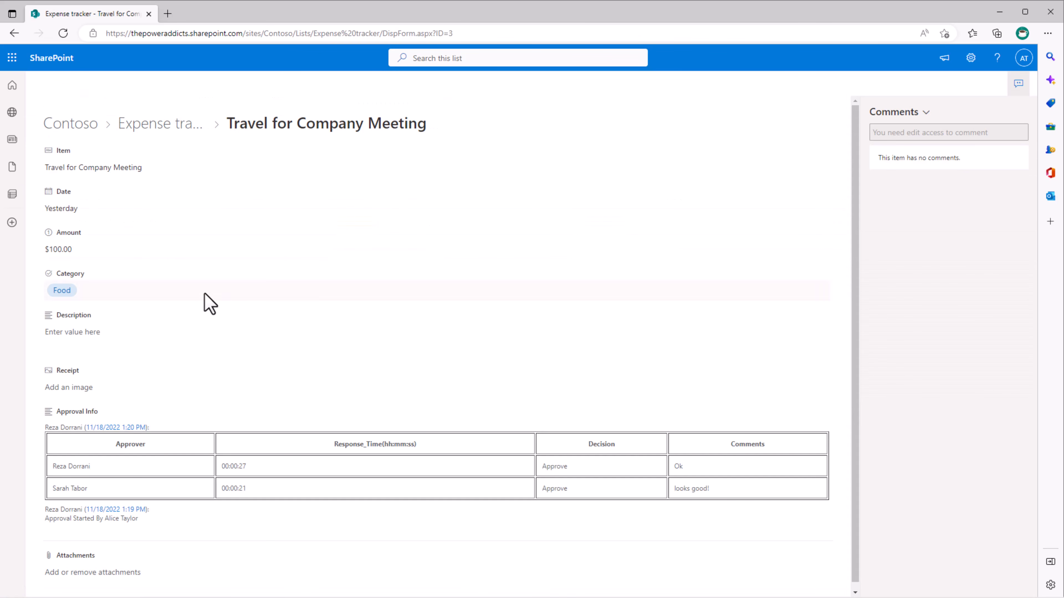
pyautogui.scroll(-1, 252, 308)
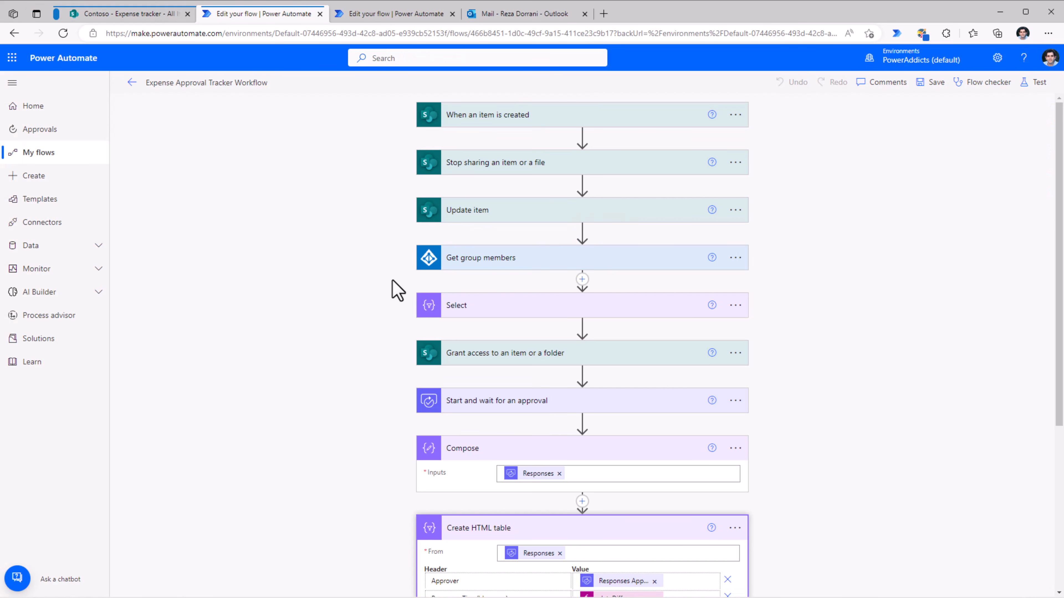
# - Replace the flow's When an item is created trigger with the SharePoint trigger When an item is created or modified
pyautogui.click(486, 119)
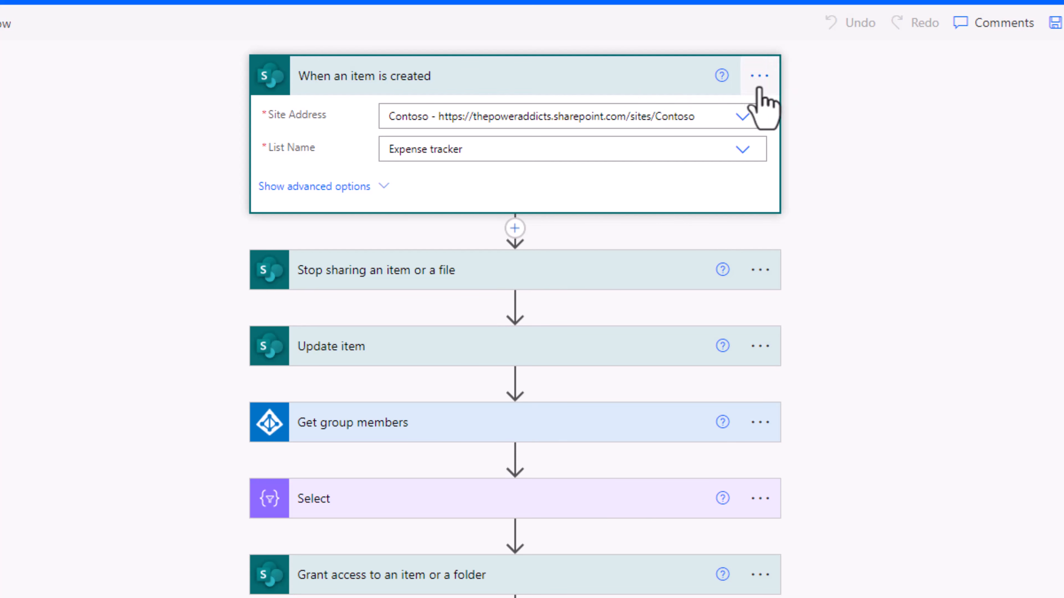
pyautogui.click(759, 76)
pyautogui.click(835, 329)
pyautogui.click(450, 436)
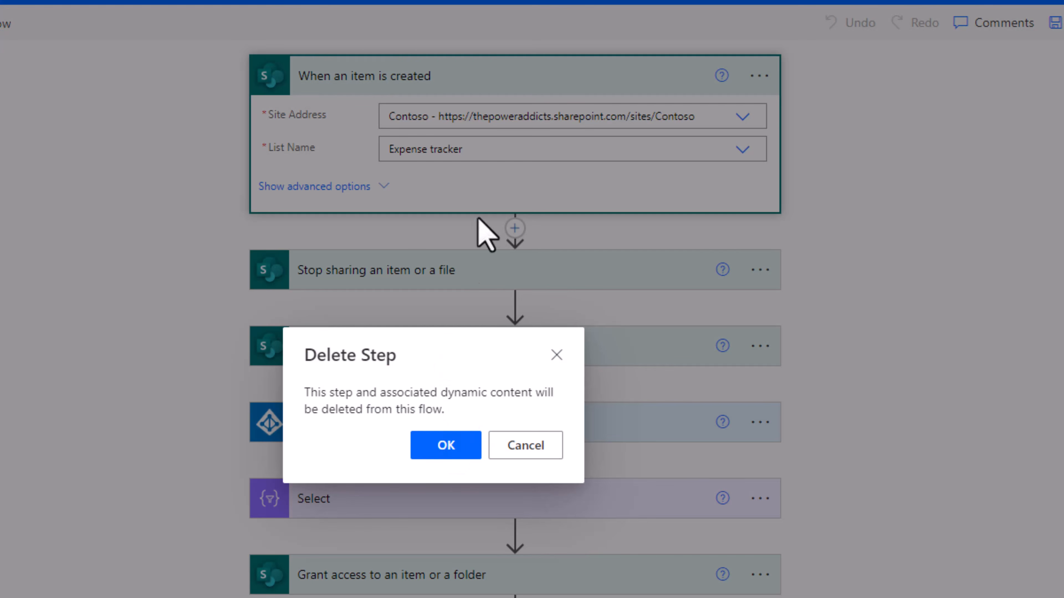
pyautogui.write('when an item is')
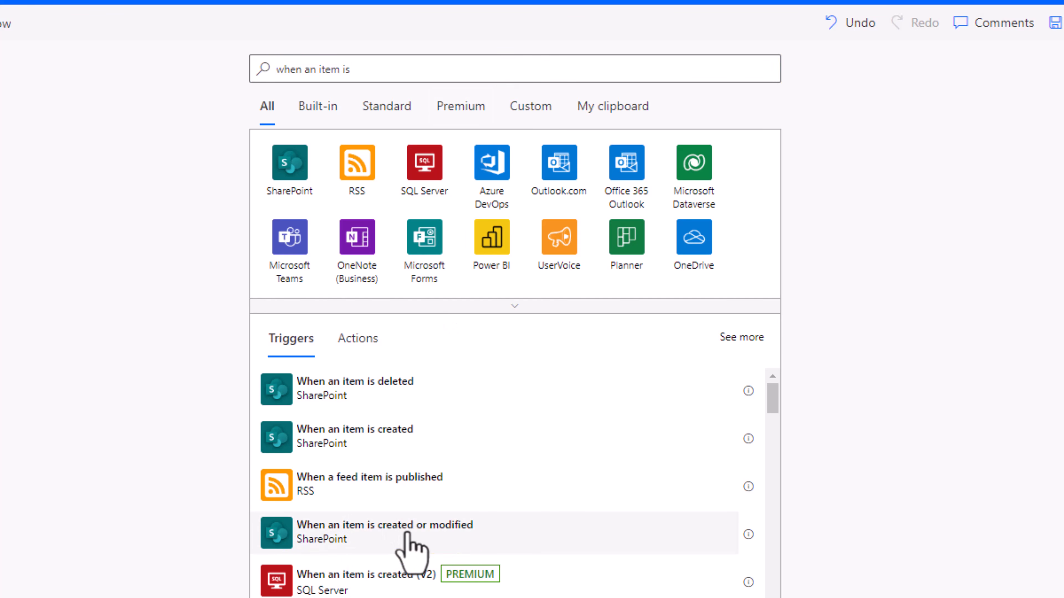
pyautogui.click(412, 544)
# - Point the new trigger at the Contoso site and the Expense tracker list
pyautogui.click(502, 117)
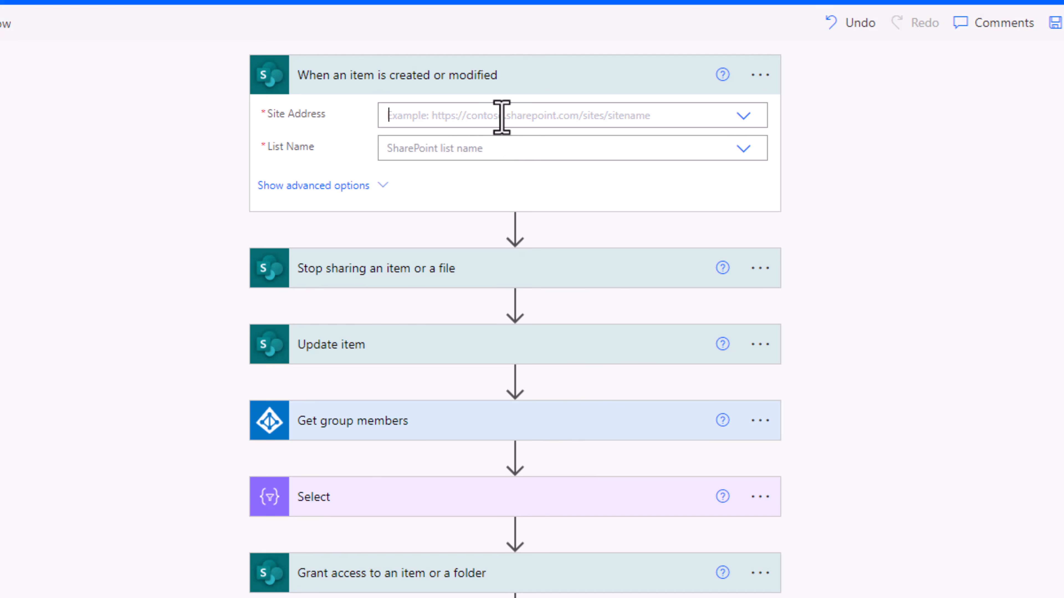
pyautogui.click(419, 149)
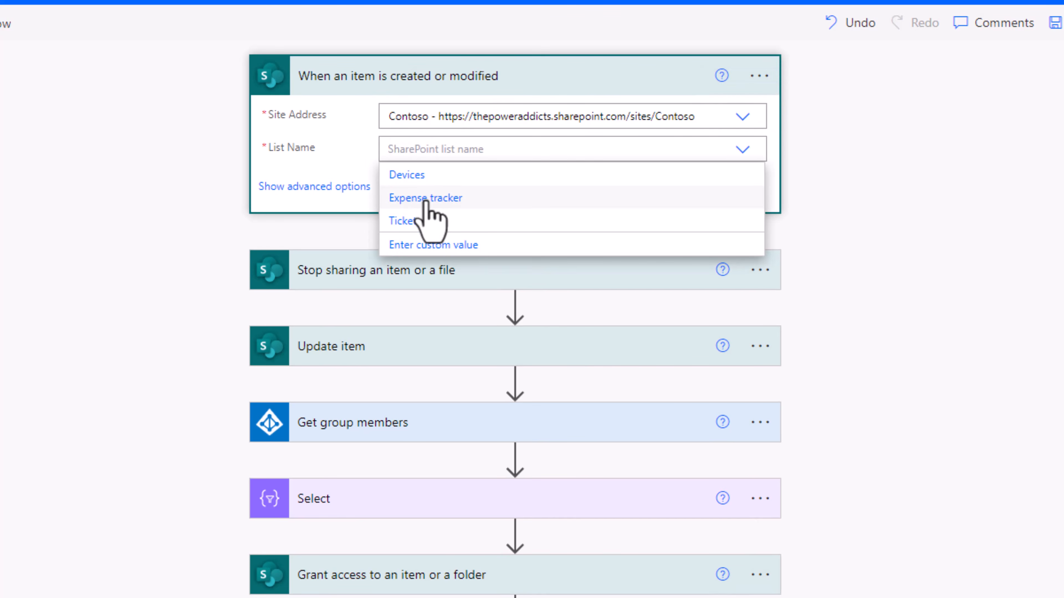
pyautogui.click(427, 198)
# - Set the Stop sharing action's Id to the ID from the When an item is created or modified trigger
pyautogui.click(442, 269)
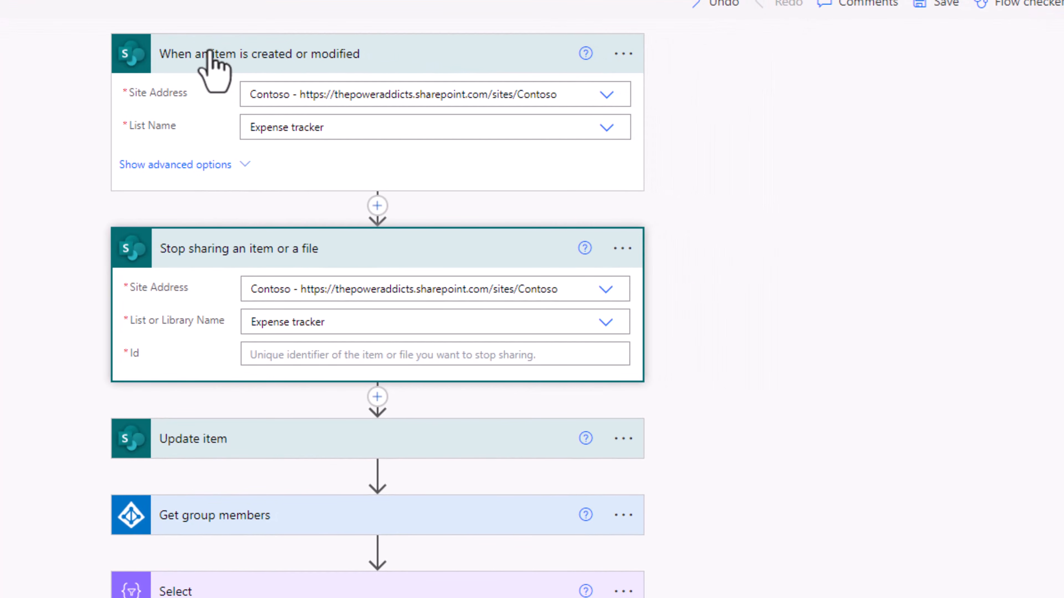
pyautogui.click(263, 355)
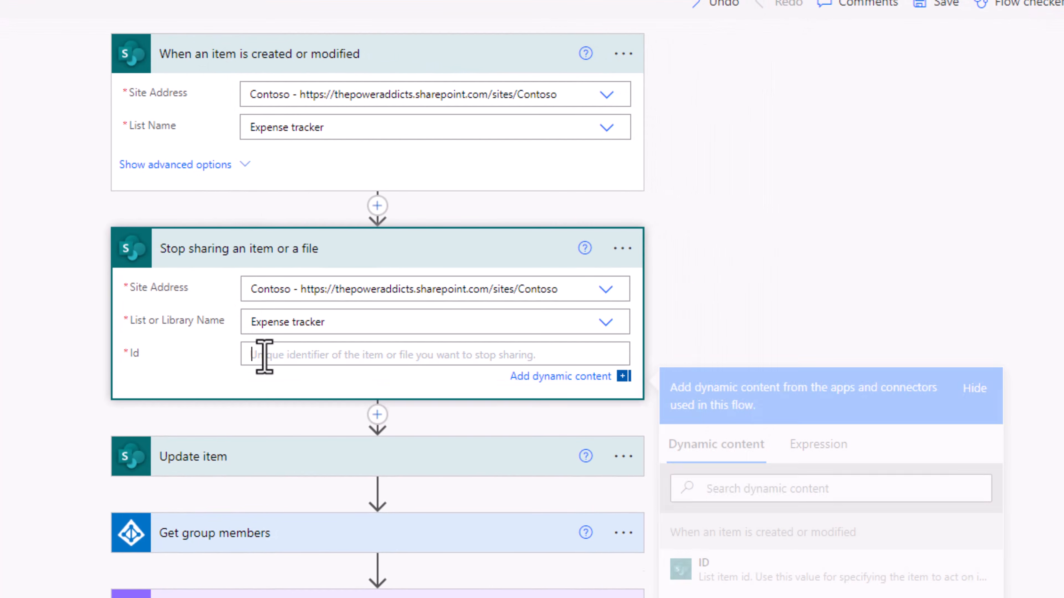
pyautogui.click(760, 570)
# - In the Update item action, set Id and Title to the new trigger's ID and Title
pyautogui.click(293, 474)
pyautogui.scroll(-5, 312, 520)
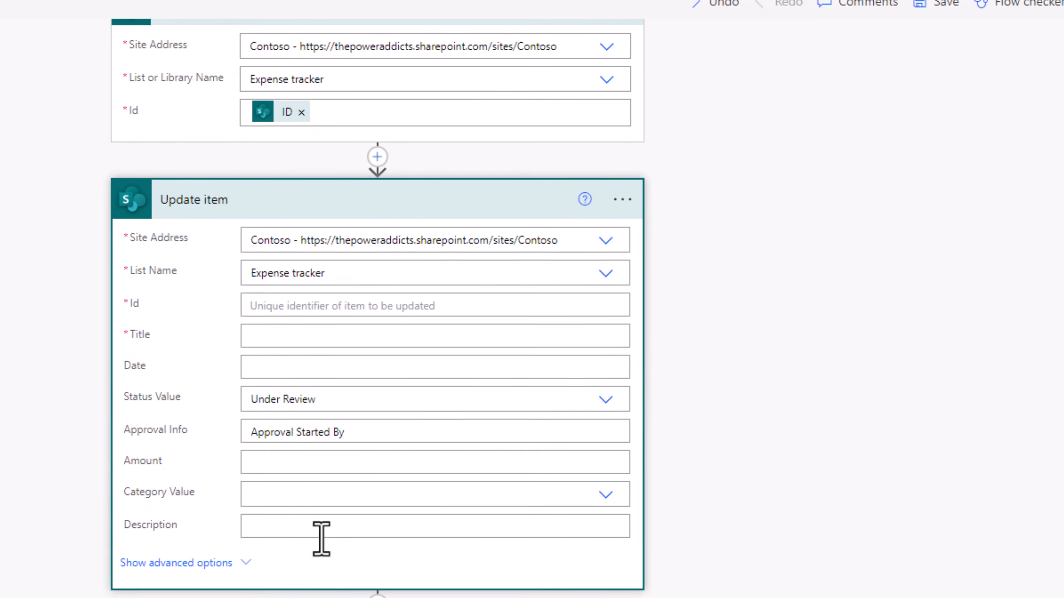
pyautogui.click(273, 305)
pyautogui.click(712, 519)
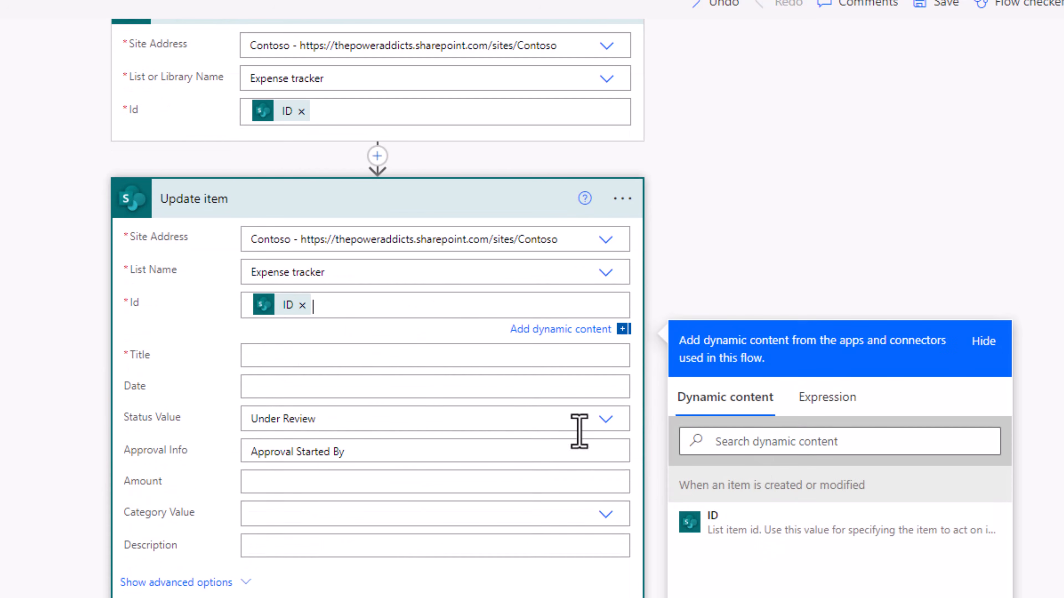
pyautogui.click(326, 357)
pyautogui.click(768, 486)
pyautogui.write('title')
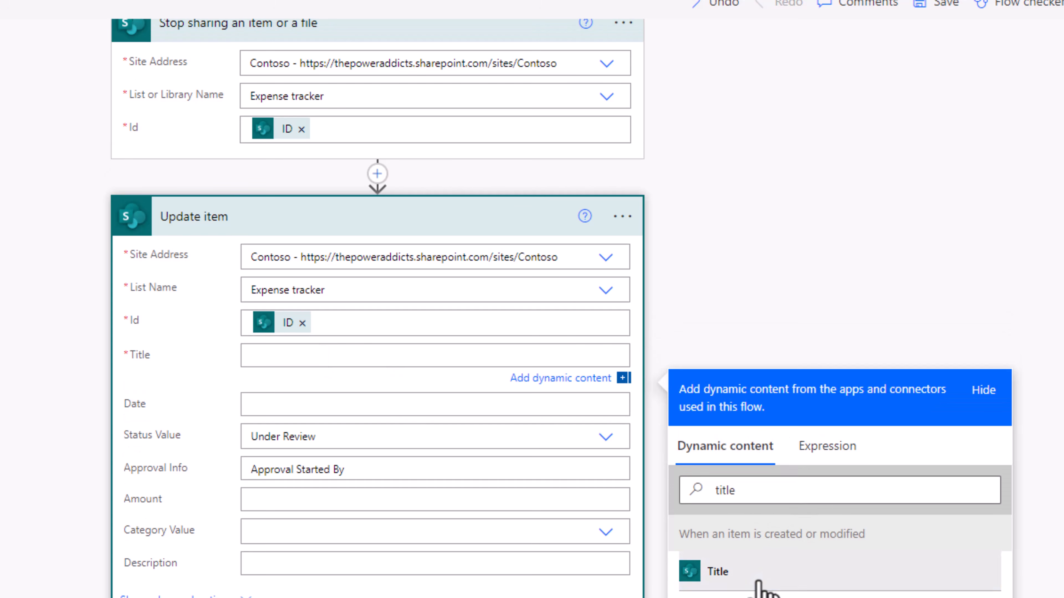
pyautogui.click(759, 580)
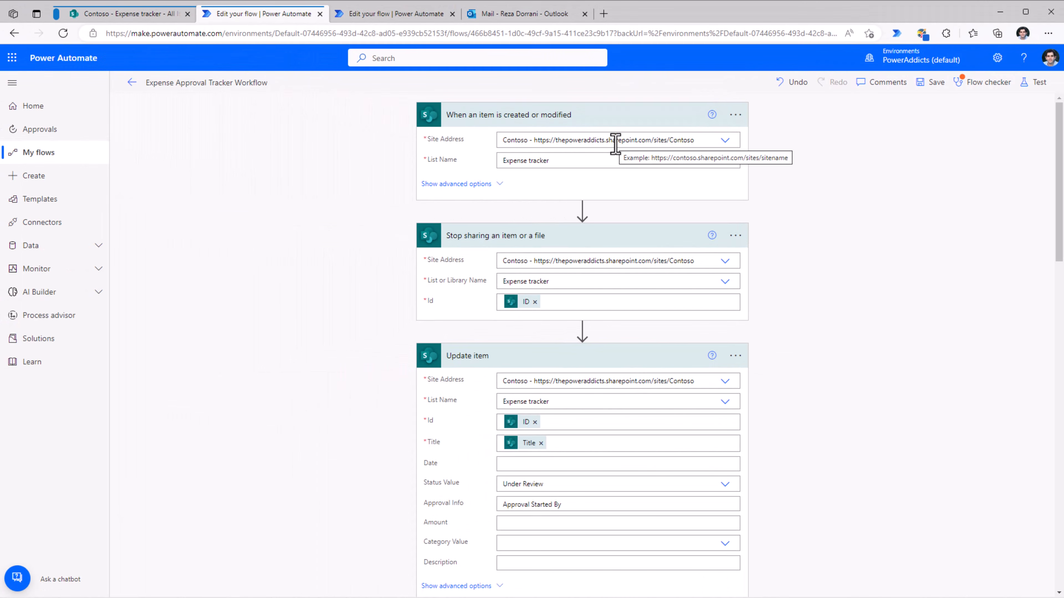
# - Review the flow checker's warnings for the update actions and close the checker
pyautogui.click(975, 89)
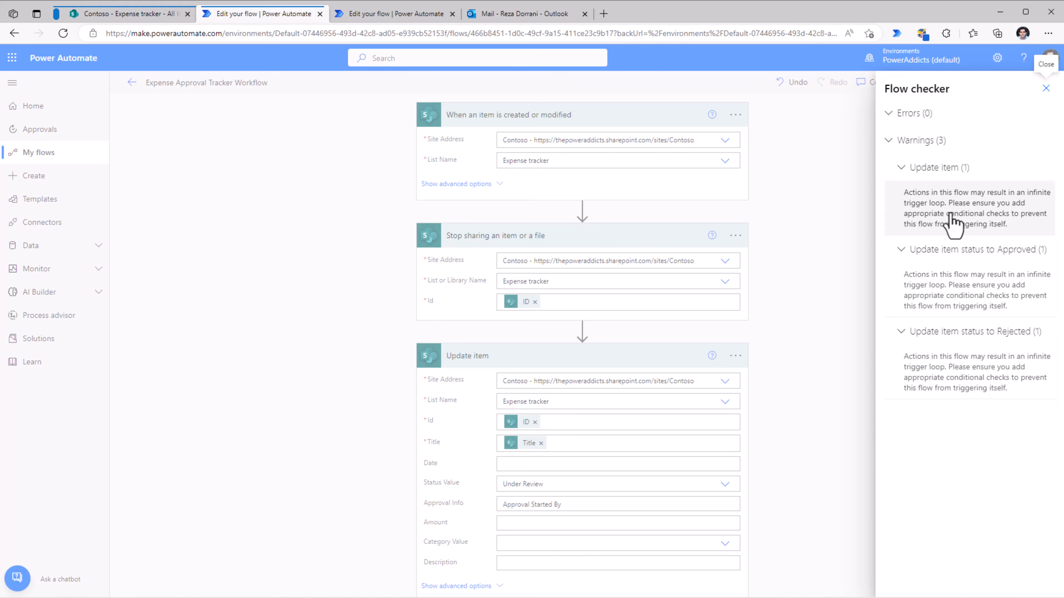
pyautogui.click(849, 210)
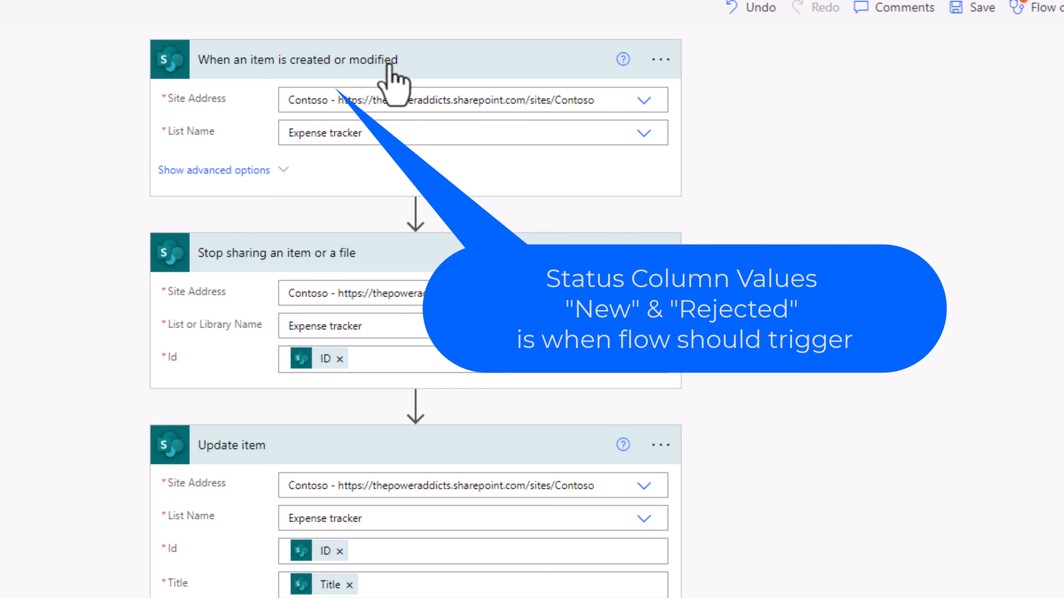
# - Add a Data Operation Compose action between the trigger and the Stop sharing action
pyautogui.click(415, 210)
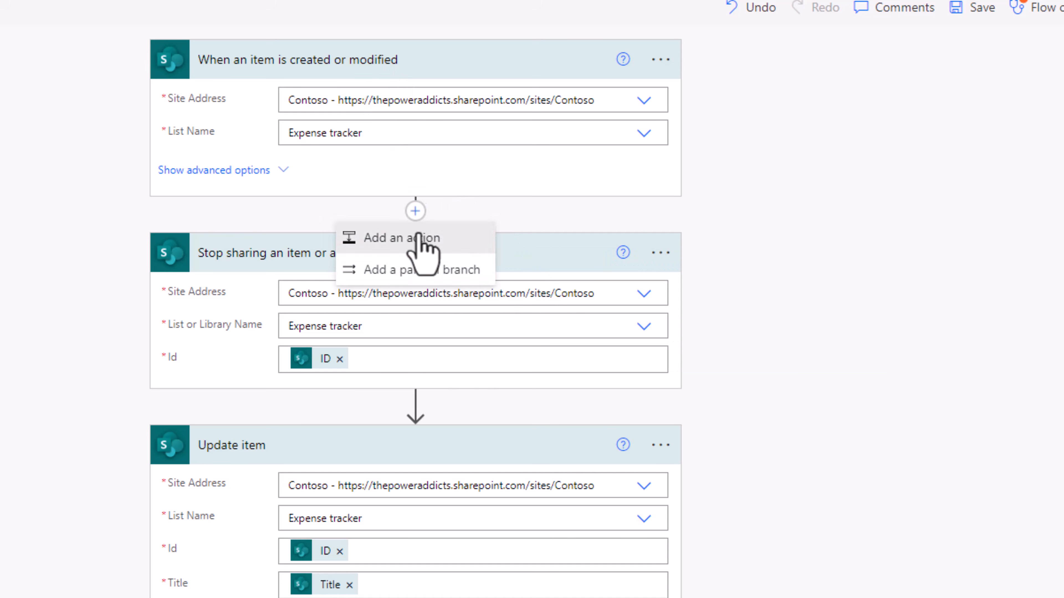
pyautogui.click(418, 238)
pyautogui.write('com')
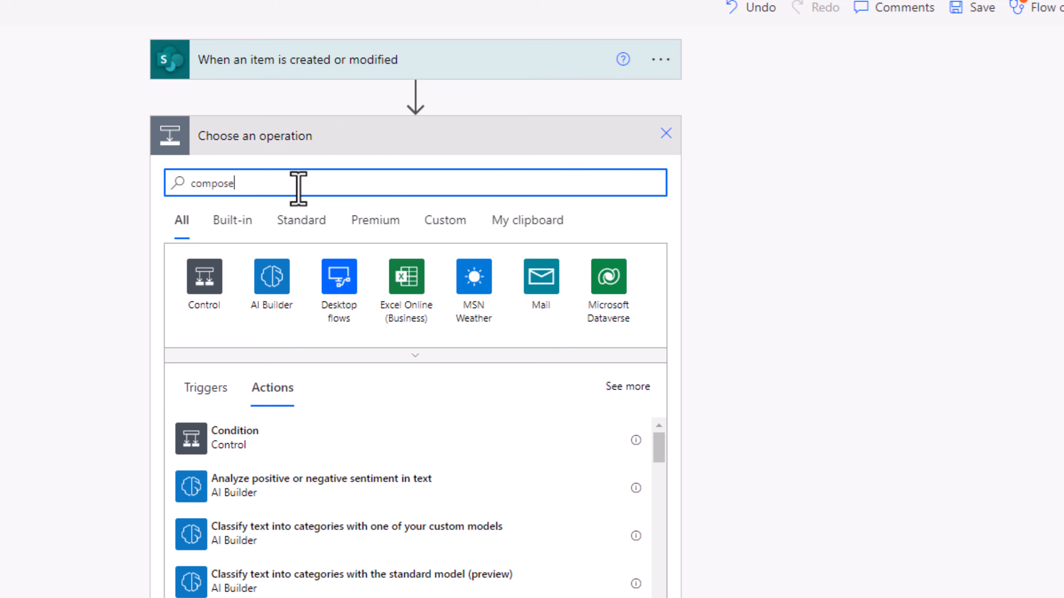
pyautogui.write('pose')
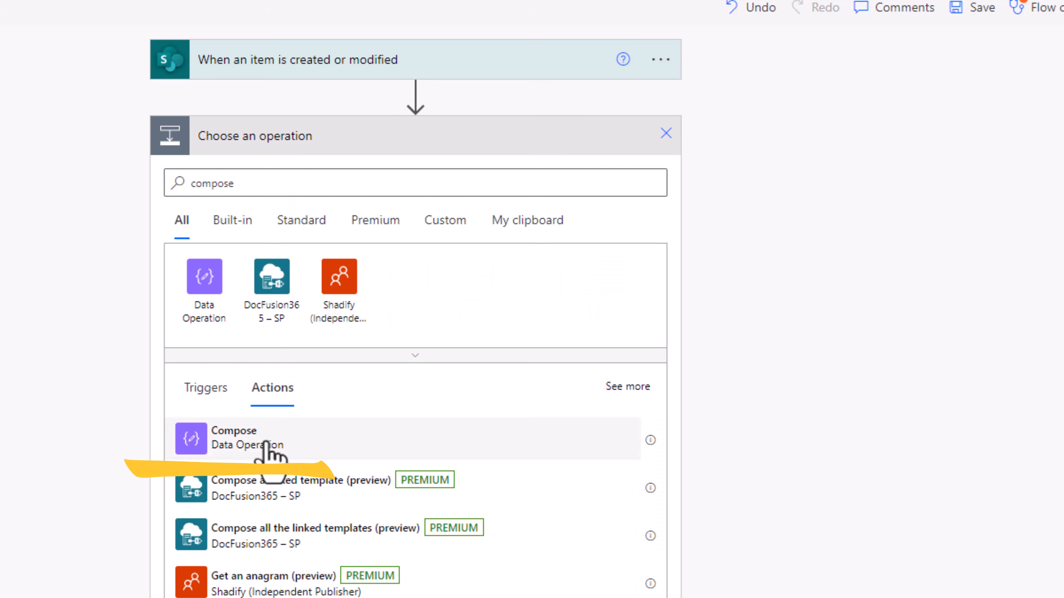
pyautogui.click(209, 437)
# - Set the Compose 2 input to the expression equals(triggerOutputs()?['body/Status/Value'],'New') using the trigger's Status Value
pyautogui.click(297, 174)
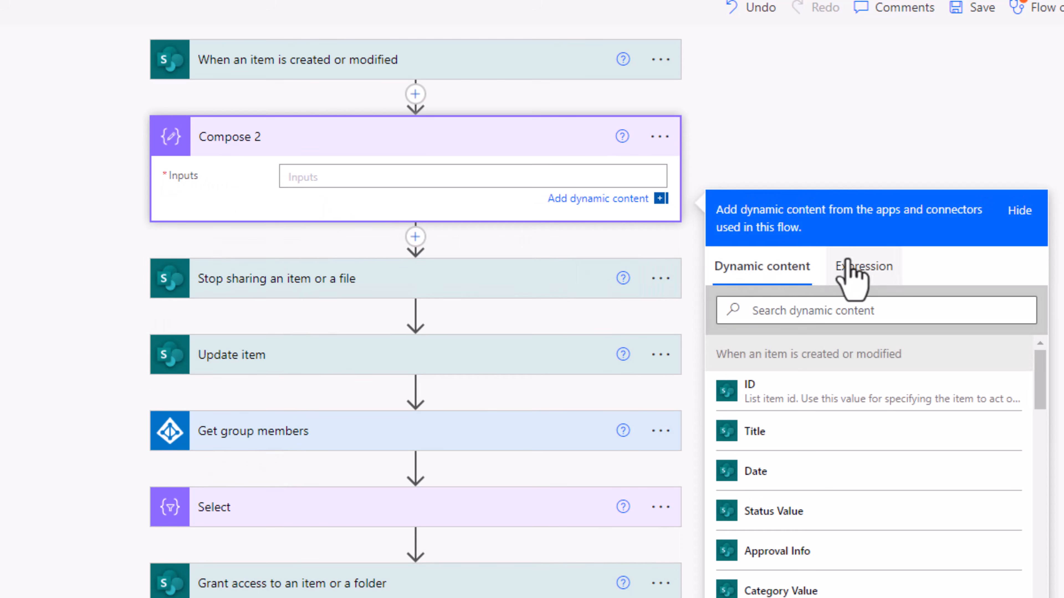
pyautogui.click(852, 267)
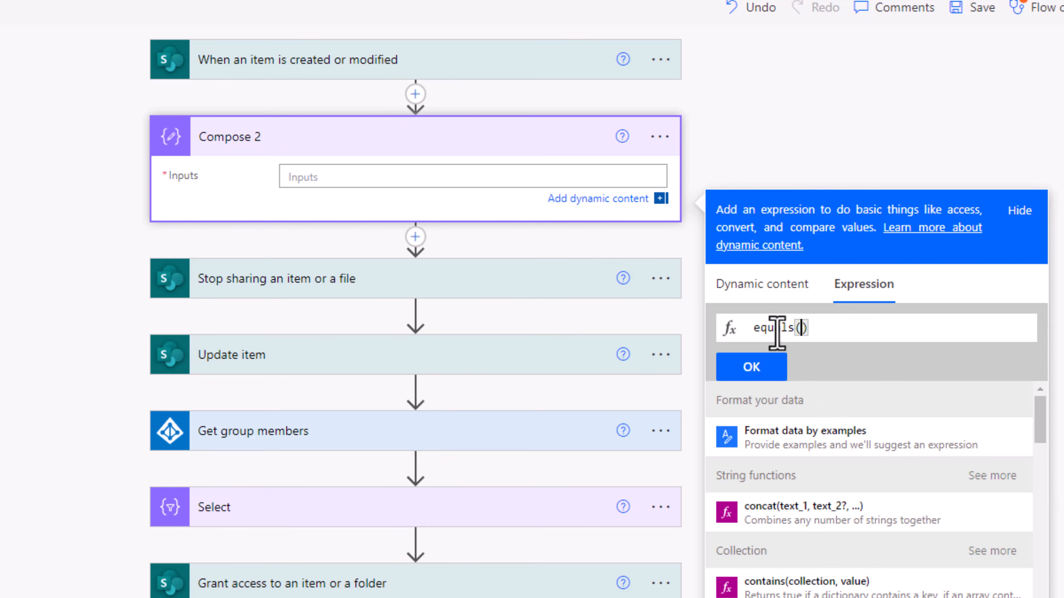
pyautogui.click(775, 289)
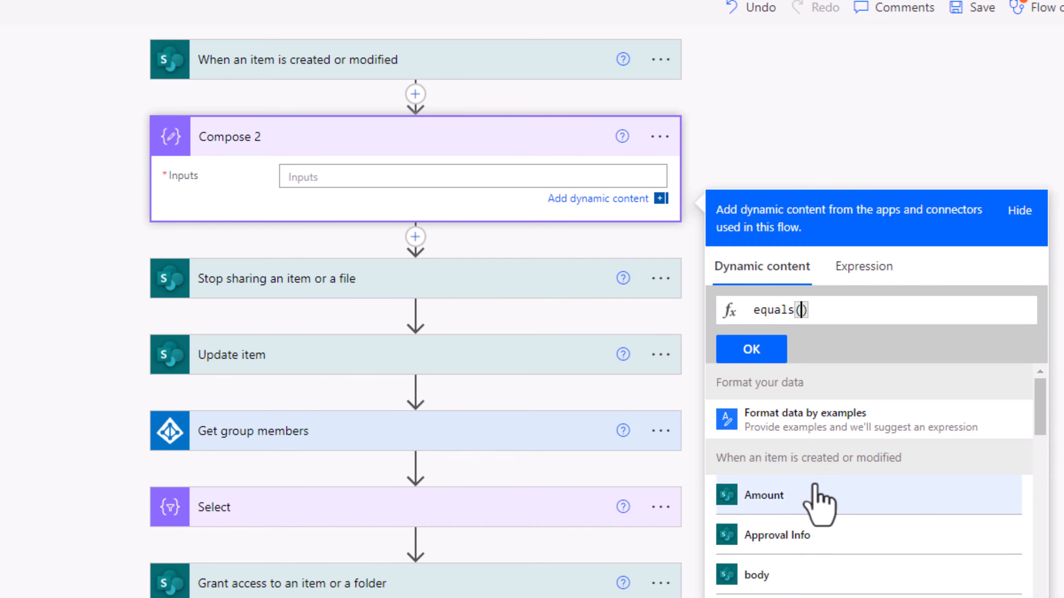
pyautogui.scroll(-10, 814, 484)
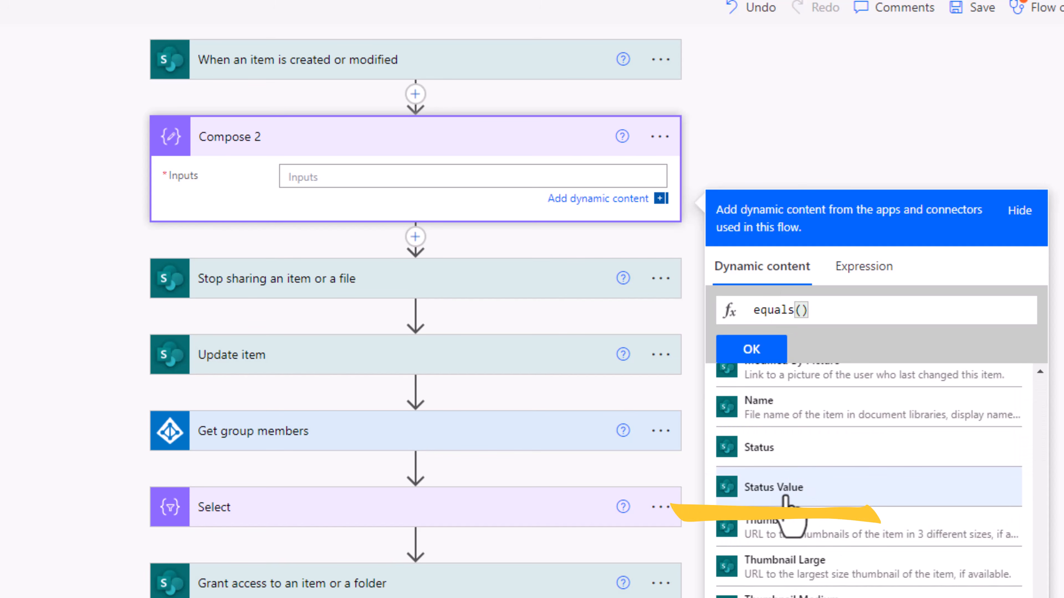
pyautogui.click(787, 491)
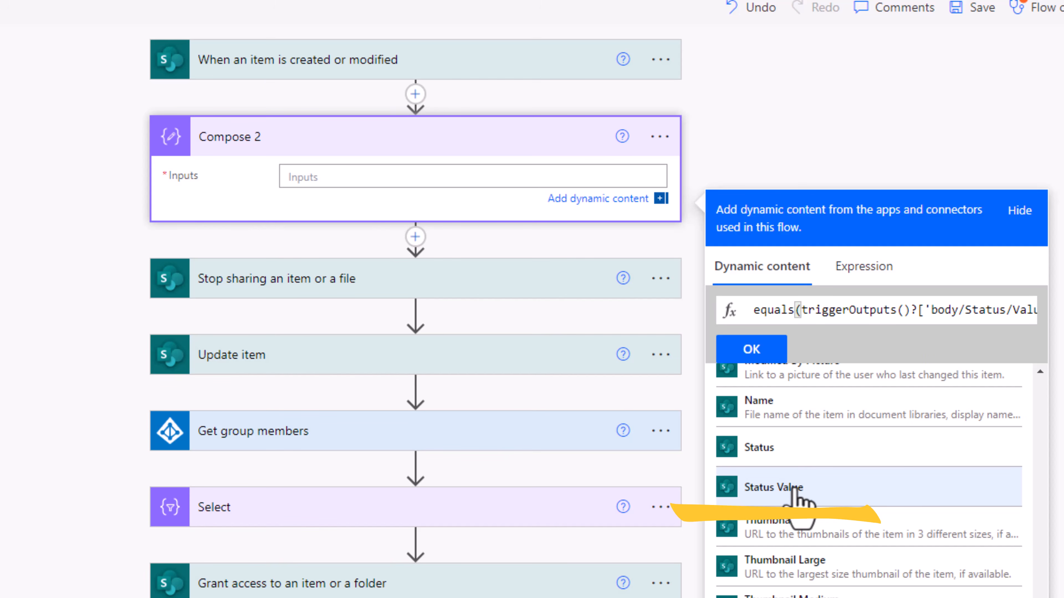
pyautogui.write(",'New")
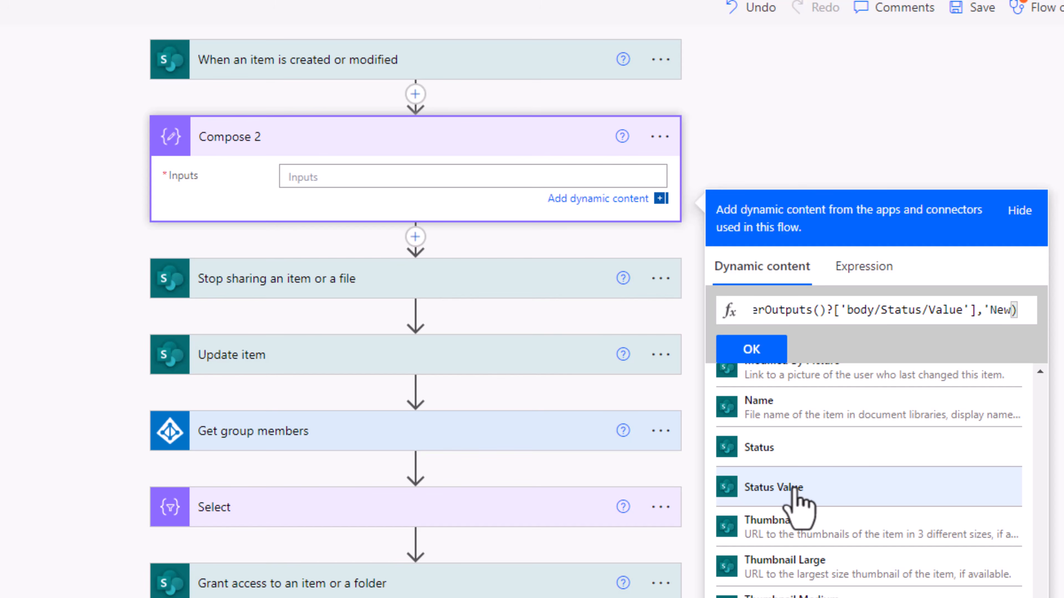
pyautogui.write("'")
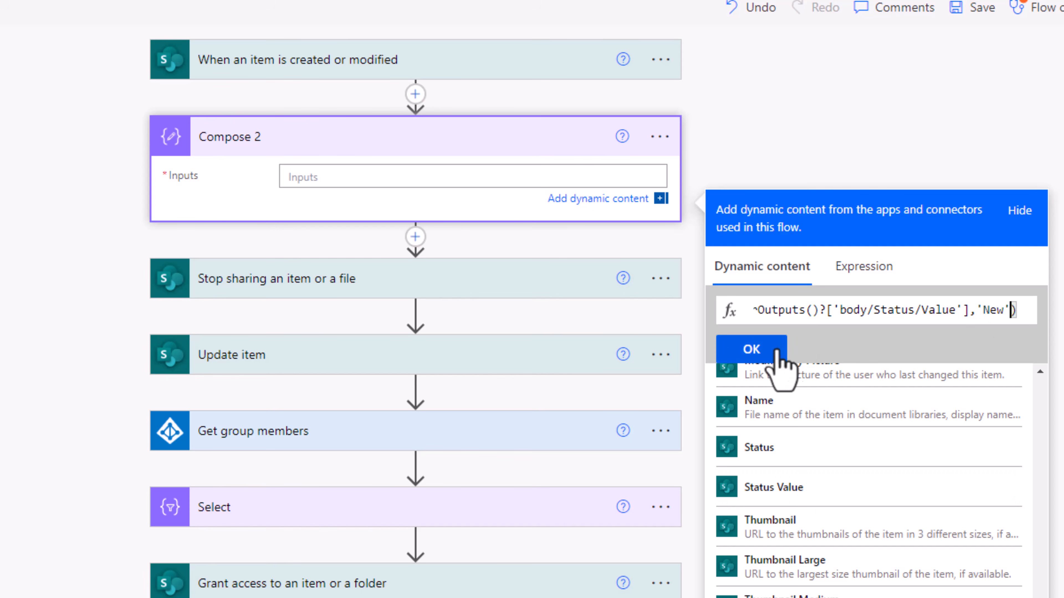
pyautogui.click(754, 351)
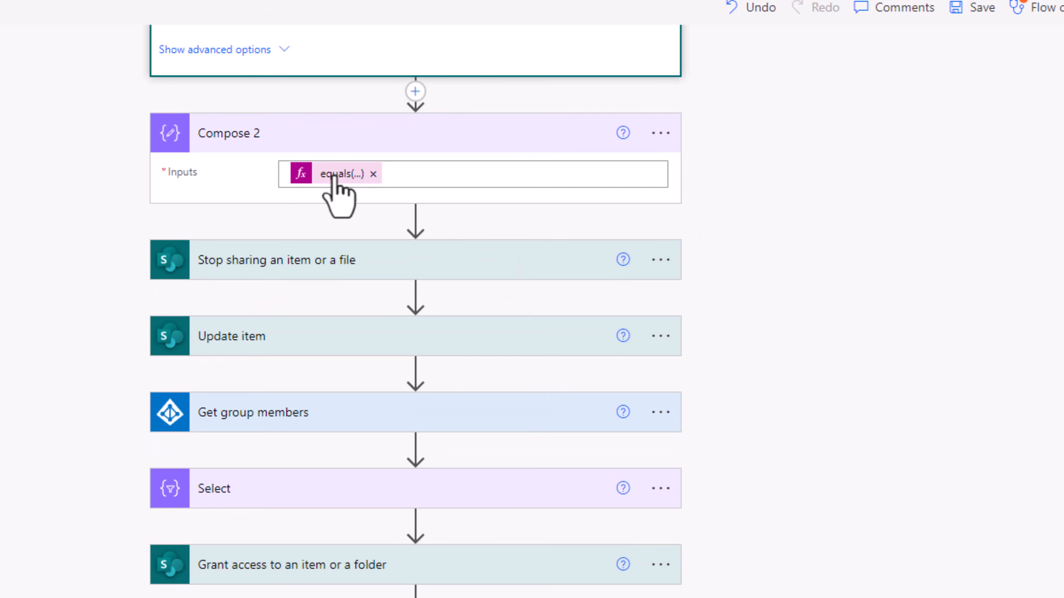
# - Copy the Compose 2 expression into a new trigger condition for When an item is created or modified, prefixed with @
pyautogui.click(343, 178)
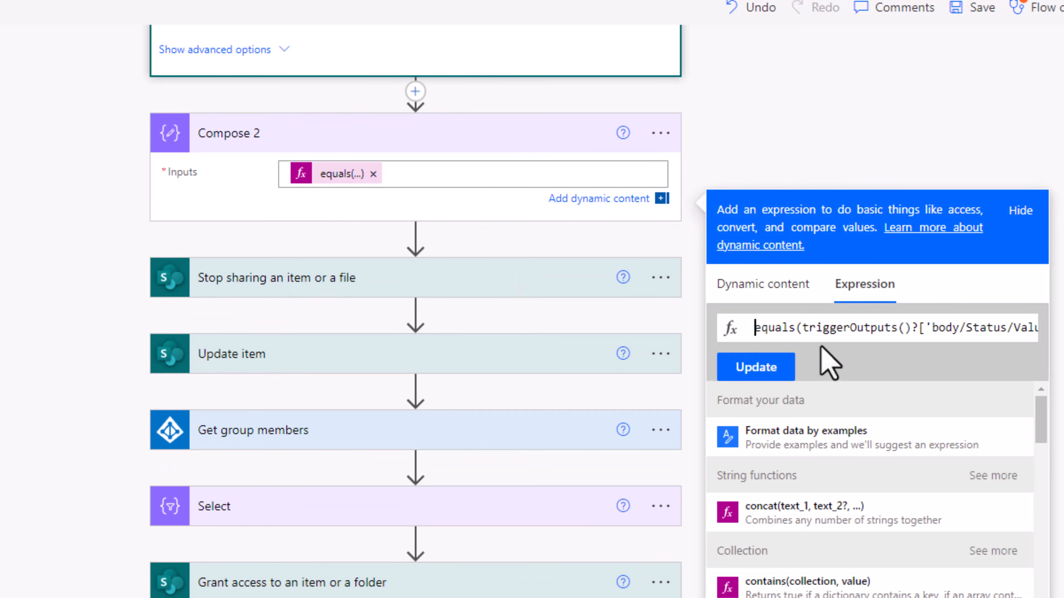
pyautogui.hotkey('ctrl', 'a')
pyautogui.click(801, 148)
pyautogui.scroll(2, 706, 238)
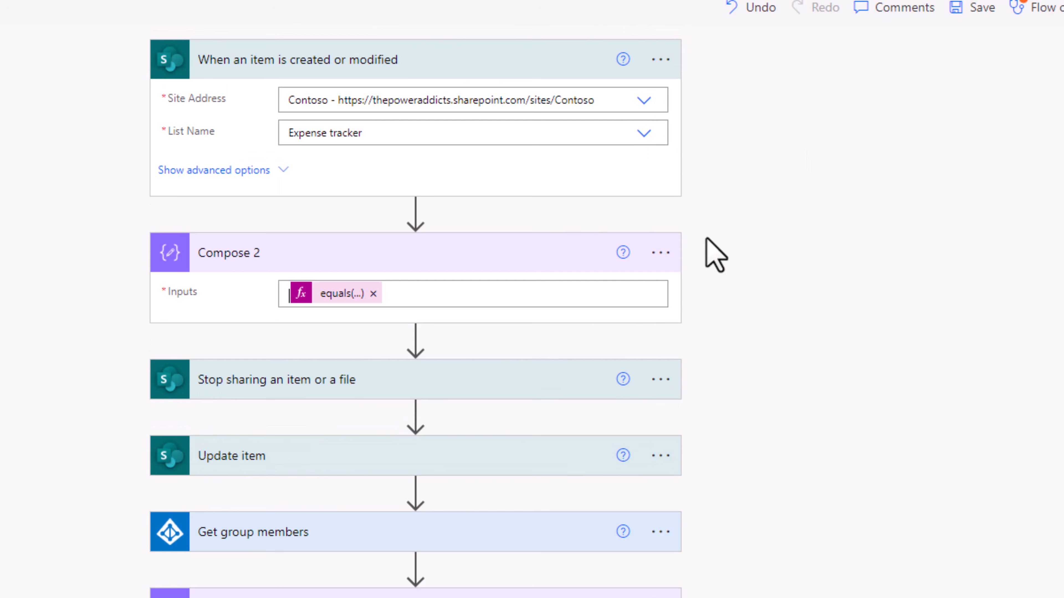
pyautogui.click(661, 62)
pyautogui.click(737, 214)
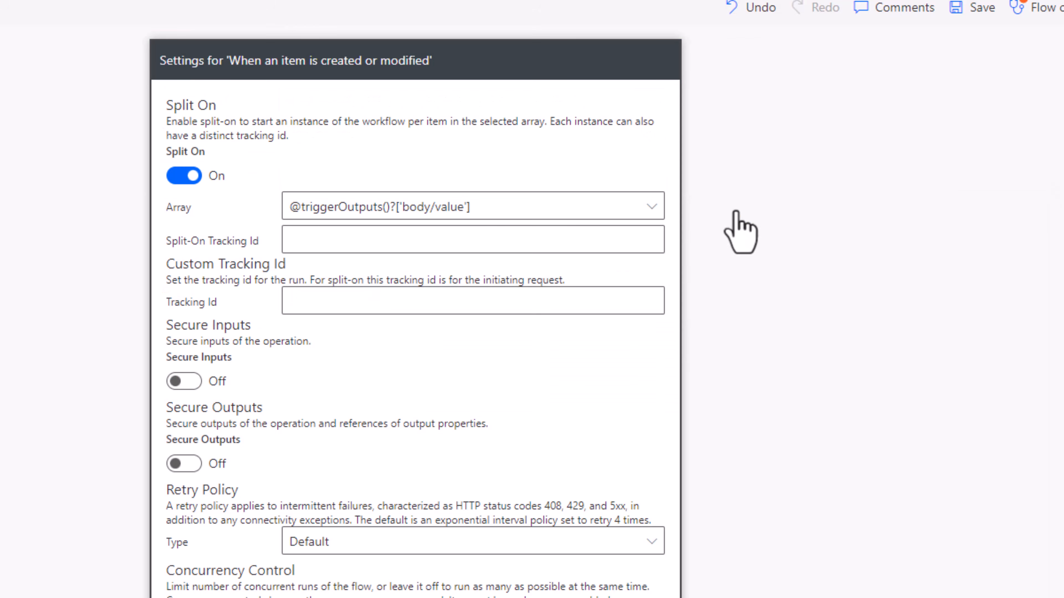
pyautogui.scroll(-5, 269, 569)
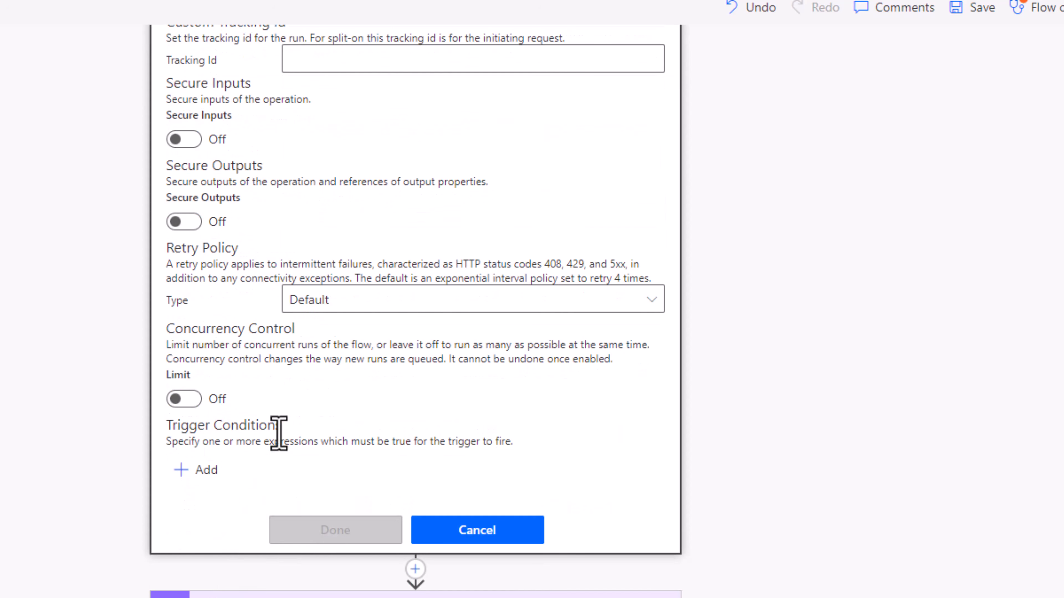
pyautogui.click(202, 470)
pyautogui.write("equals(triggerOutputs()?['body/Status/Value'],'New')")
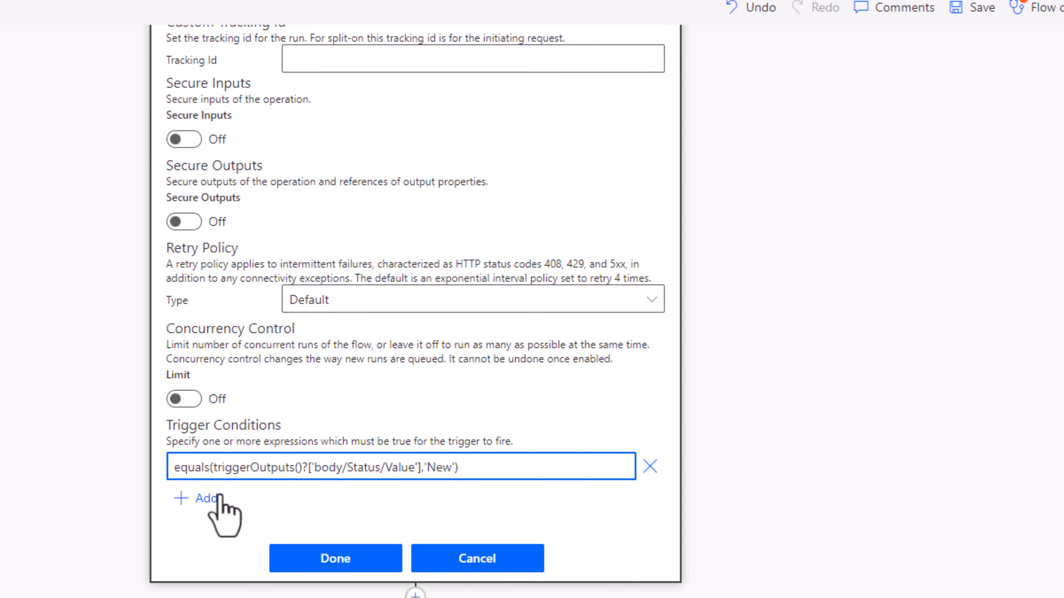
pyautogui.click(176, 466)
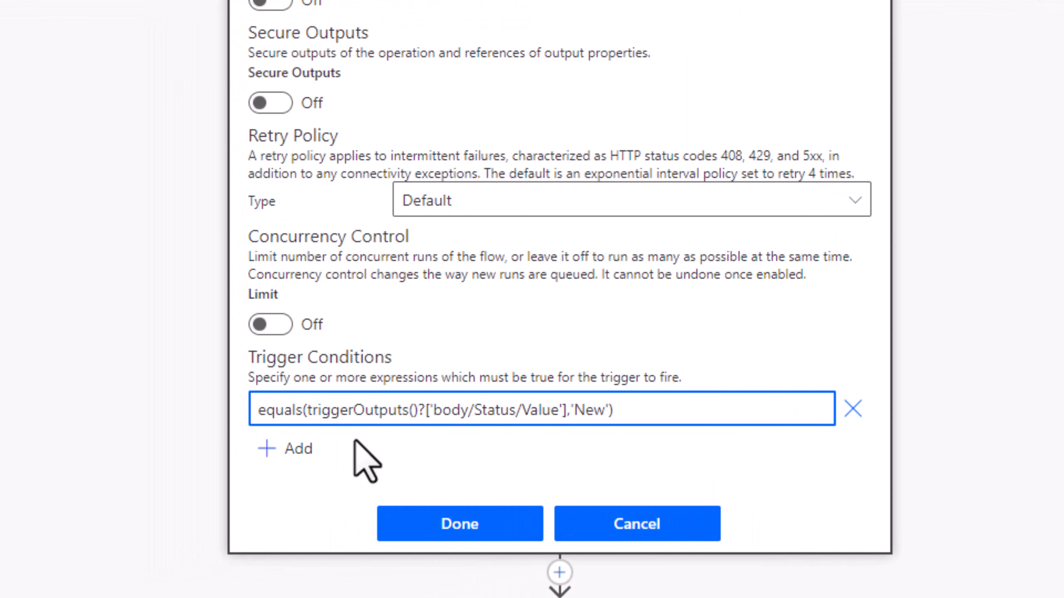
pyautogui.write('@')
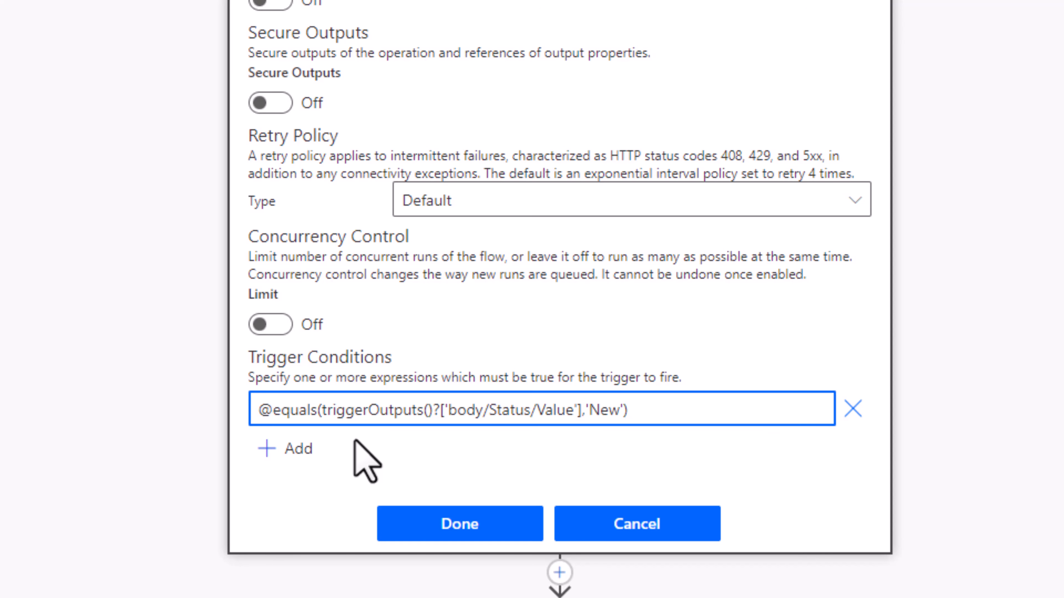
# - Wrap the trigger condition in or() with a second equals check for the Status Value 'Rejected', and confirm the trigger settings
pyautogui.write('or(')
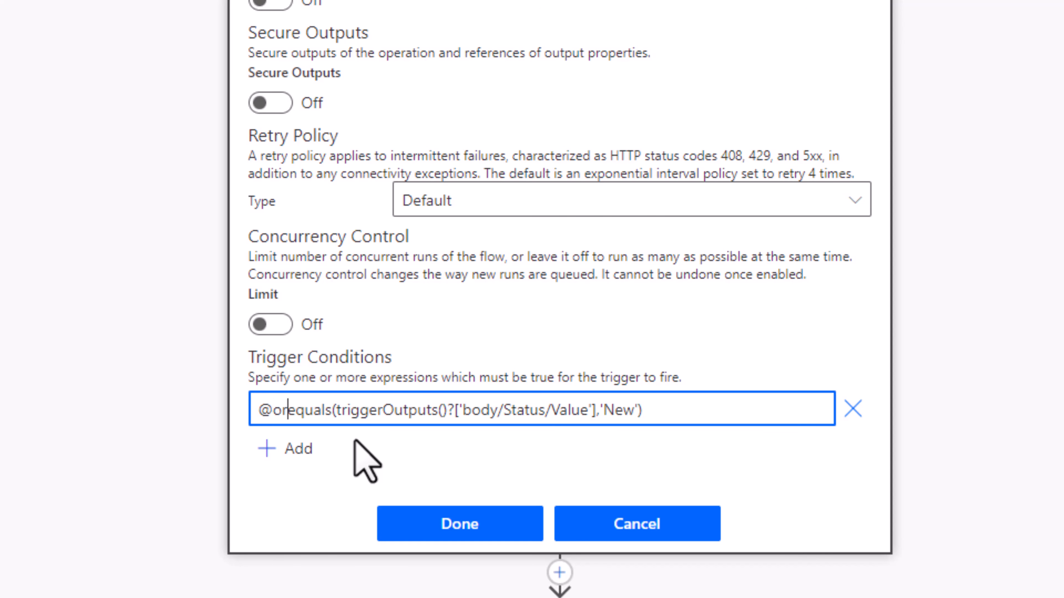
pyautogui.keyDown('shift'); pyautogui.click(660, 410); pyautogui.keyUp('shift')
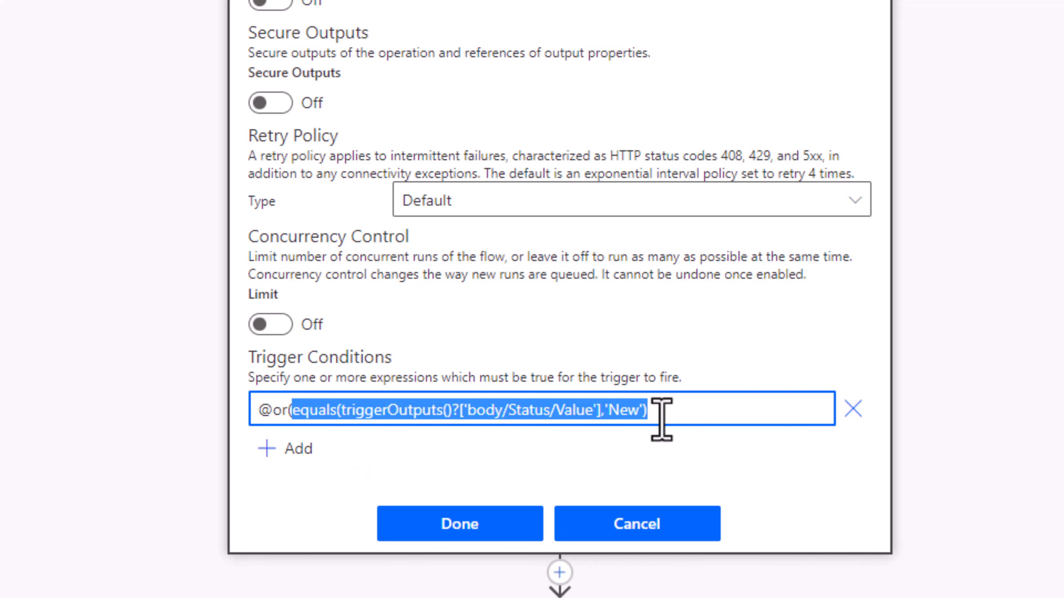
pyautogui.hotkey('ctrl', 'c')
pyautogui.press('End')
pyautogui.write(',')
pyautogui.hotkey('ctrl', 'v')
pyautogui.press('Left')
pyautogui.press('Left')
pyautogui.press('BackSpace')
pyautogui.press('BackSpace')
pyautogui.press('BackSpace')
pyautogui.write('Rejected')
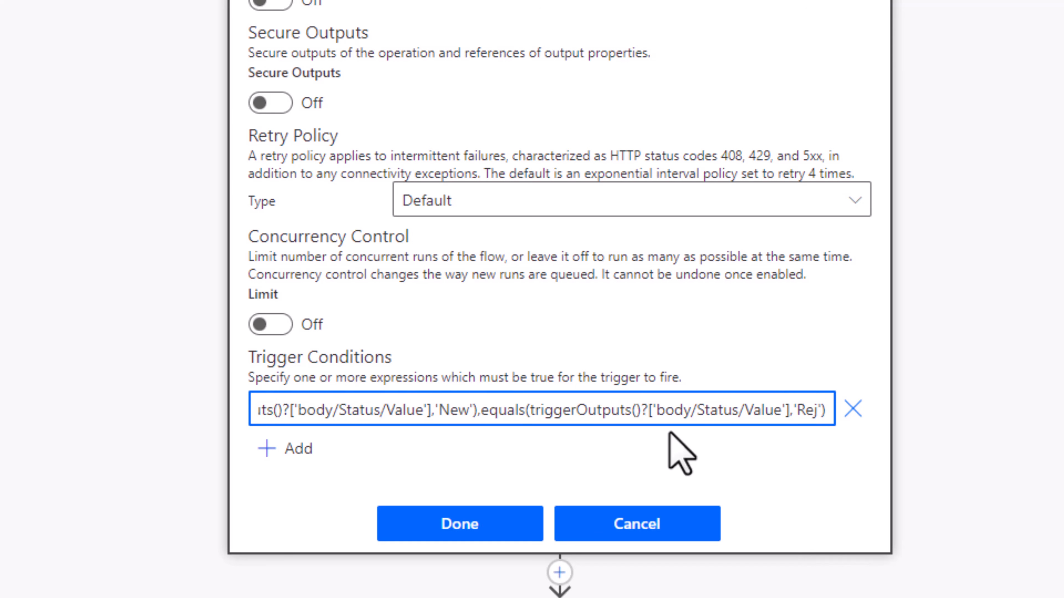
pyautogui.press('End')
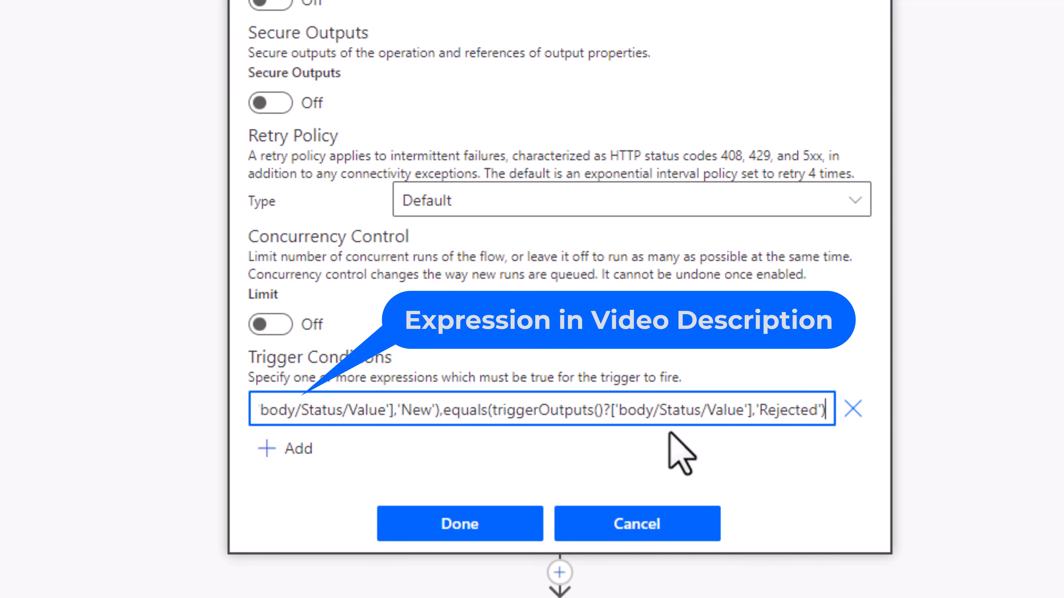
pyautogui.write(')')
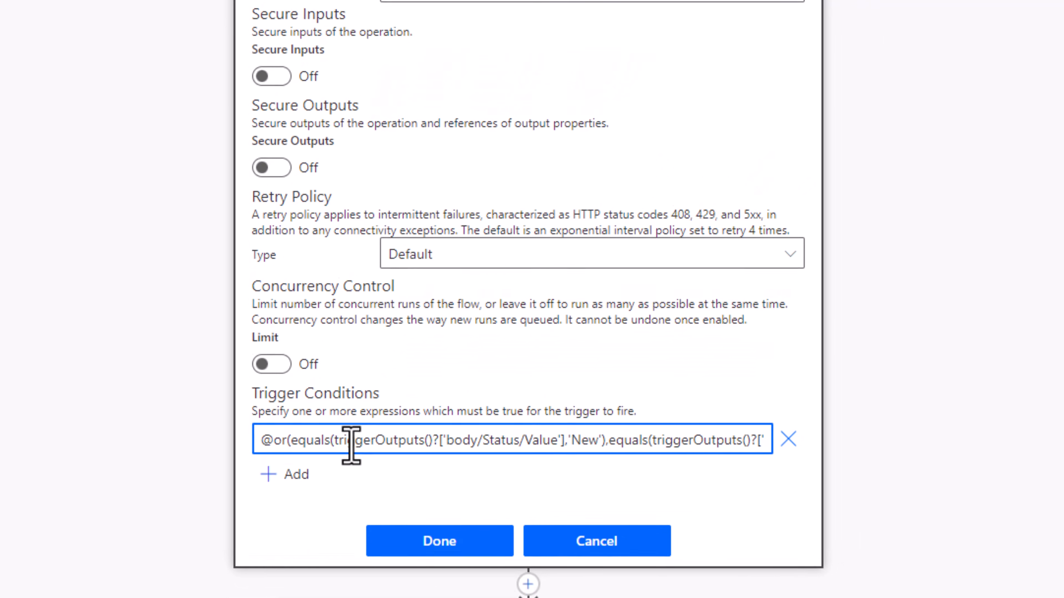
pyautogui.click(446, 545)
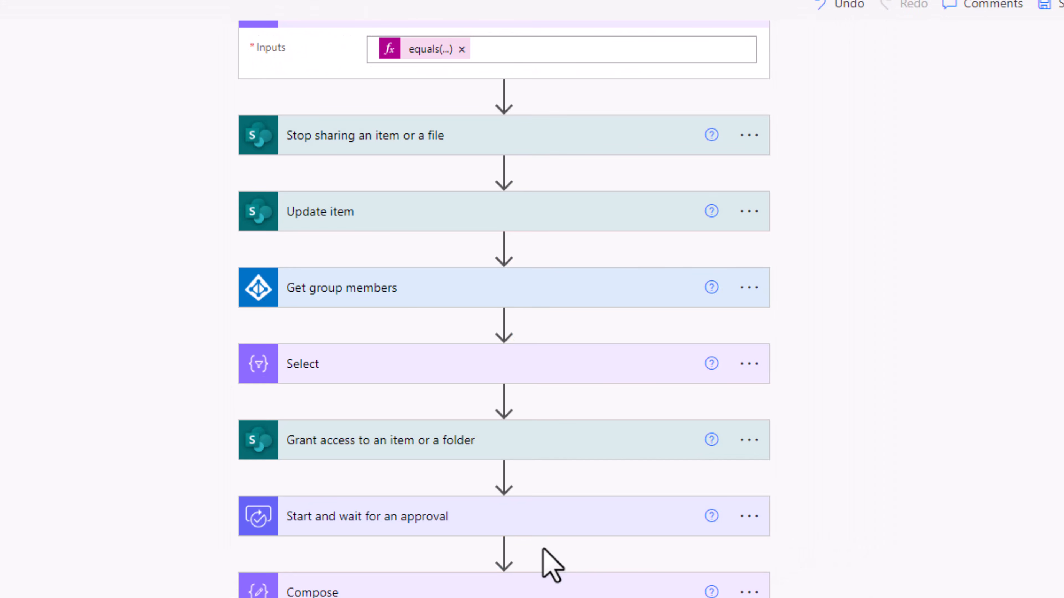
# - Examine the Status Value set by the Update item action and by the Update item status to Rejected action
pyautogui.scroll(5, 544, 562)
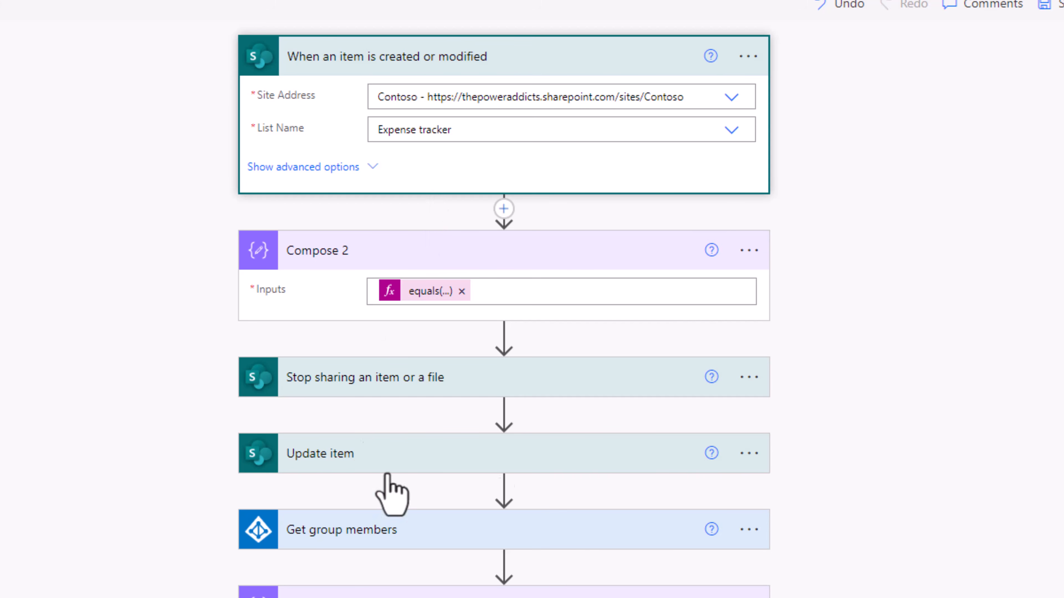
pyautogui.click(368, 451)
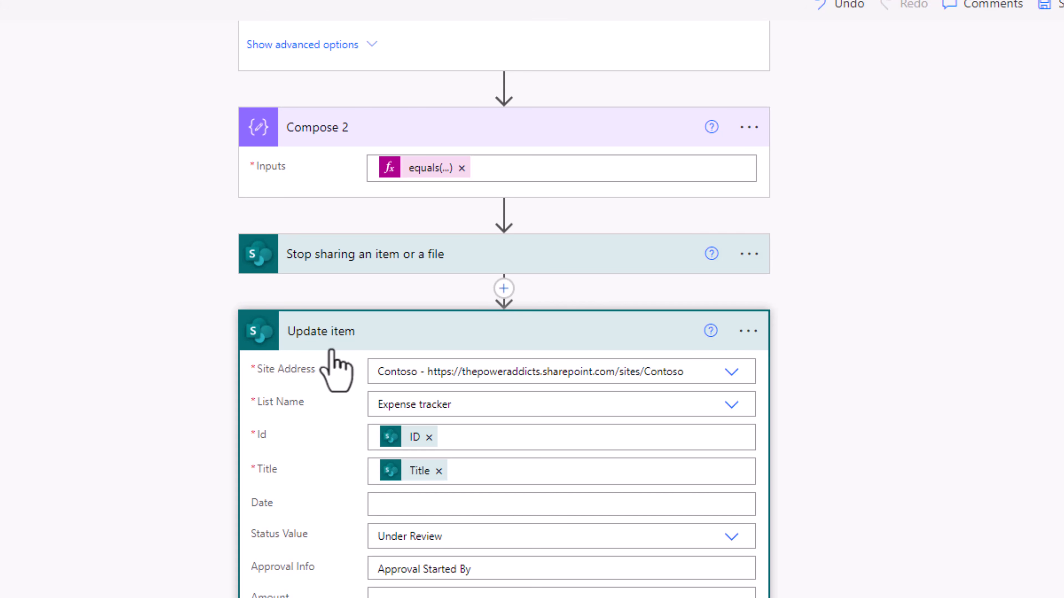
pyautogui.scroll(-14, 350, 398)
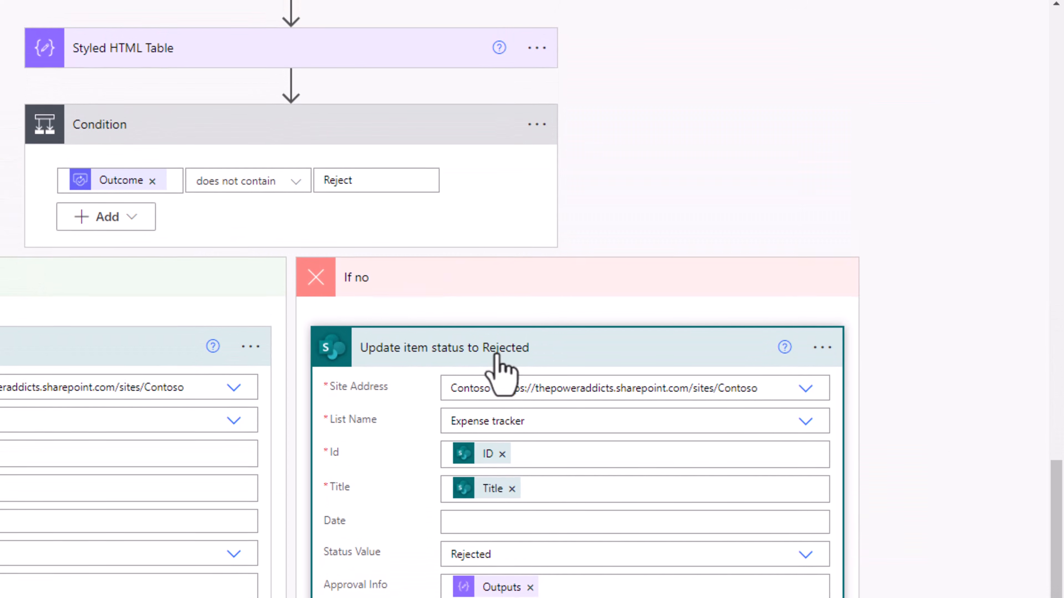
# - Replace the Compose 2 input with an equals expression comparing the trigger's Created By Email with its Modified By Email
pyautogui.scroll(10, 497, 358)
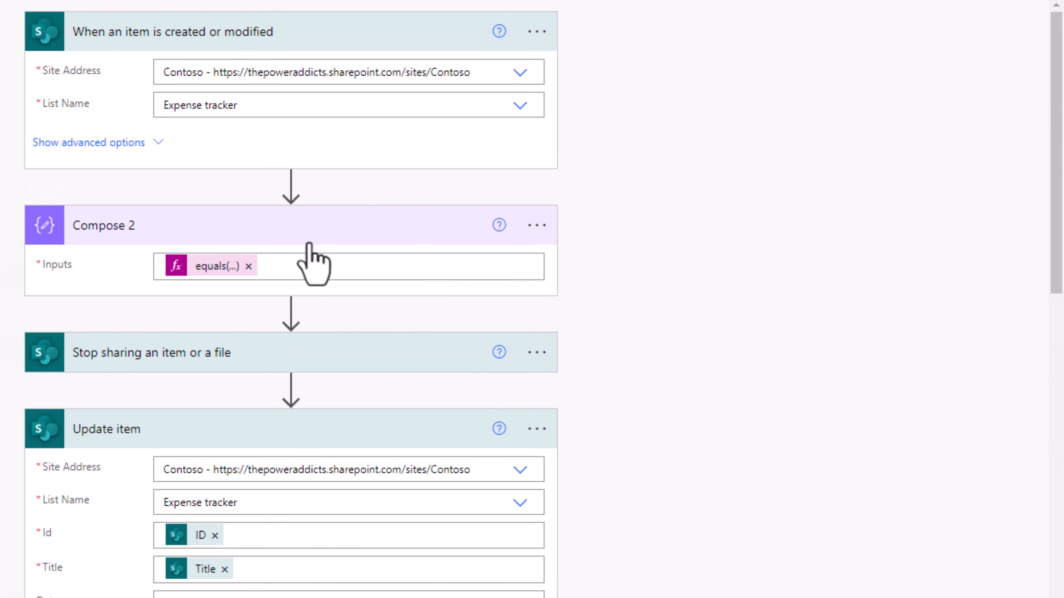
pyautogui.click(249, 266)
pyautogui.click(739, 354)
pyautogui.write('equals(')
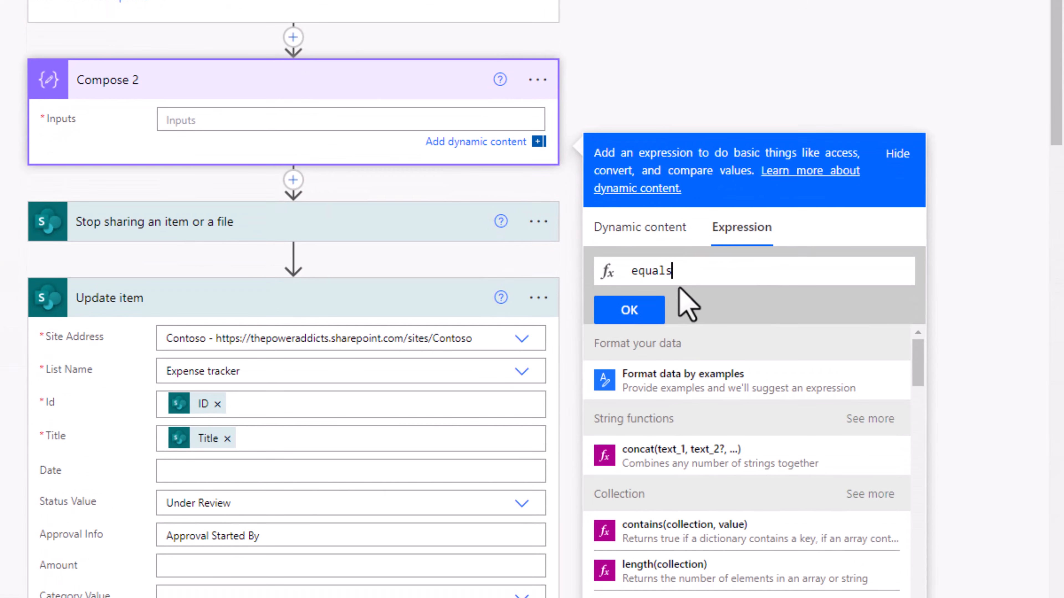
pyautogui.click(650, 282)
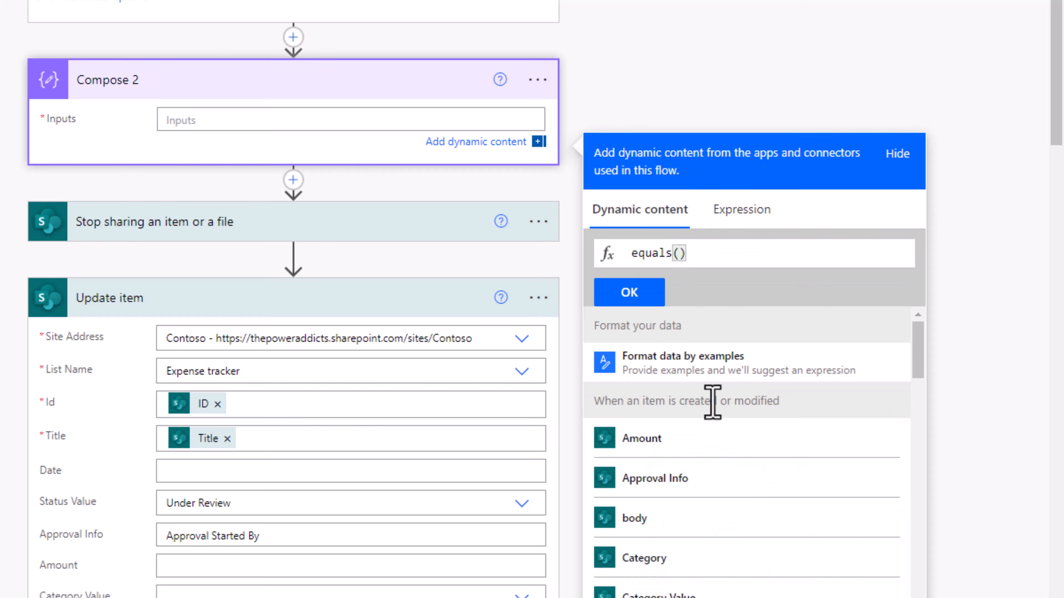
pyautogui.scroll(-6, 713, 404)
pyautogui.scroll(-1, 720, 419)
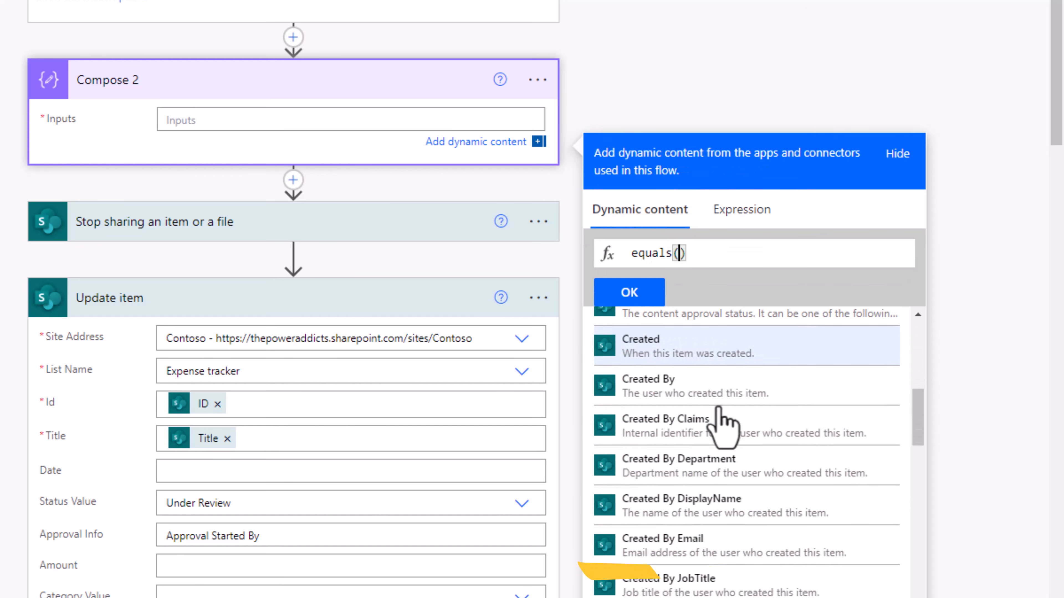
pyautogui.click(697, 544)
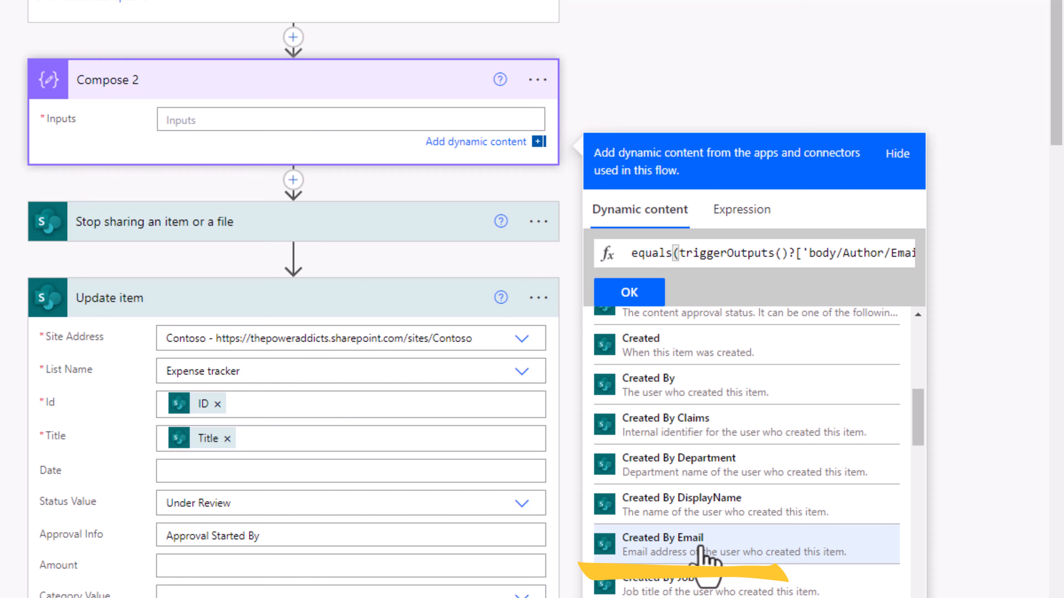
pyautogui.write(',')
pyautogui.scroll(-10, 704, 559)
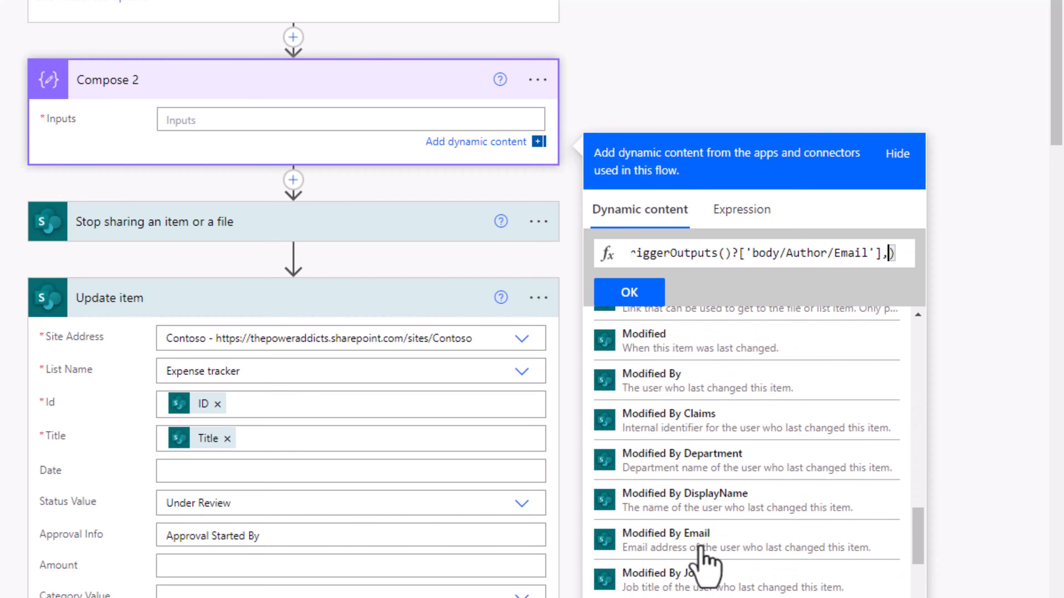
pyautogui.click(703, 545)
pyautogui.press('Return')
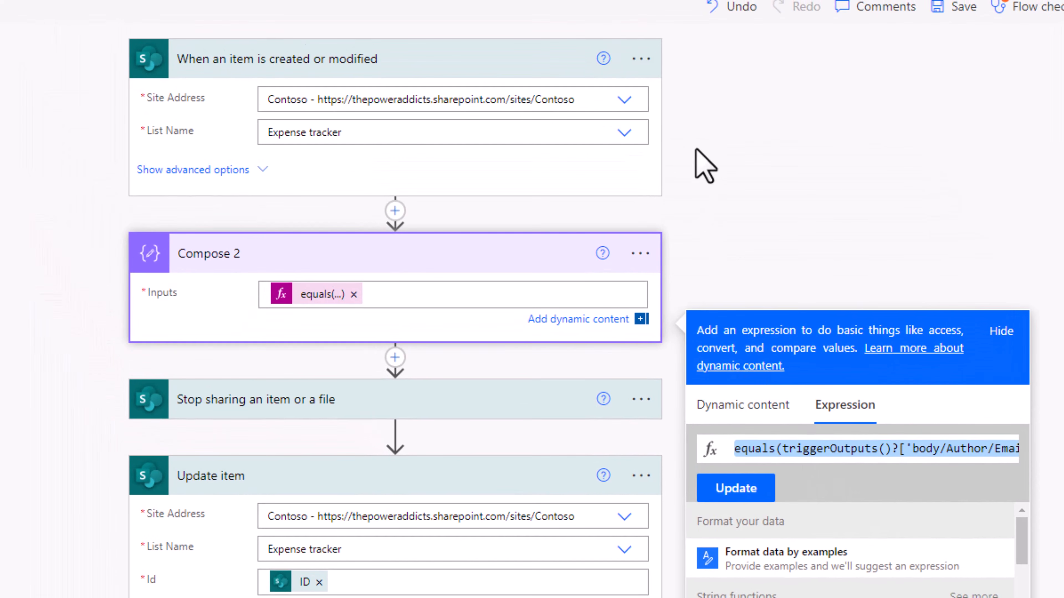
pyautogui.click(626, 34)
pyautogui.click(730, 224)
pyautogui.scroll(-8, 319, 461)
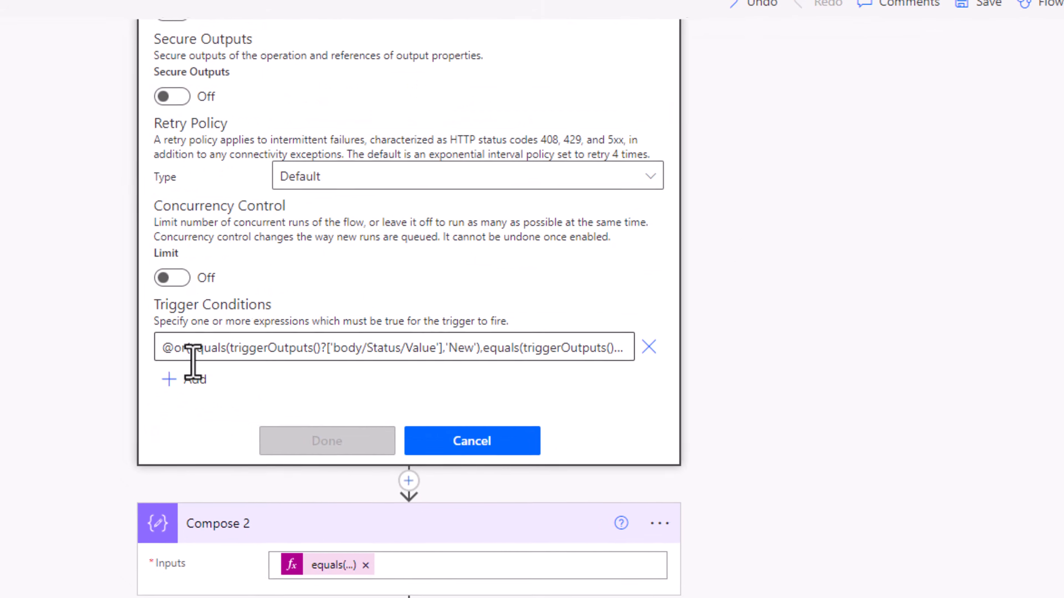
pyautogui.click(274, 404)
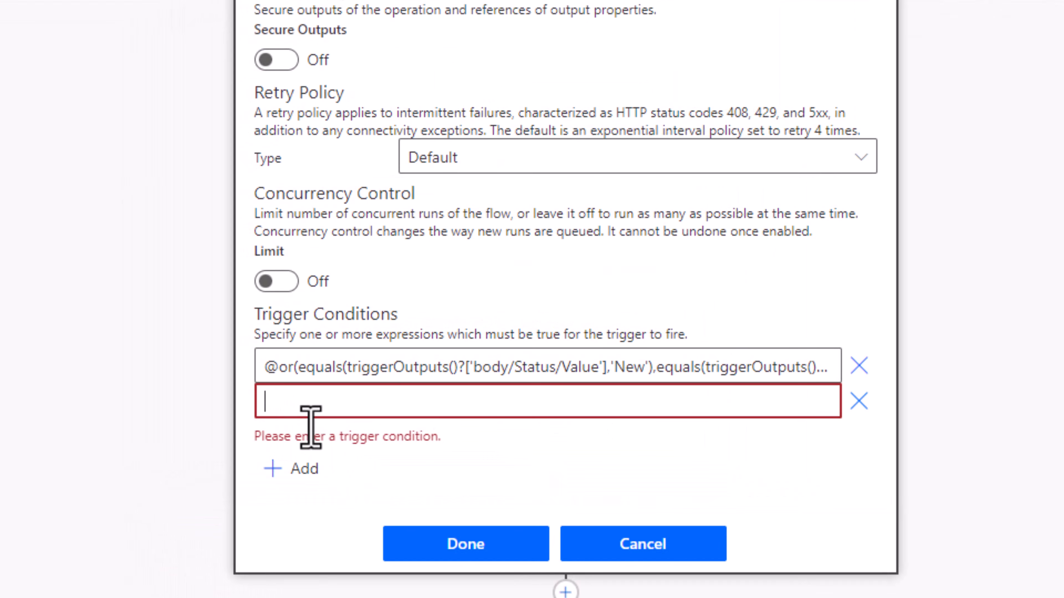
pyautogui.click(312, 403)
pyautogui.write("equals(triggerOutputs()?['body/Author/Email'],triggerOutputs()?['body/Editor/Email'])")
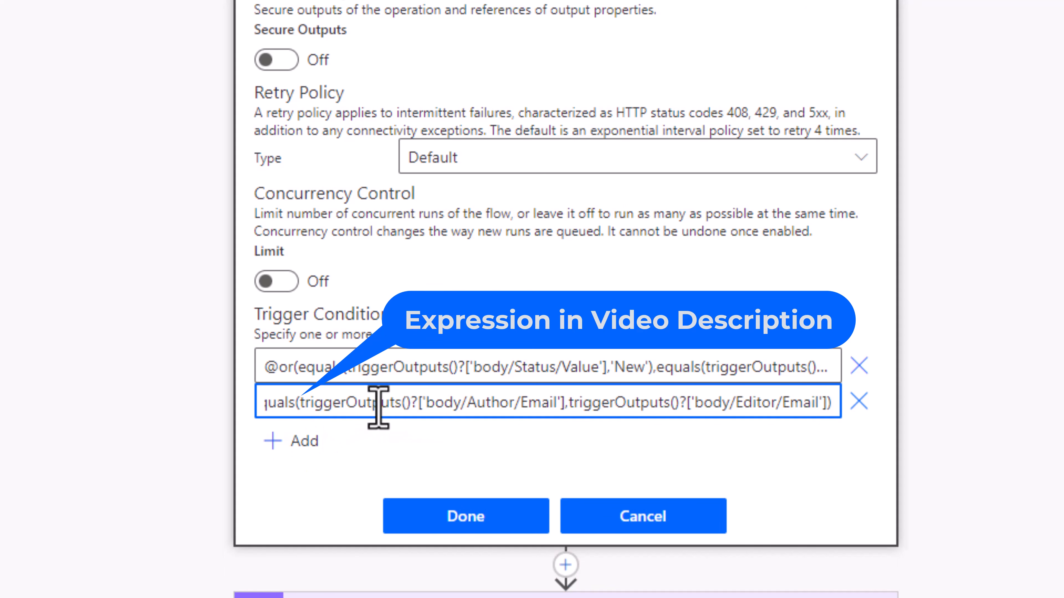
pyautogui.moveTo(374, 408); pyautogui.dragTo(117, 410)
pyautogui.click(283, 403)
pyautogui.press('Left')
pyautogui.press('Left')
pyautogui.press('Left')
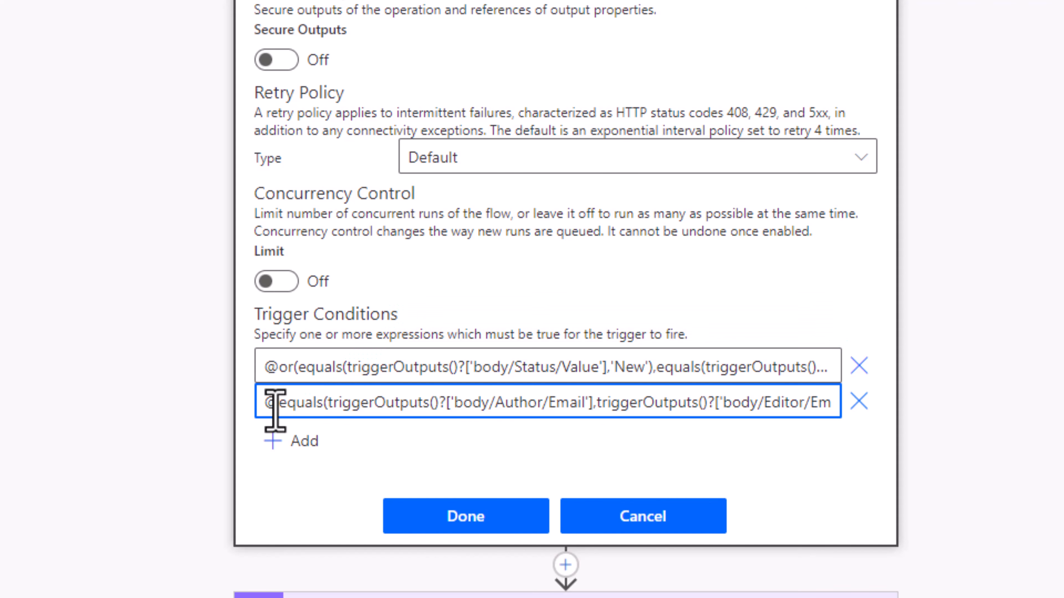
pyautogui.click(444, 522)
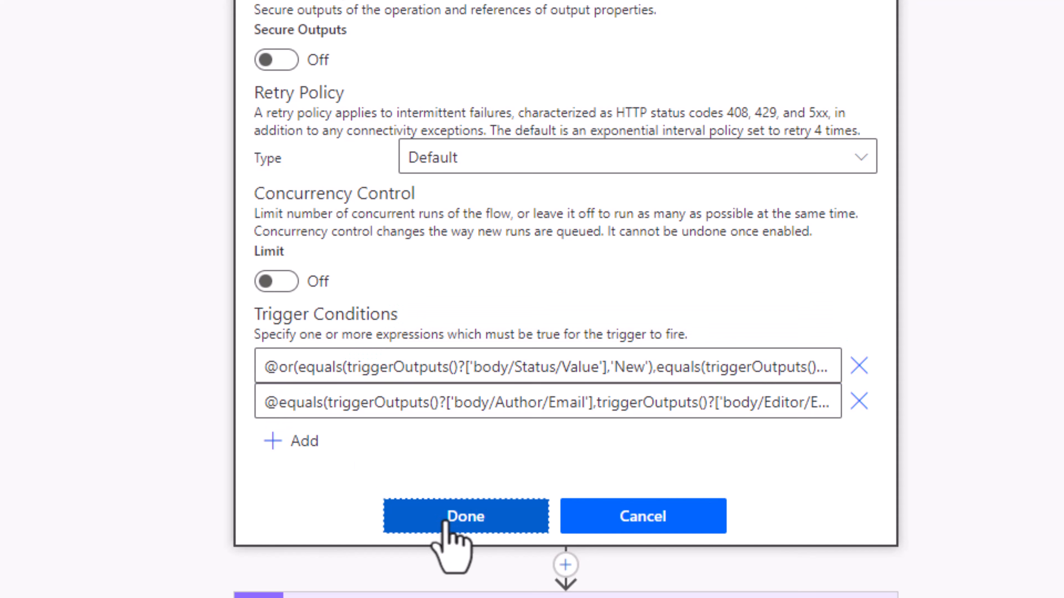
# - Add a SharePoint Grant access to an item or a folder action under If no, with the Contoso site, Expense tracker list and item ID
pyautogui.scroll(3, 598, 373)
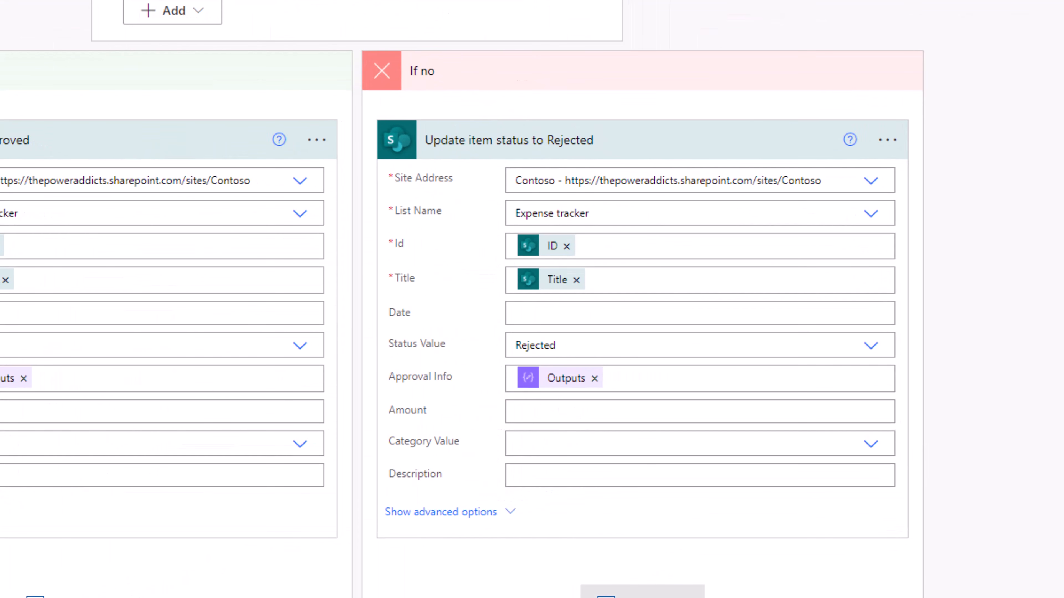
pyautogui.click(642, 590)
pyautogui.write('grant')
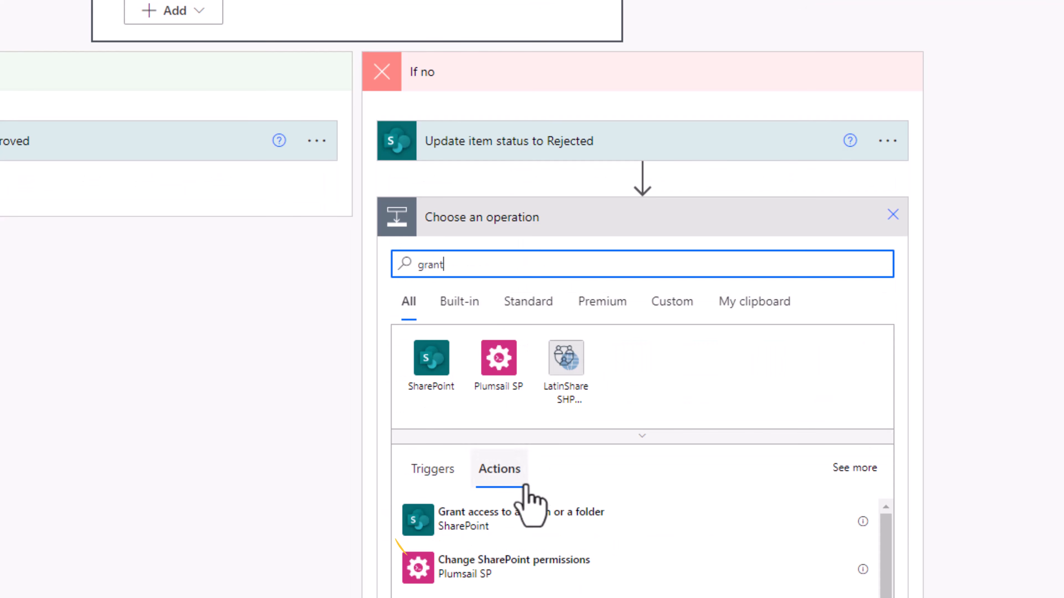
pyautogui.click(541, 524)
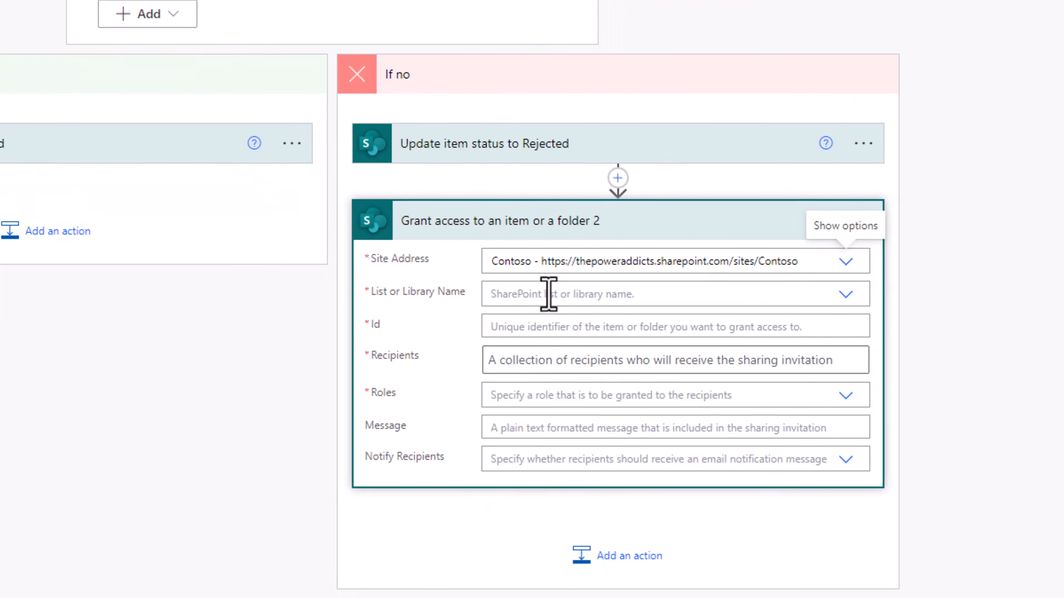
pyautogui.click(548, 293)
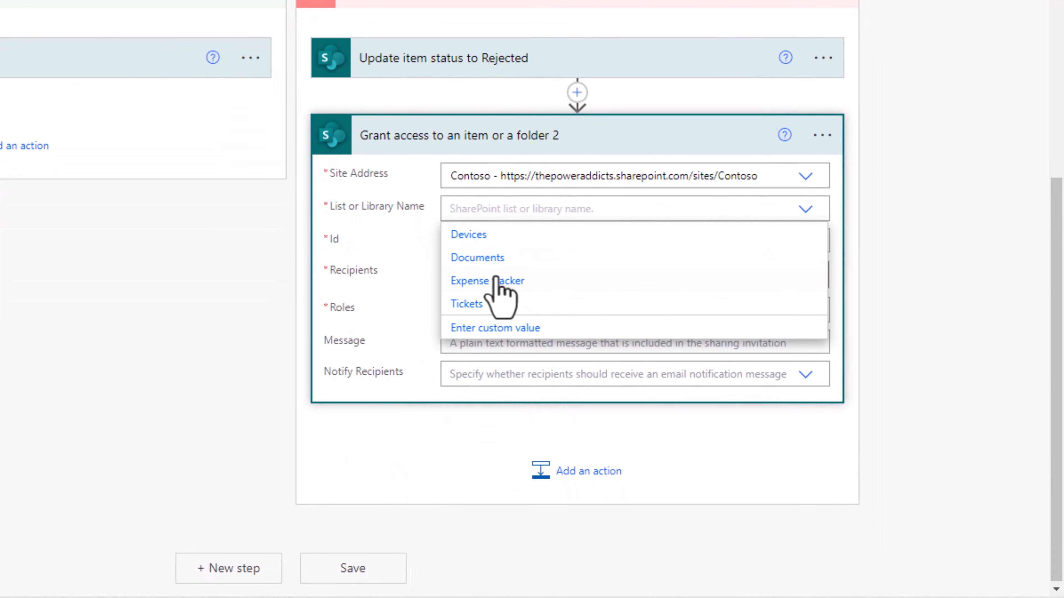
pyautogui.click(546, 362)
pyautogui.click(759, 299)
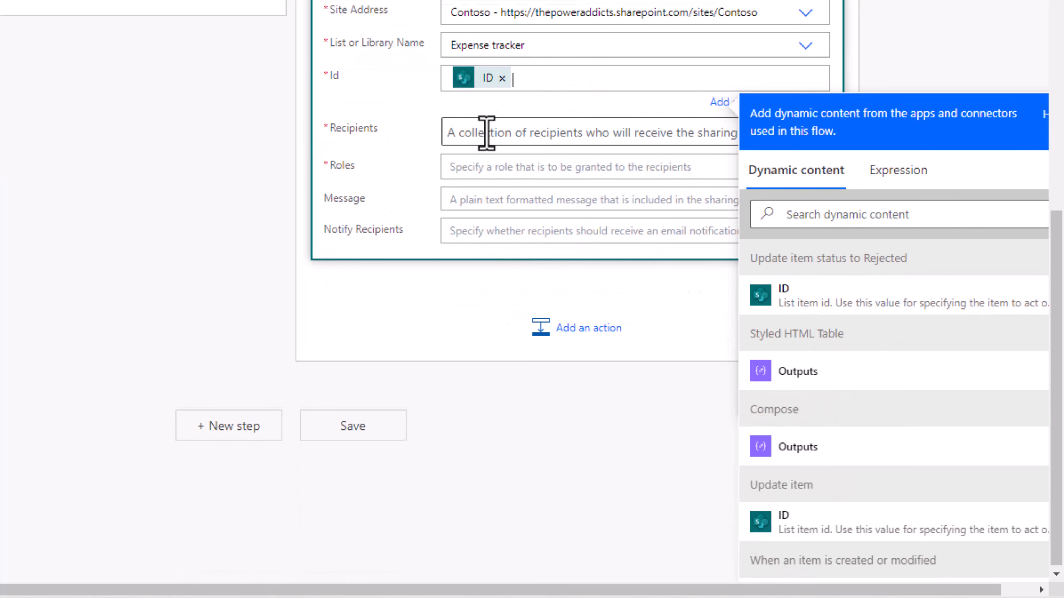
# - Set the grant access action's recipients to the dynamic Created By Email and its role to Can edit
pyautogui.click(487, 131)
pyautogui.click(822, 280)
pyautogui.write('created')
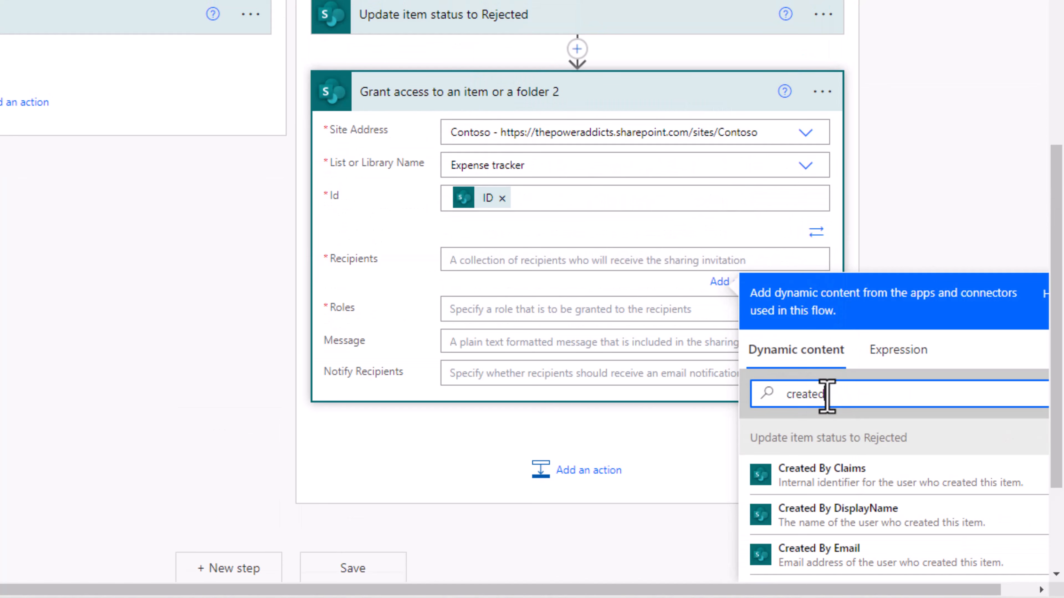
pyautogui.click(881, 549)
pyautogui.click(509, 308)
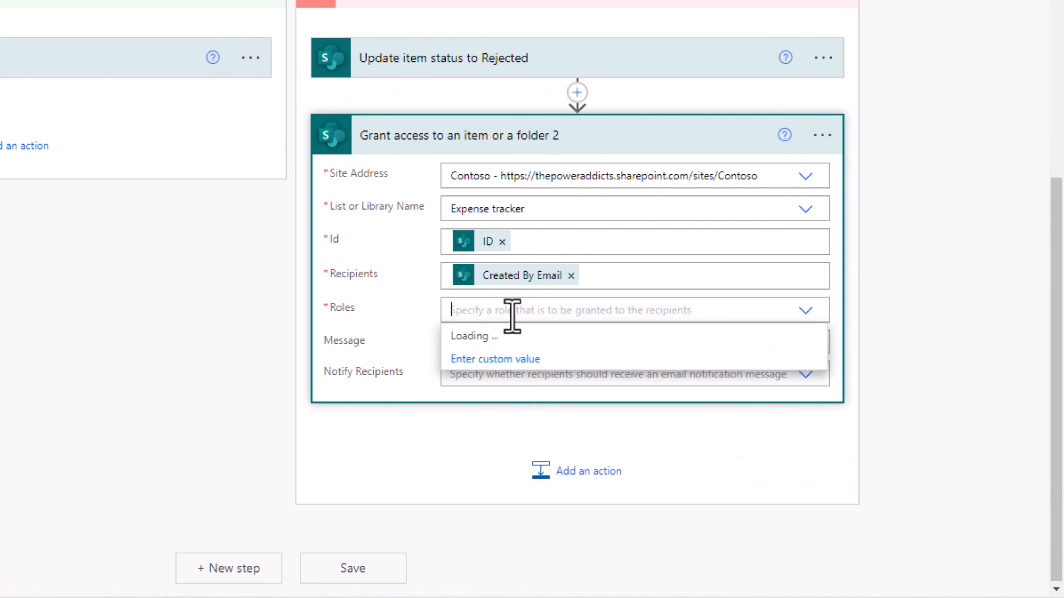
pyautogui.click(525, 335)
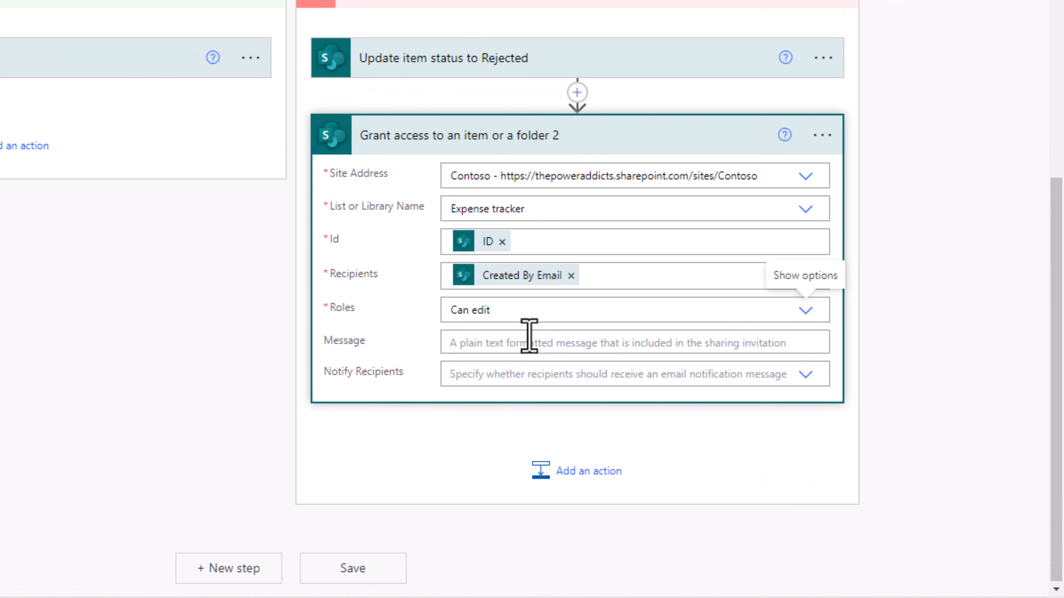
# - Enable recipient notification with the message You expense item "[Title]" has been Rejected. Make updates and resubmit the item for approval., and save the flow
pyautogui.click(506, 373)
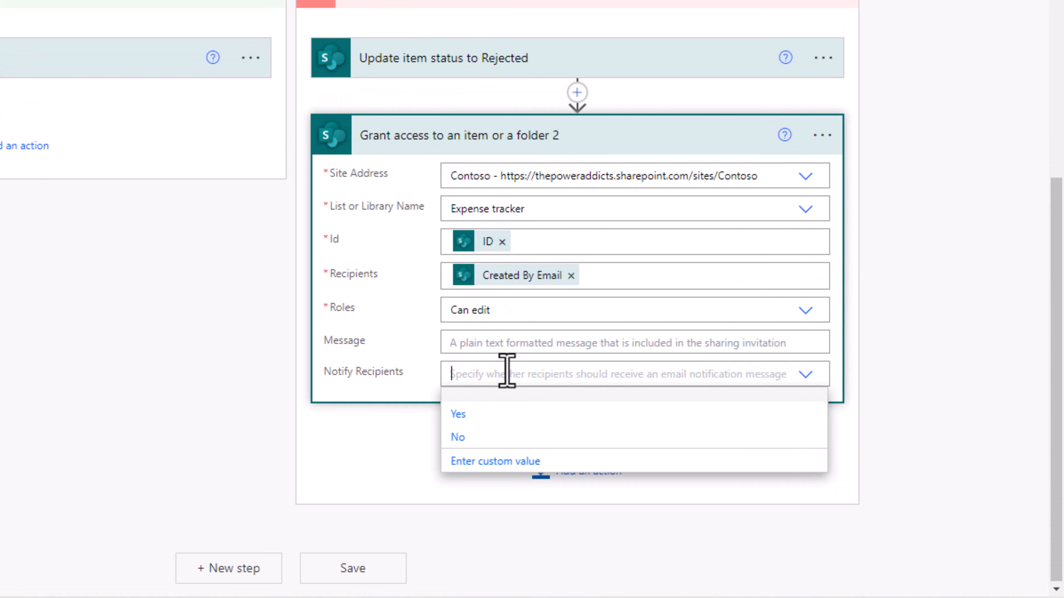
pyautogui.click(475, 419)
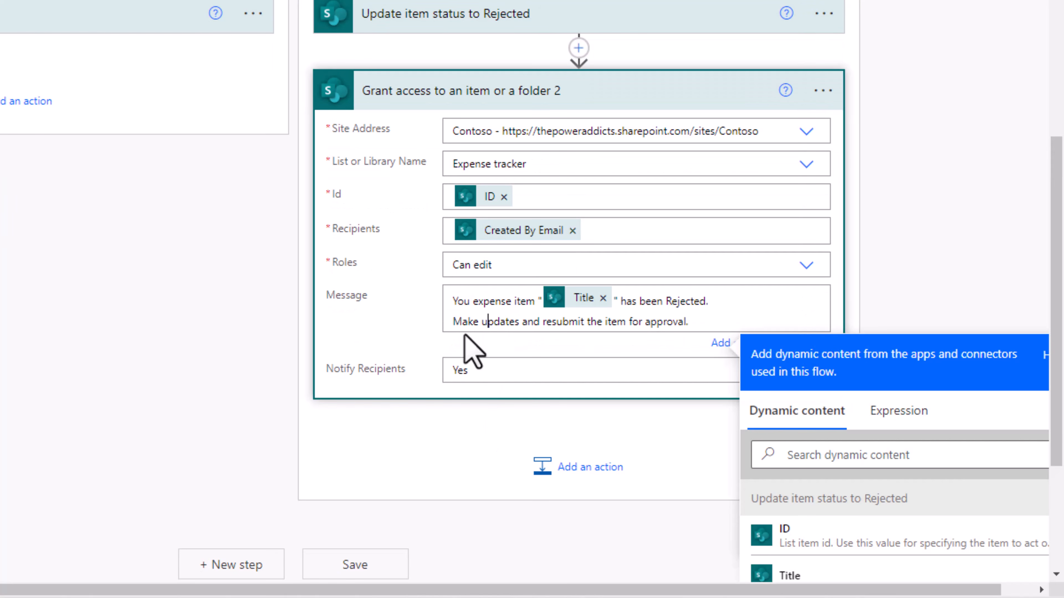
pyautogui.click(727, 317)
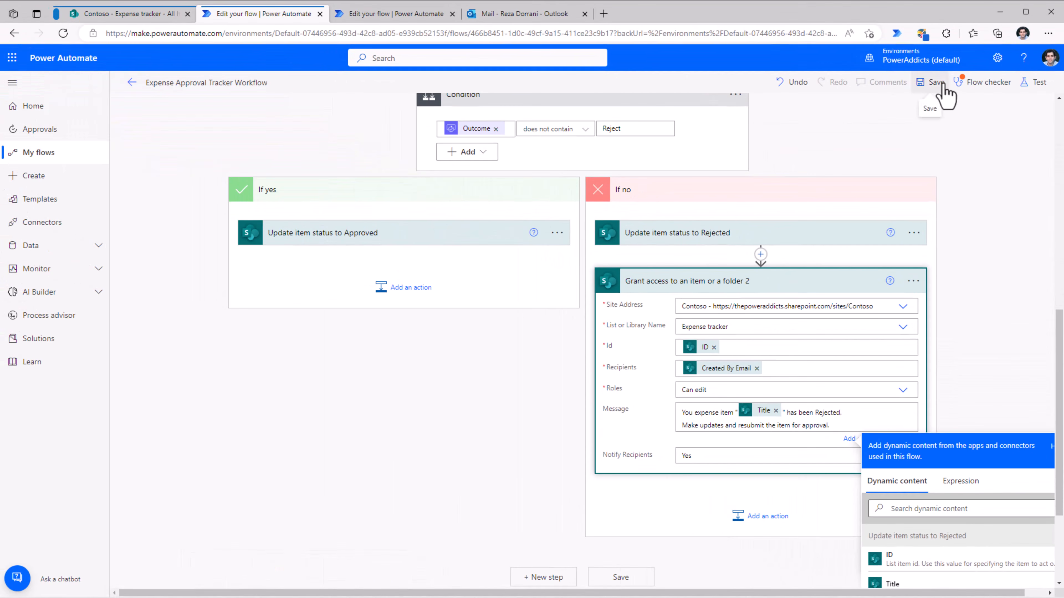
pyautogui.click(943, 83)
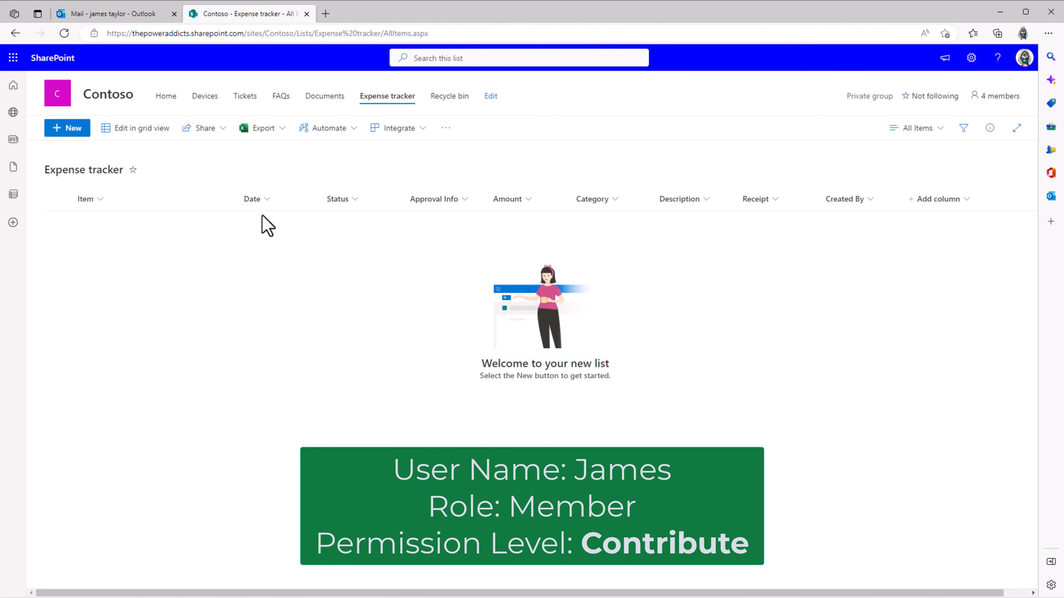
# - As the member, create the expense item Travel to Europe dated 11/16/2022, amount 2000, category Personal, and check its edit access in the list
pyautogui.click(67, 131)
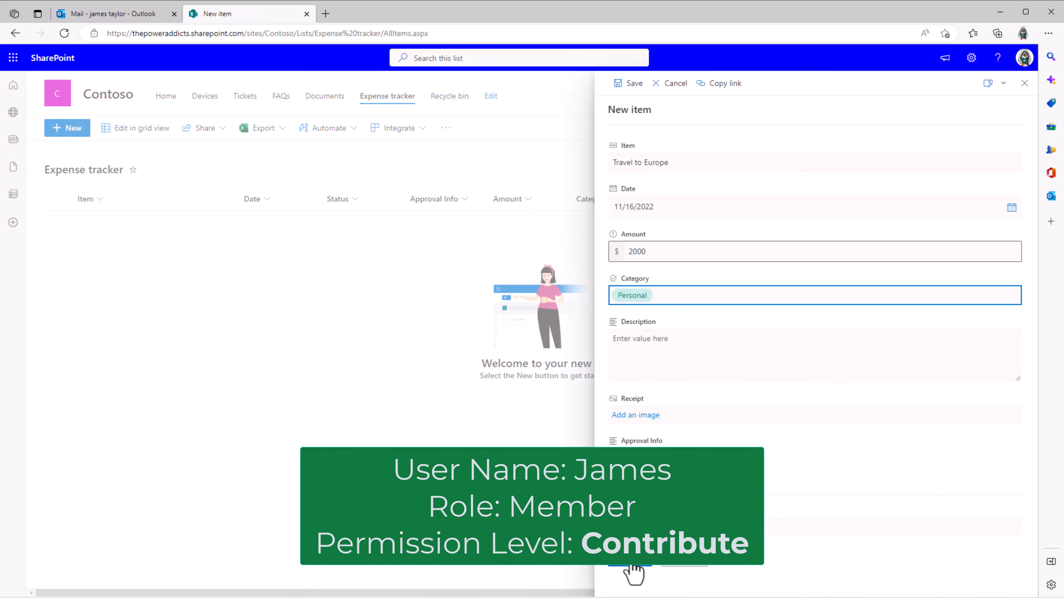
pyautogui.click(630, 562)
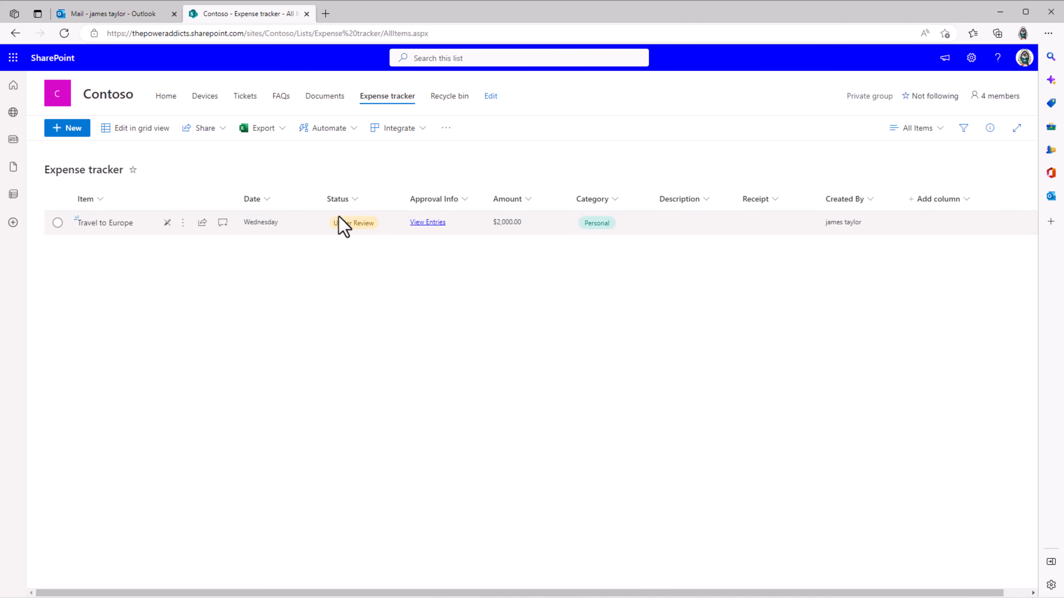
pyautogui.click(168, 224)
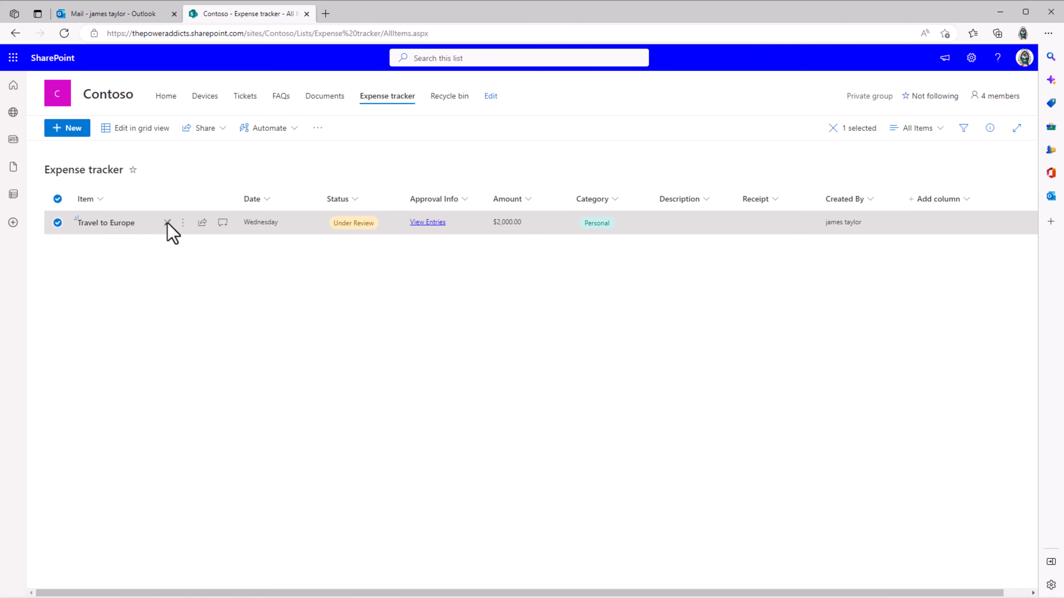
pyautogui.click(218, 254)
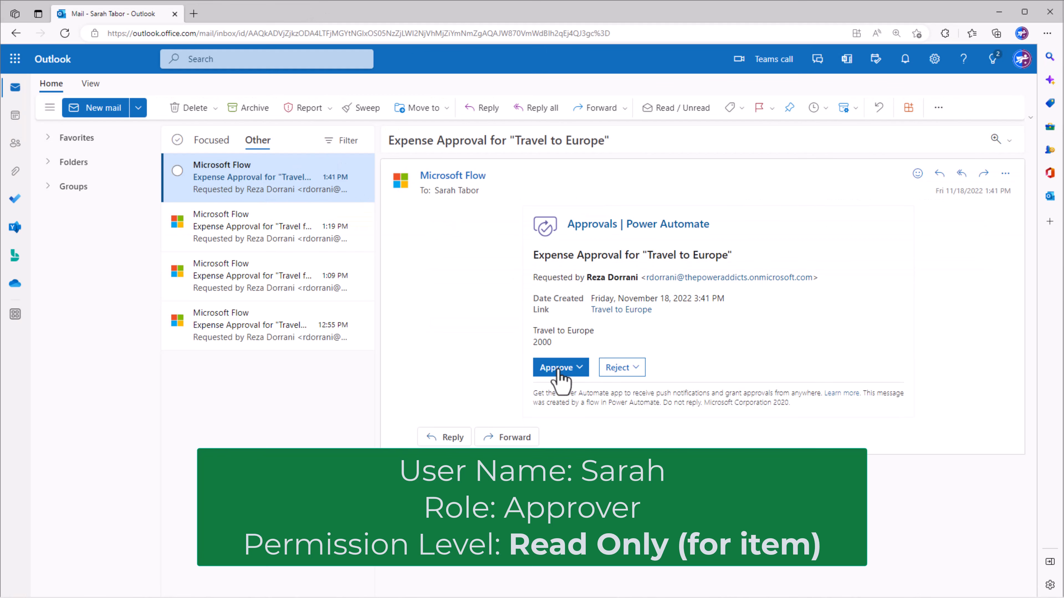
# - In the first approver's Outlook mailbox, approve the Travel to Europe expense request with the comment "Ok"
pyautogui.click(559, 371)
pyautogui.write('o')
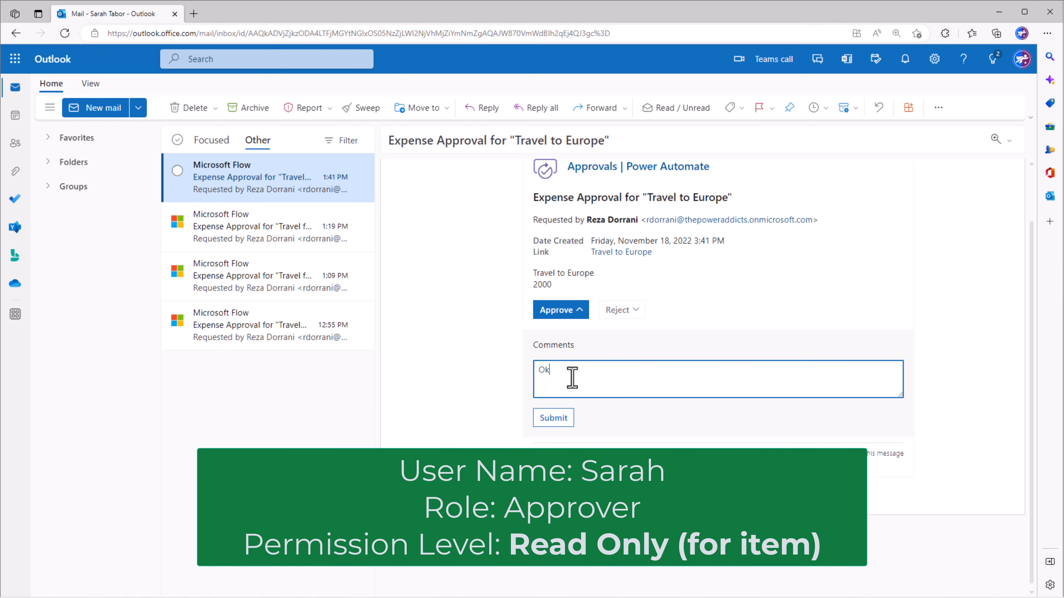
pyautogui.click(548, 419)
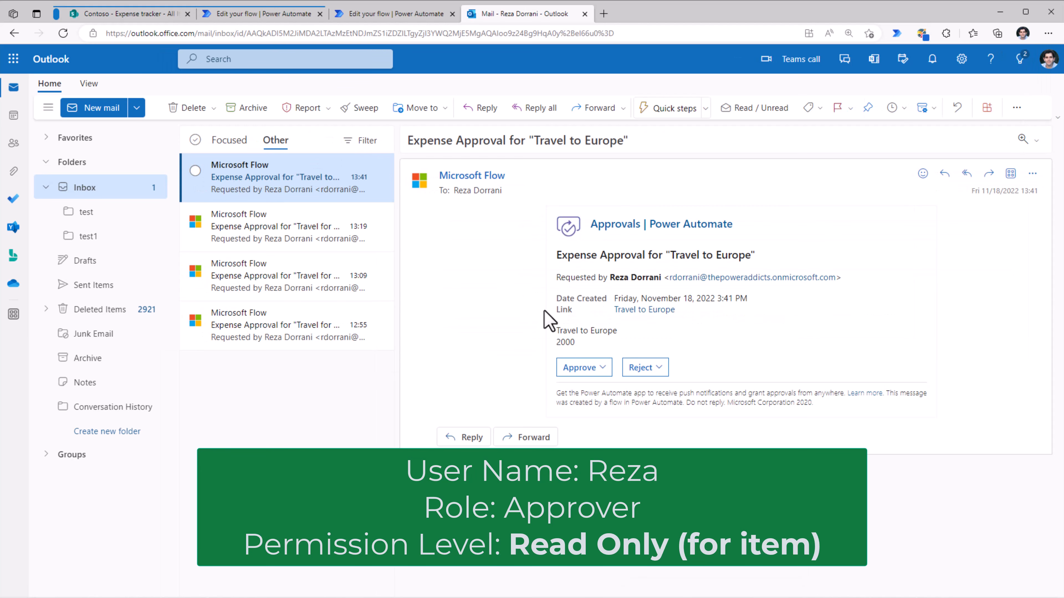
# - In the second approver's Outlook mailbox, reject the Travel to Europe request with the comment "No, please attach receipts"
pyautogui.click(645, 368)
pyautogui.click(639, 375)
pyautogui.write('No, please attach receipts')
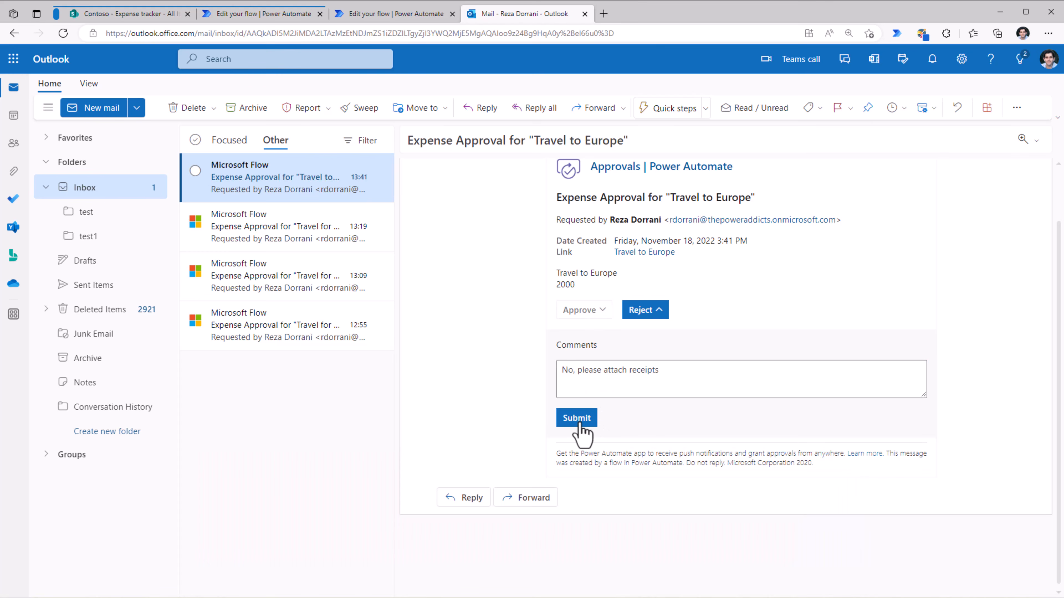
pyautogui.click(577, 418)
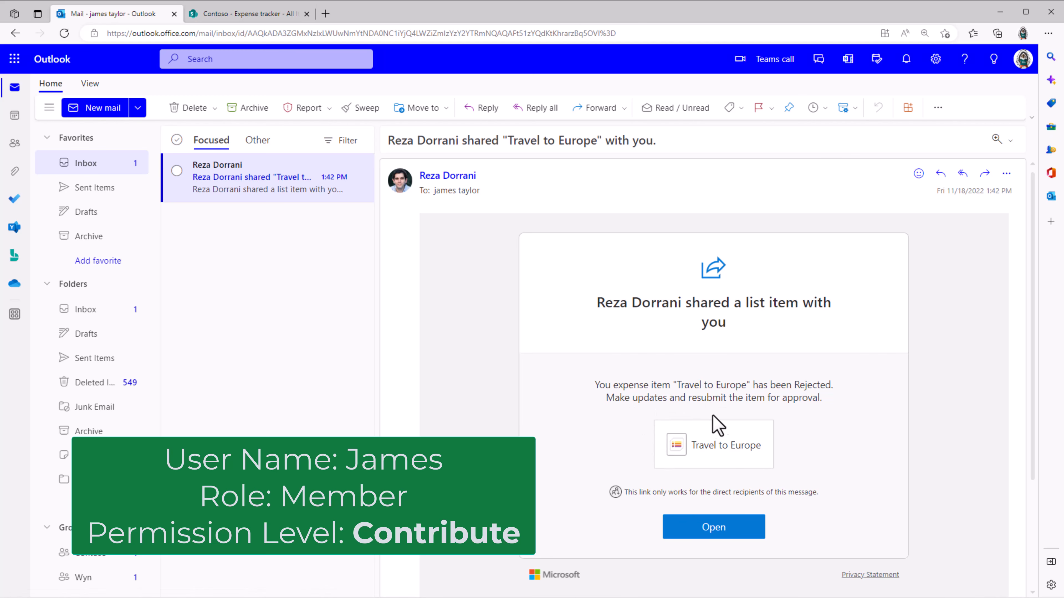
# - Open the rejected Travel to Europe item from the member's sharing email, add the receipt image, and return to the Expense tracker list
pyautogui.click(706, 533)
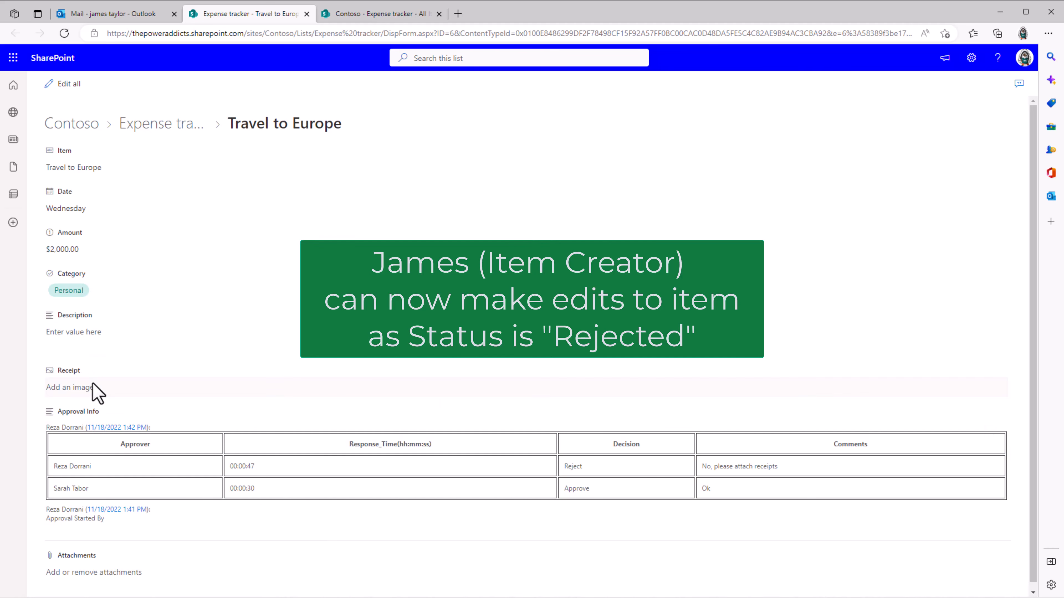
pyautogui.scroll(-1, 130, 455)
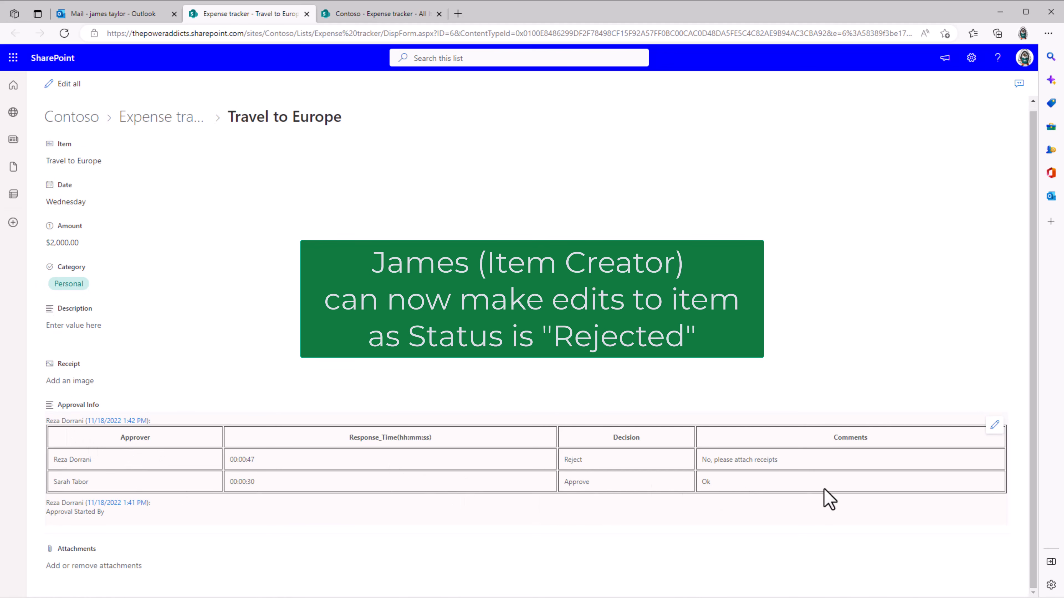
pyautogui.click(717, 461)
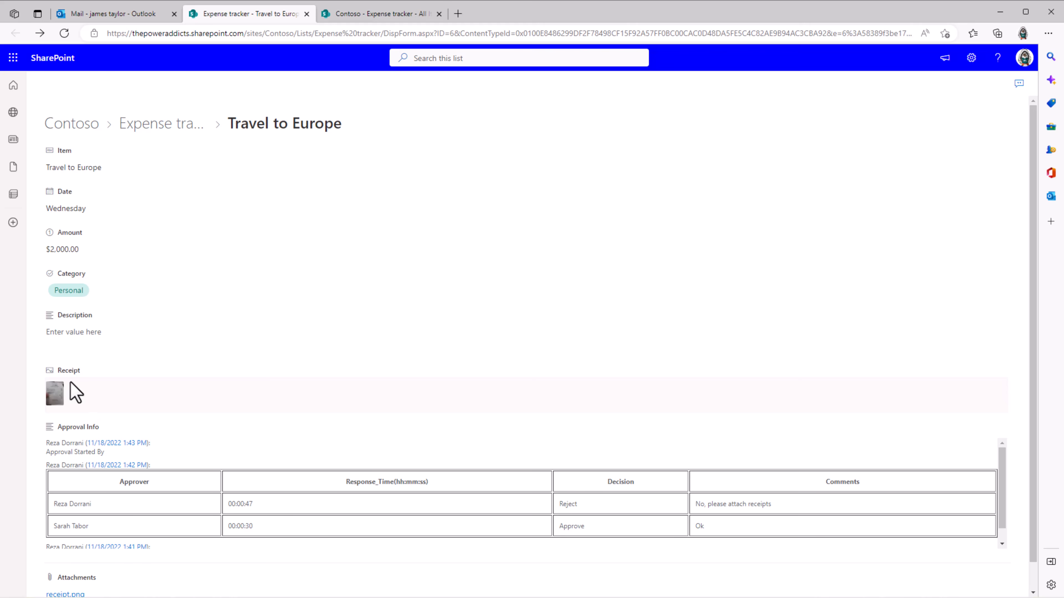
pyautogui.click(161, 124)
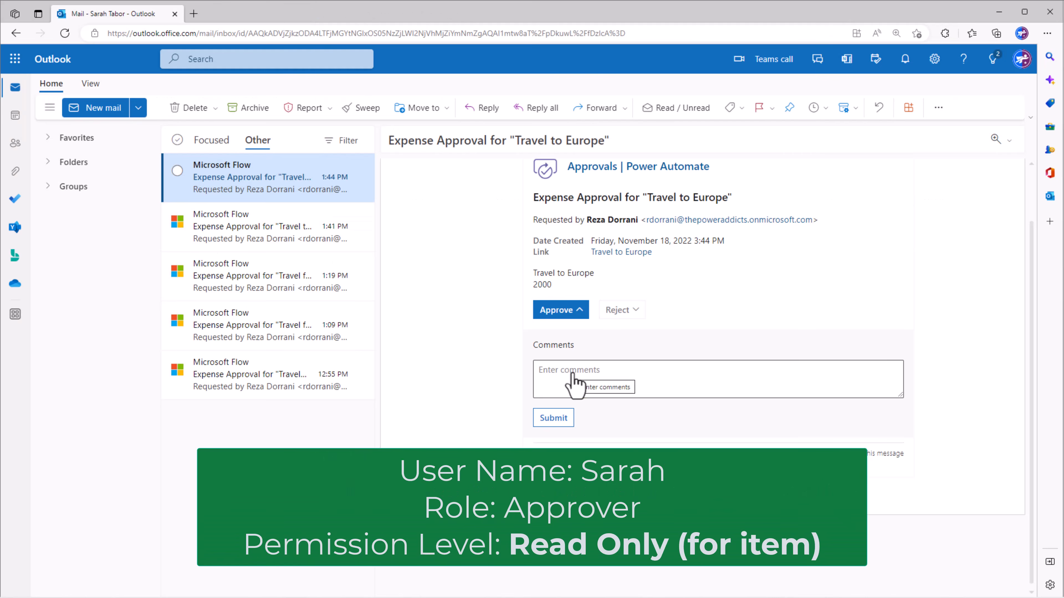
# - Approve the resubmitted Travel to Europe request from both approvers' Outlook mailboxes, commenting "loos good" for the second approver
pyautogui.click(574, 373)
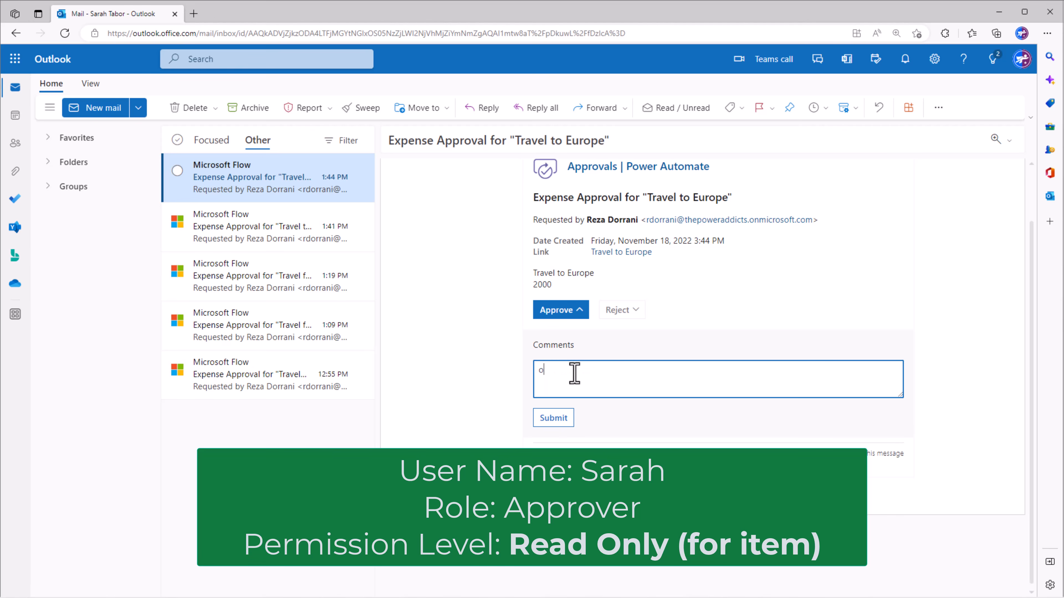
pyautogui.click(565, 418)
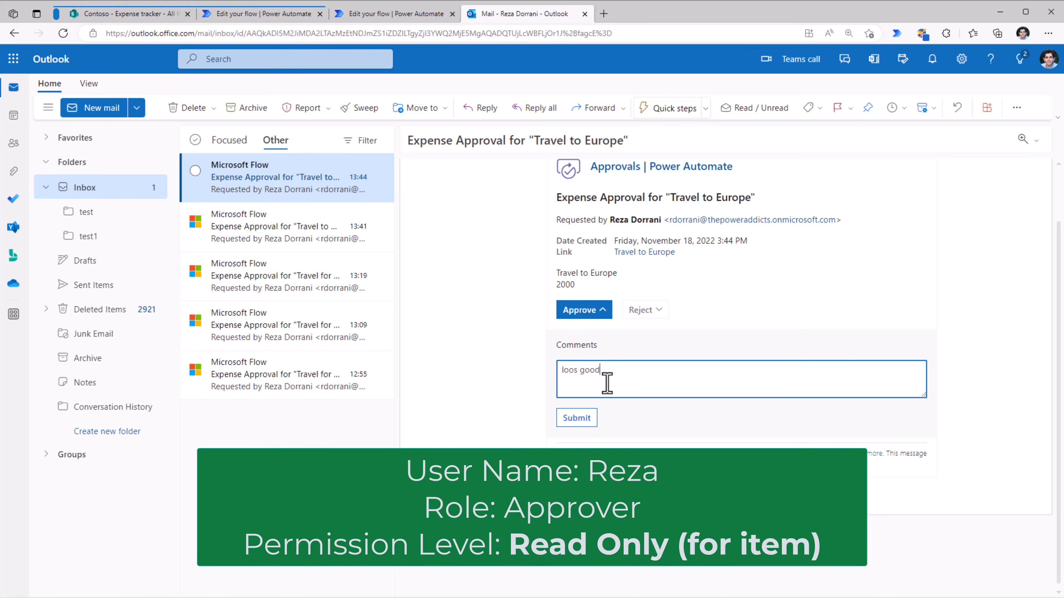
pyautogui.click(582, 420)
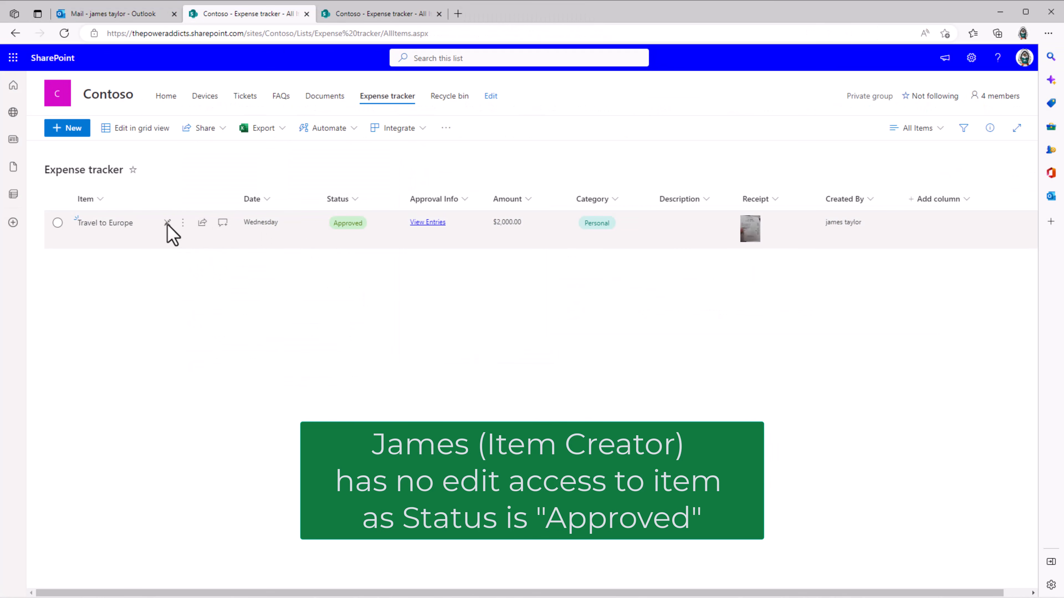
# - Open the Travel to Europe item's approval entries in the Expense tracker list and review its Approval Info history
pyautogui.click(428, 224)
pyautogui.scroll(-5, 220, 500)
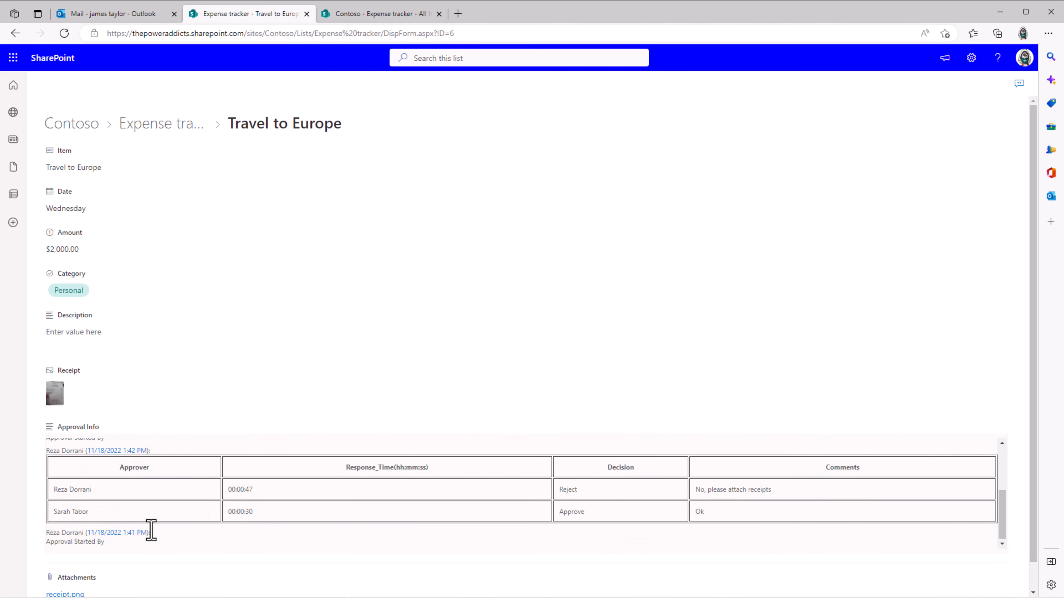
pyautogui.scroll(3, 151, 530)
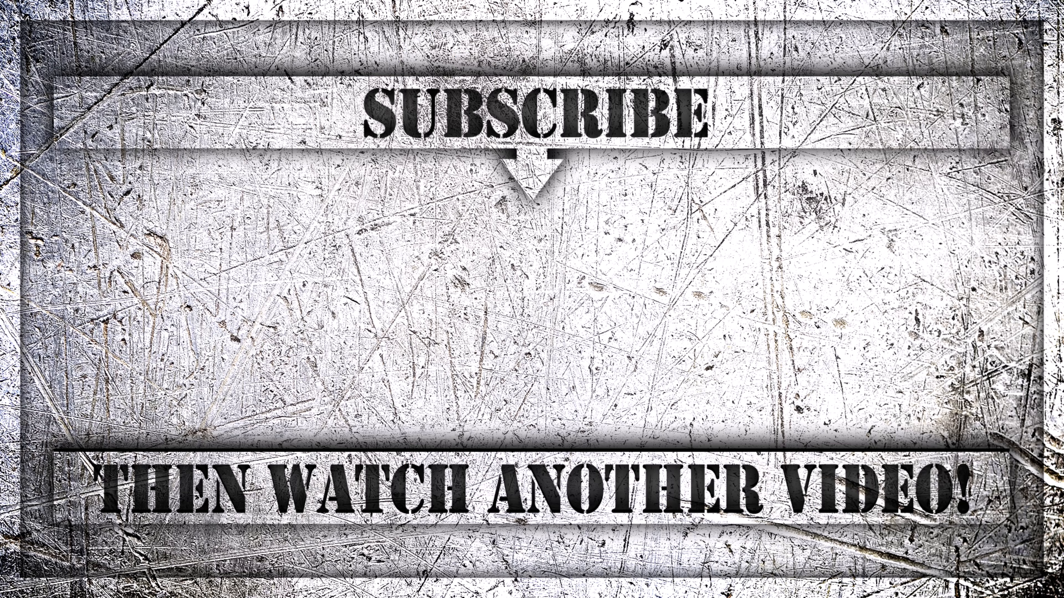